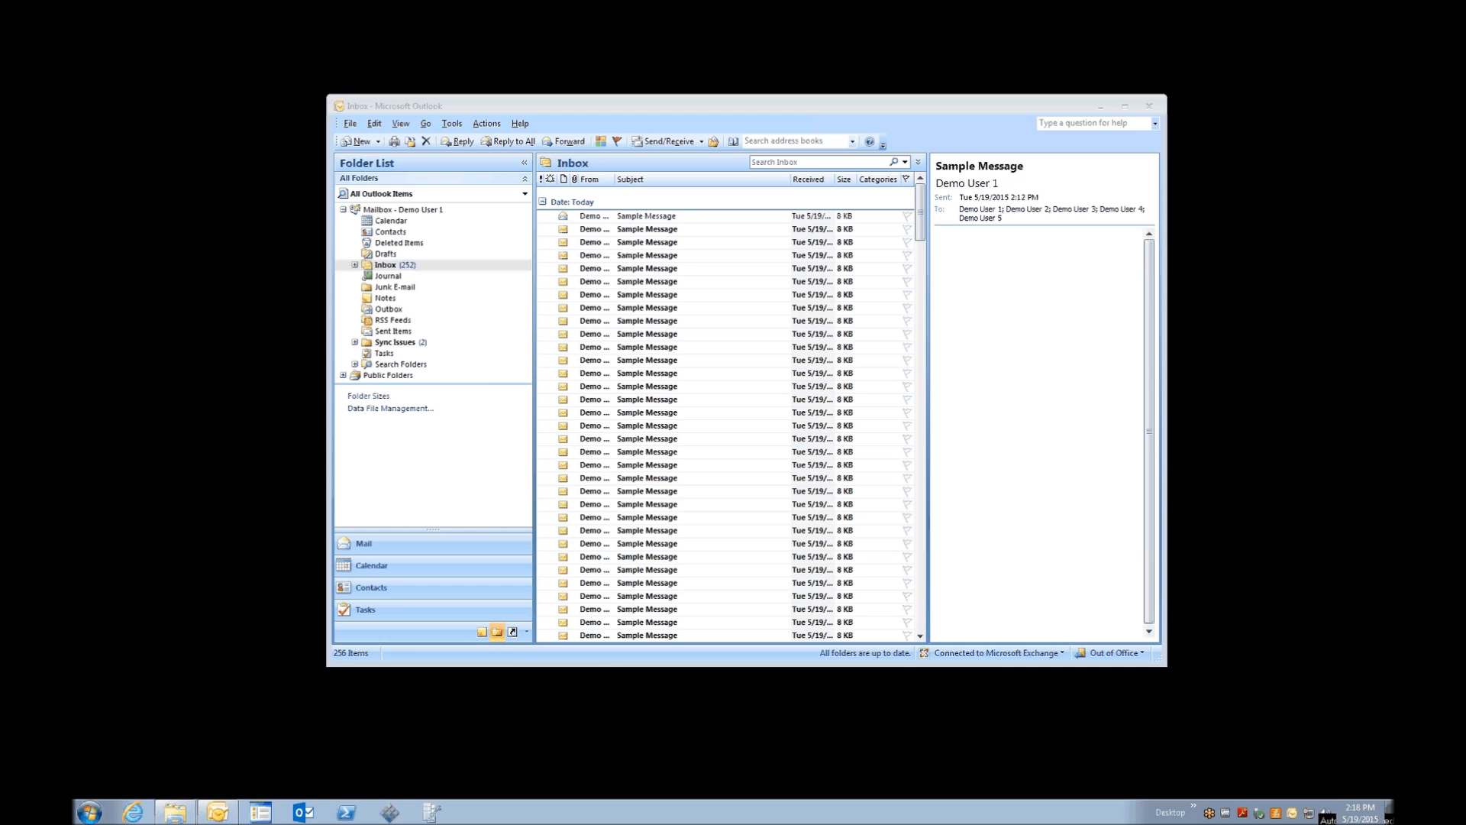
Review the Out of Office Assistant's auto-reply settings and close it without making changes
{"action": "left_click", "coordinate": [454, 130]}
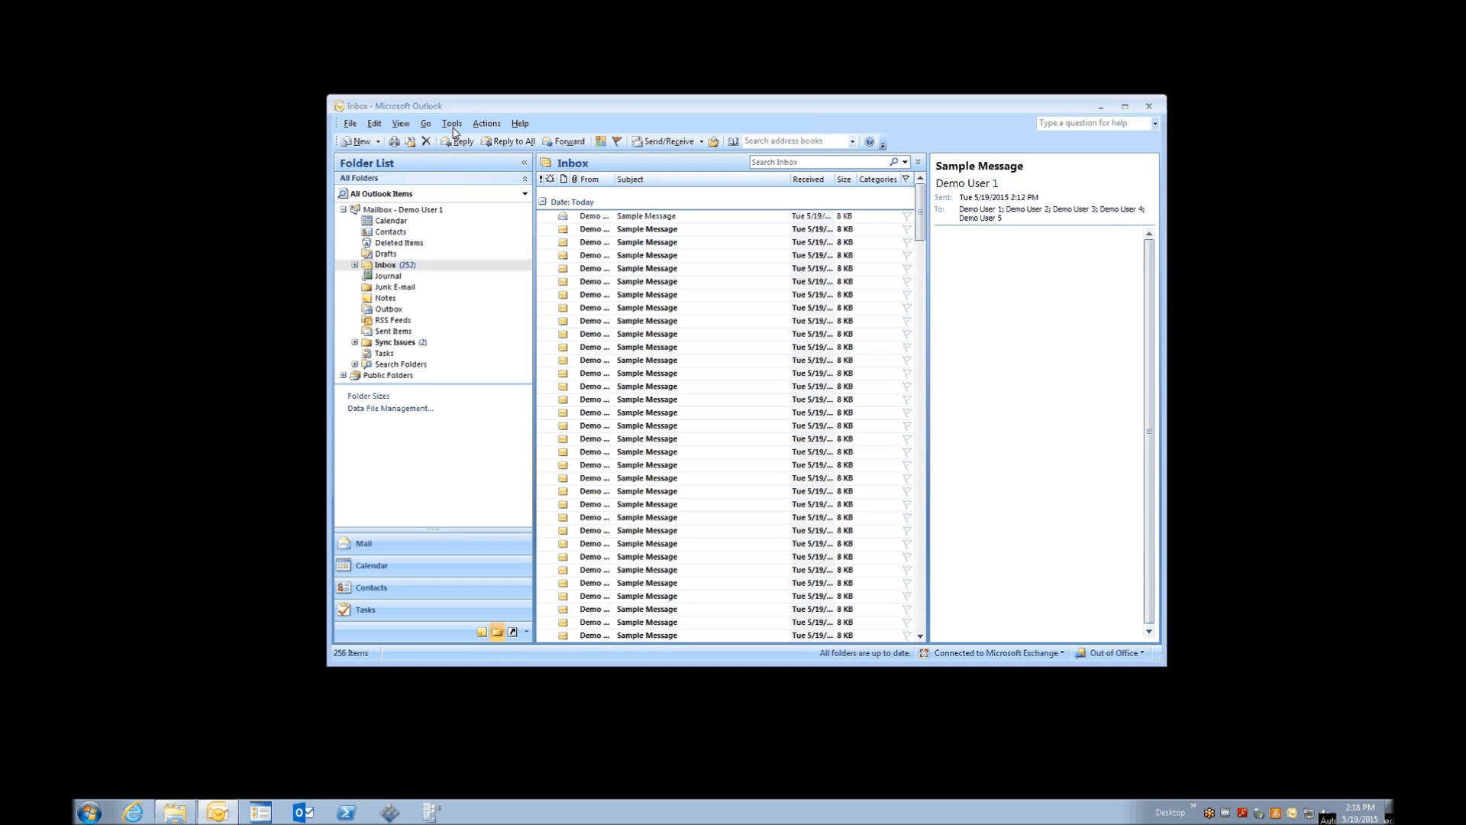
{"action": "left_click", "coordinate": [452, 124]}
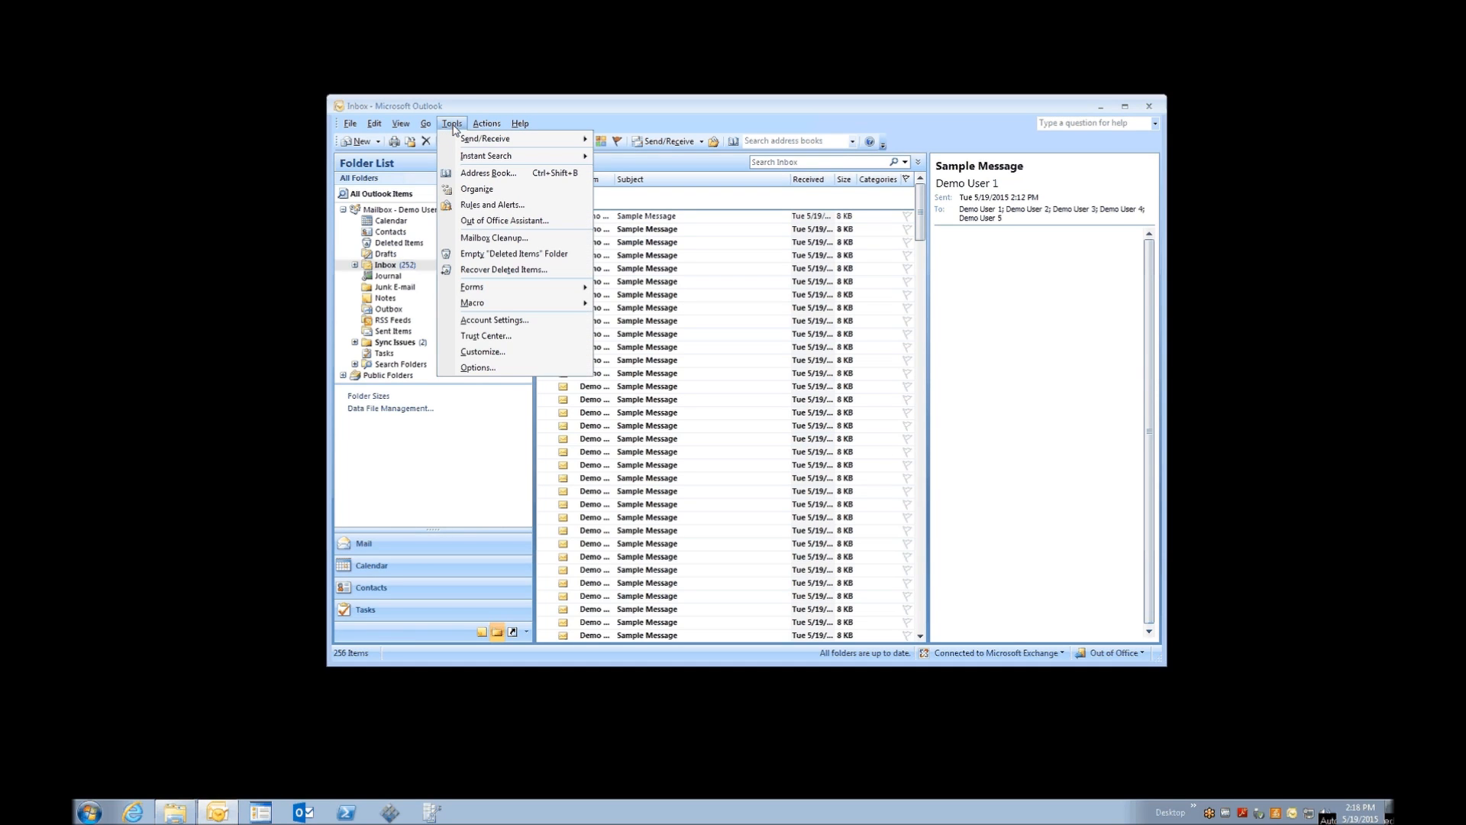
{"action": "left_click", "coordinate": [504, 220]}
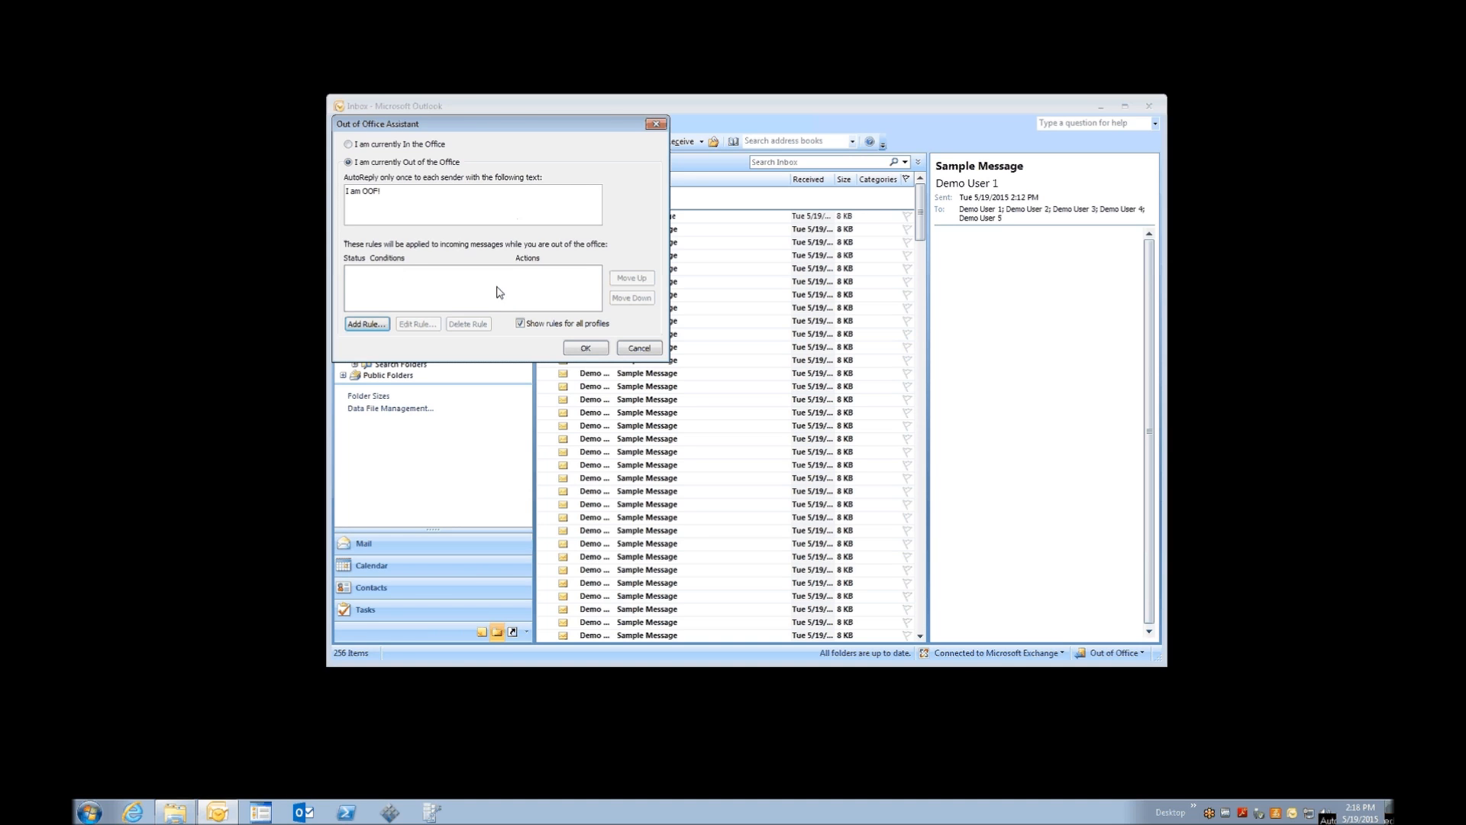
{"action": "key", "text": "Escape"}
Inspect the "sent only to me" inbox rule and its destination folder, leaving the rules dialog without changes
{"action": "left_click", "coordinate": [450, 125]}
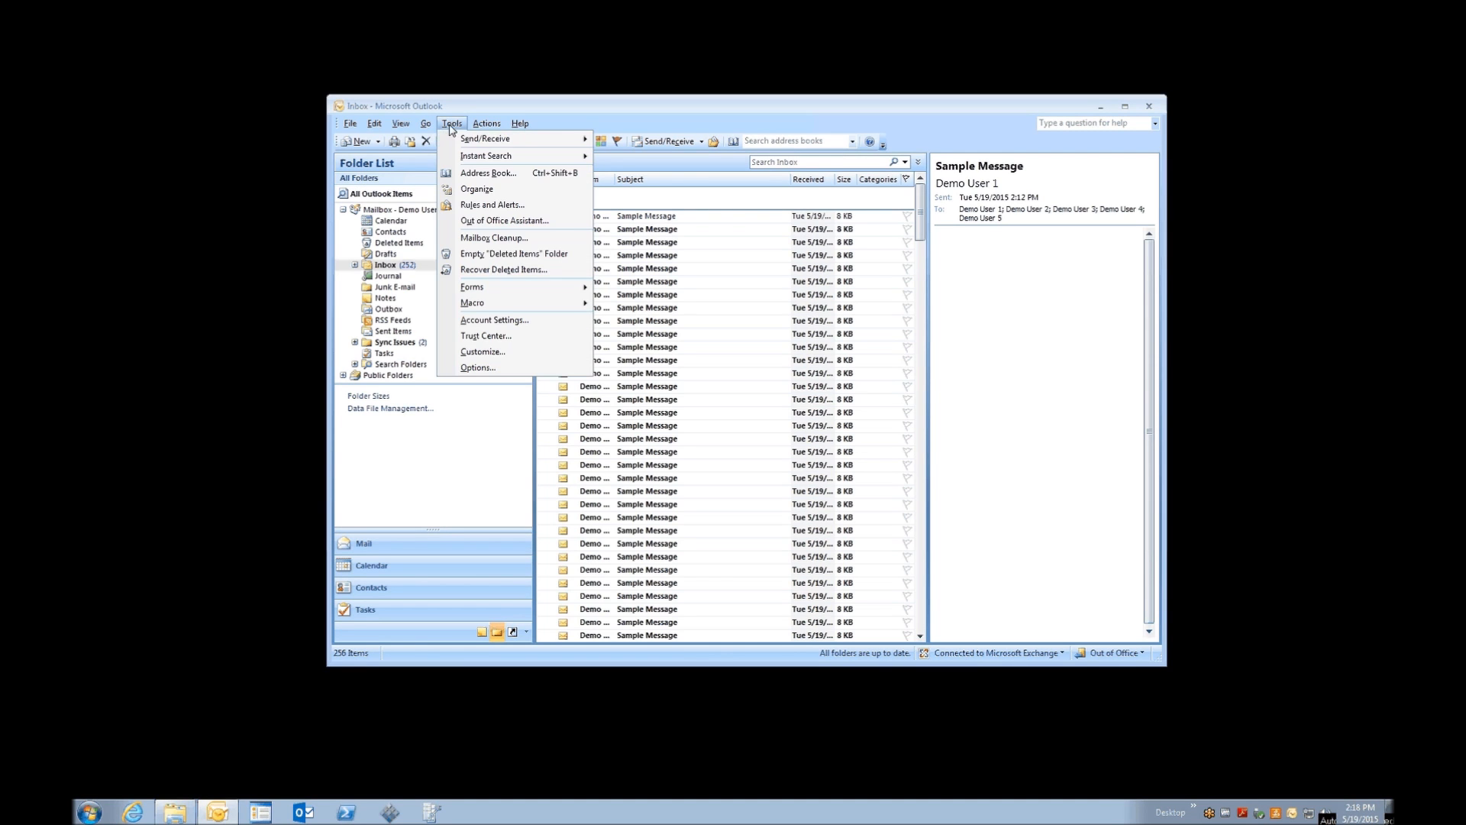
{"action": "left_click", "coordinate": [492, 205]}
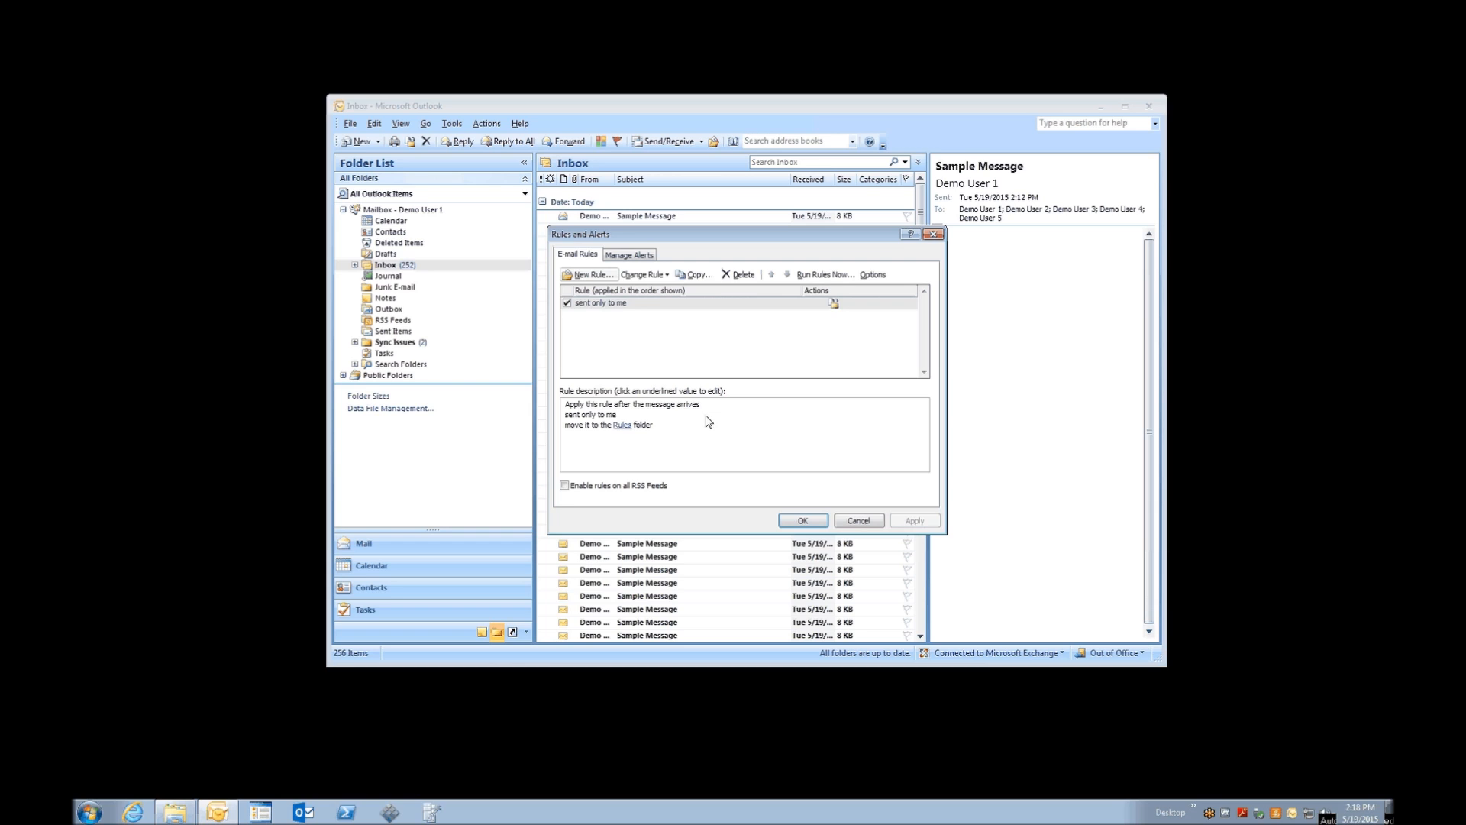
{"action": "left_click", "coordinate": [622, 425]}
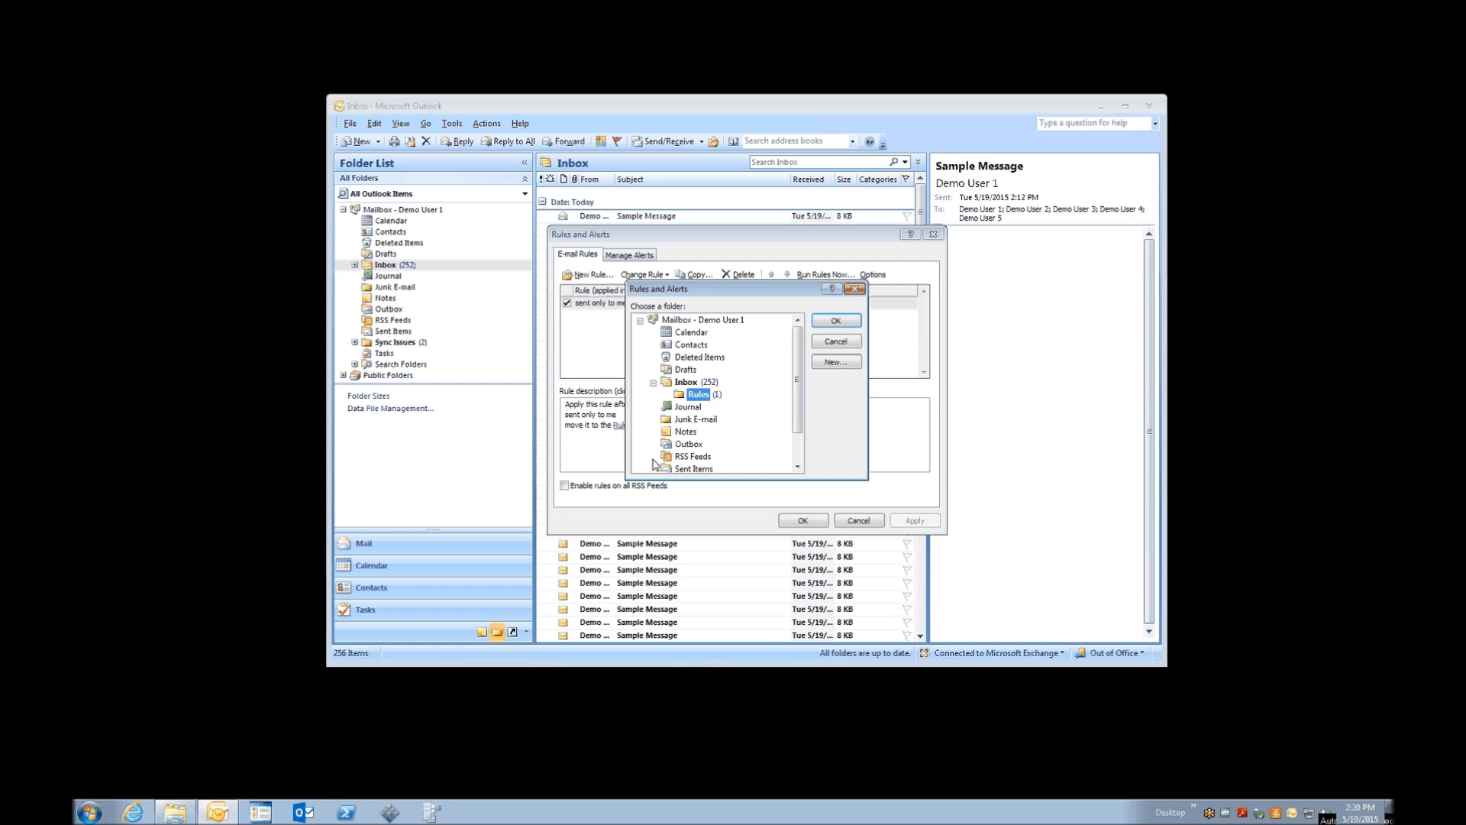
{"action": "left_click", "coordinate": [851, 344]}
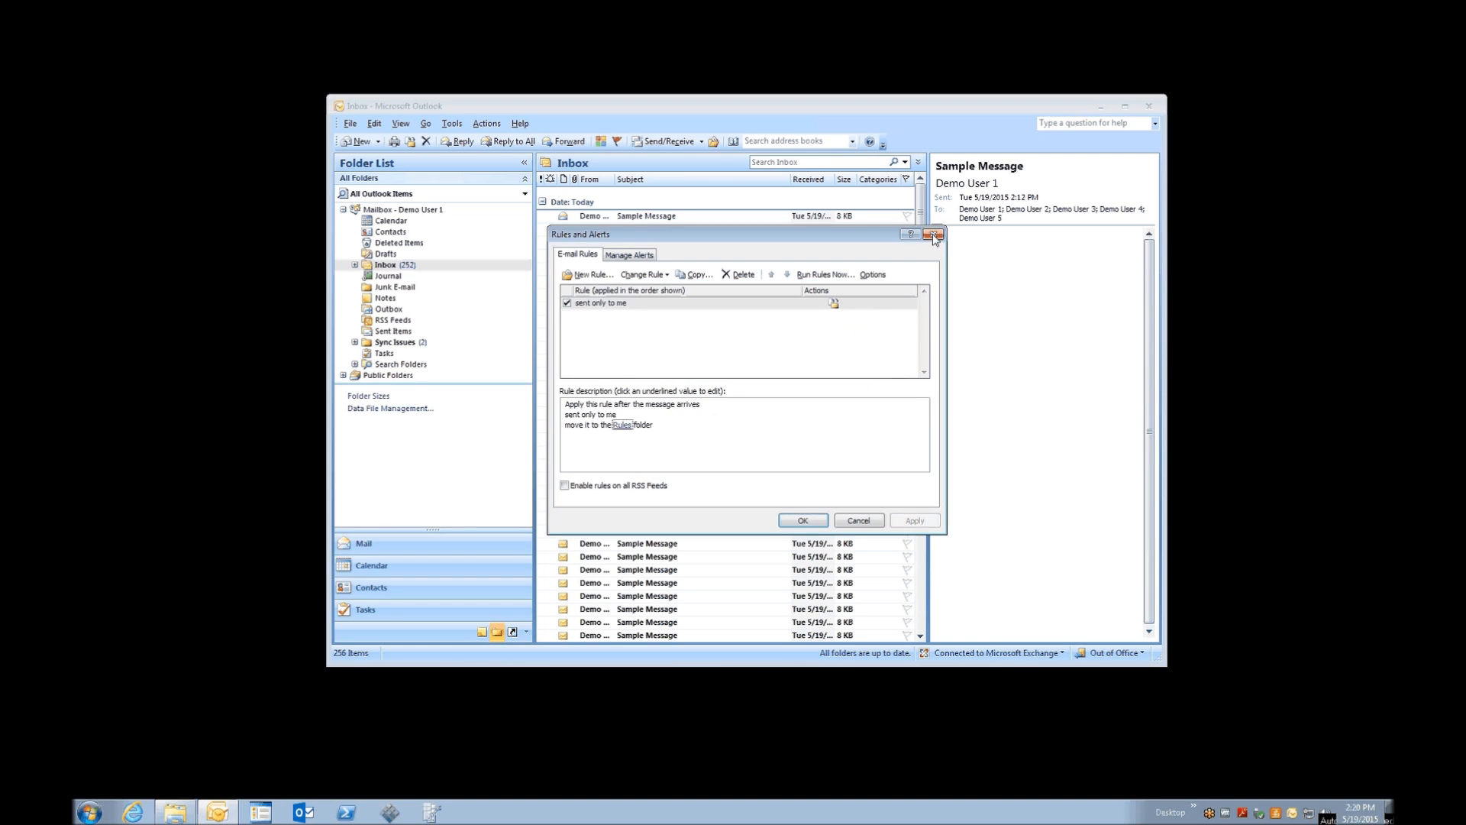
{"action": "key", "text": "Escape"}
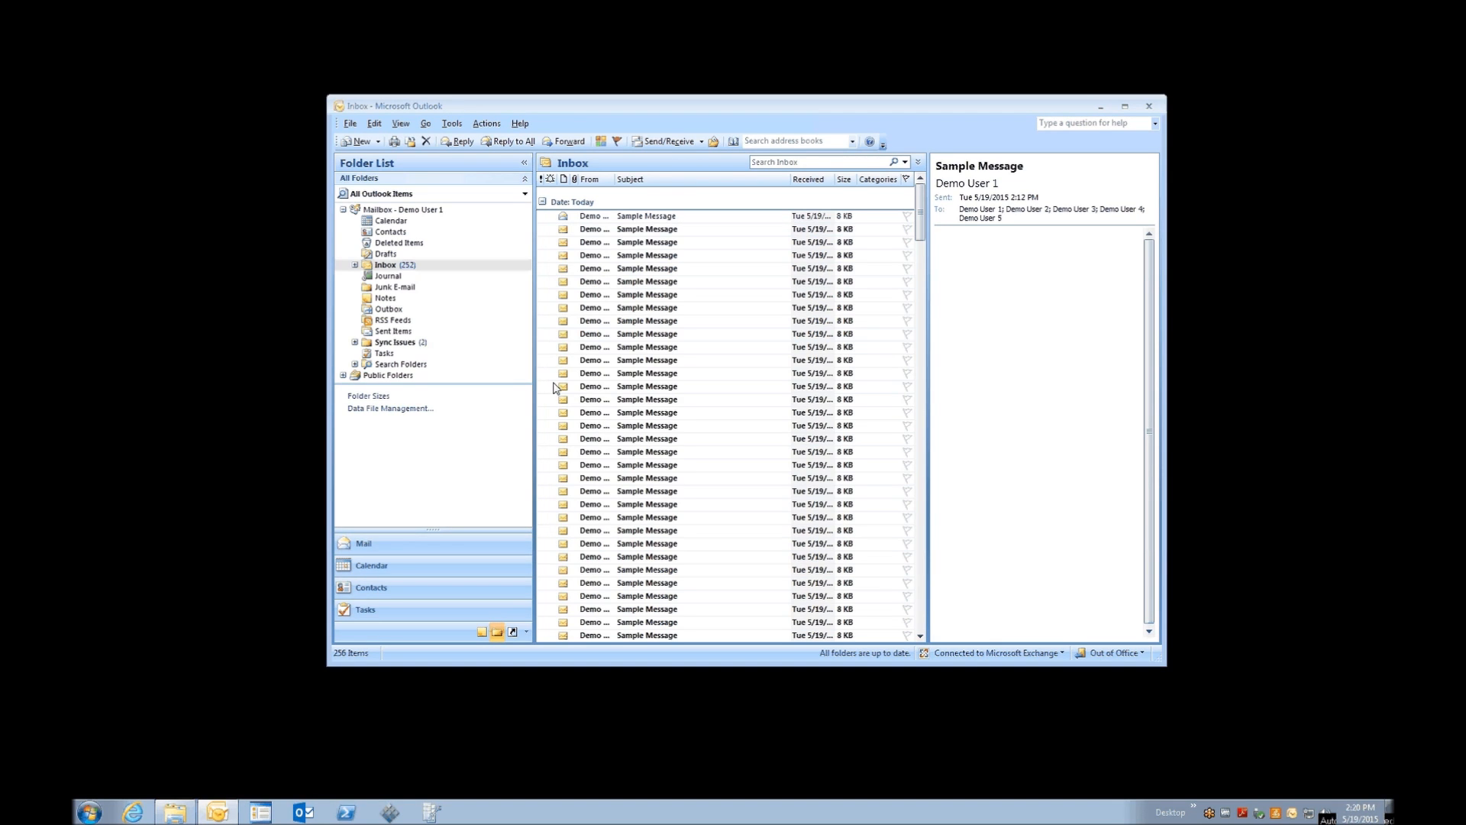
Open the Sample Meeting on the May 19, 2015 calendar, examine its attendees and scheduling view, and close it
{"action": "left_click", "coordinate": [395, 568]}
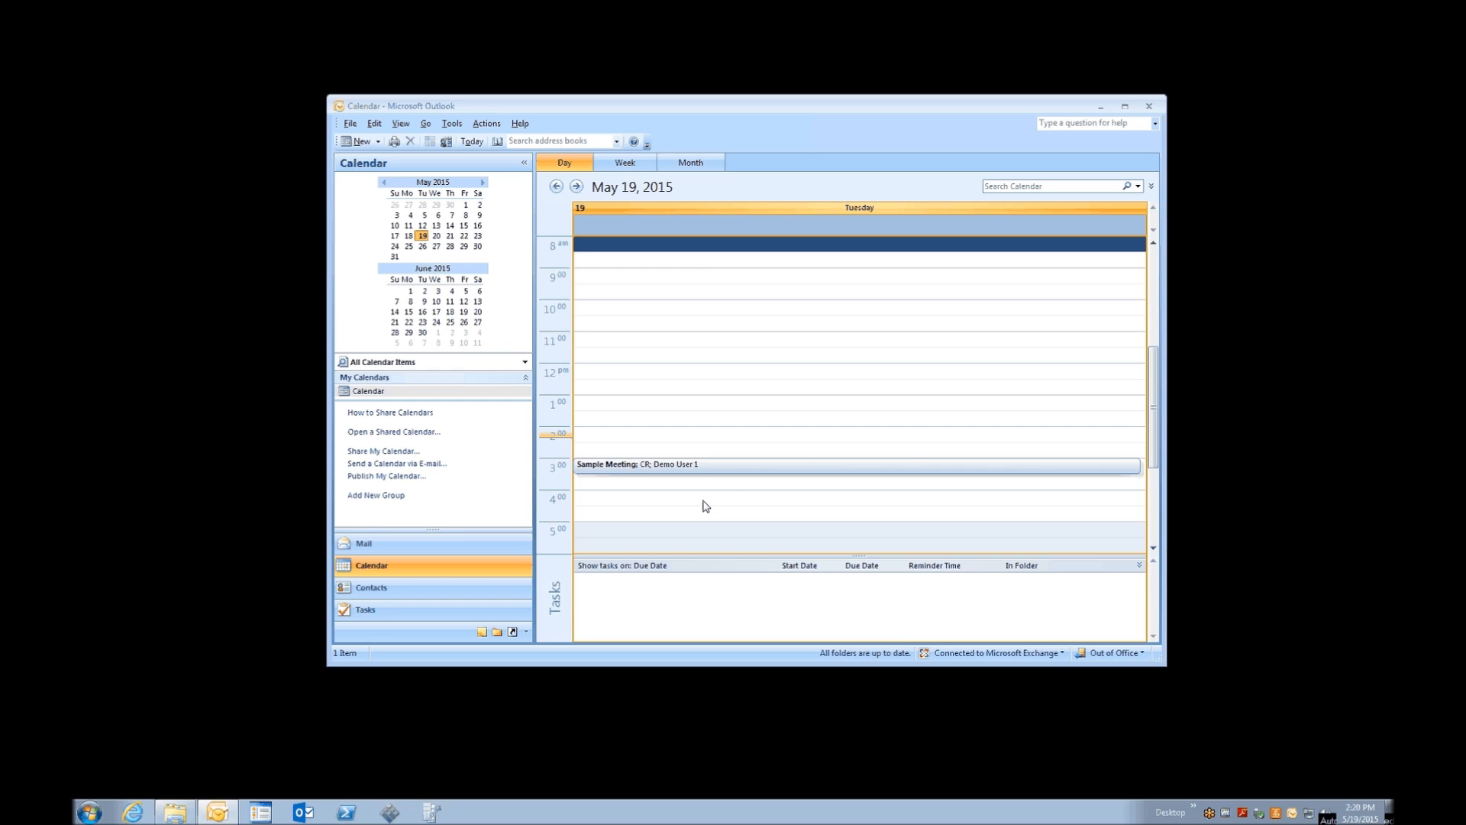
{"action": "double_click", "coordinate": [745, 468]}
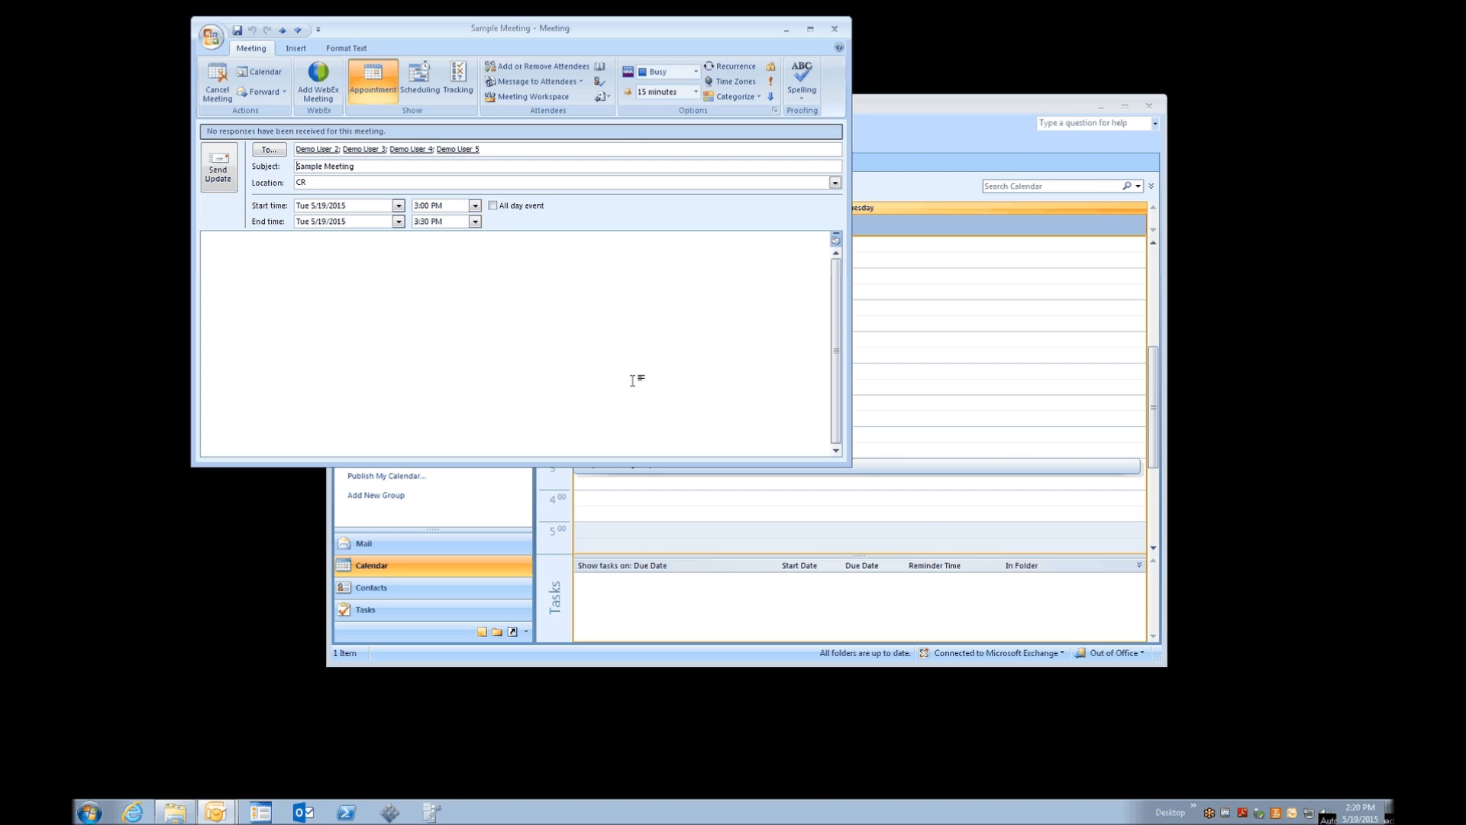
{"action": "left_click", "coordinate": [419, 79]}
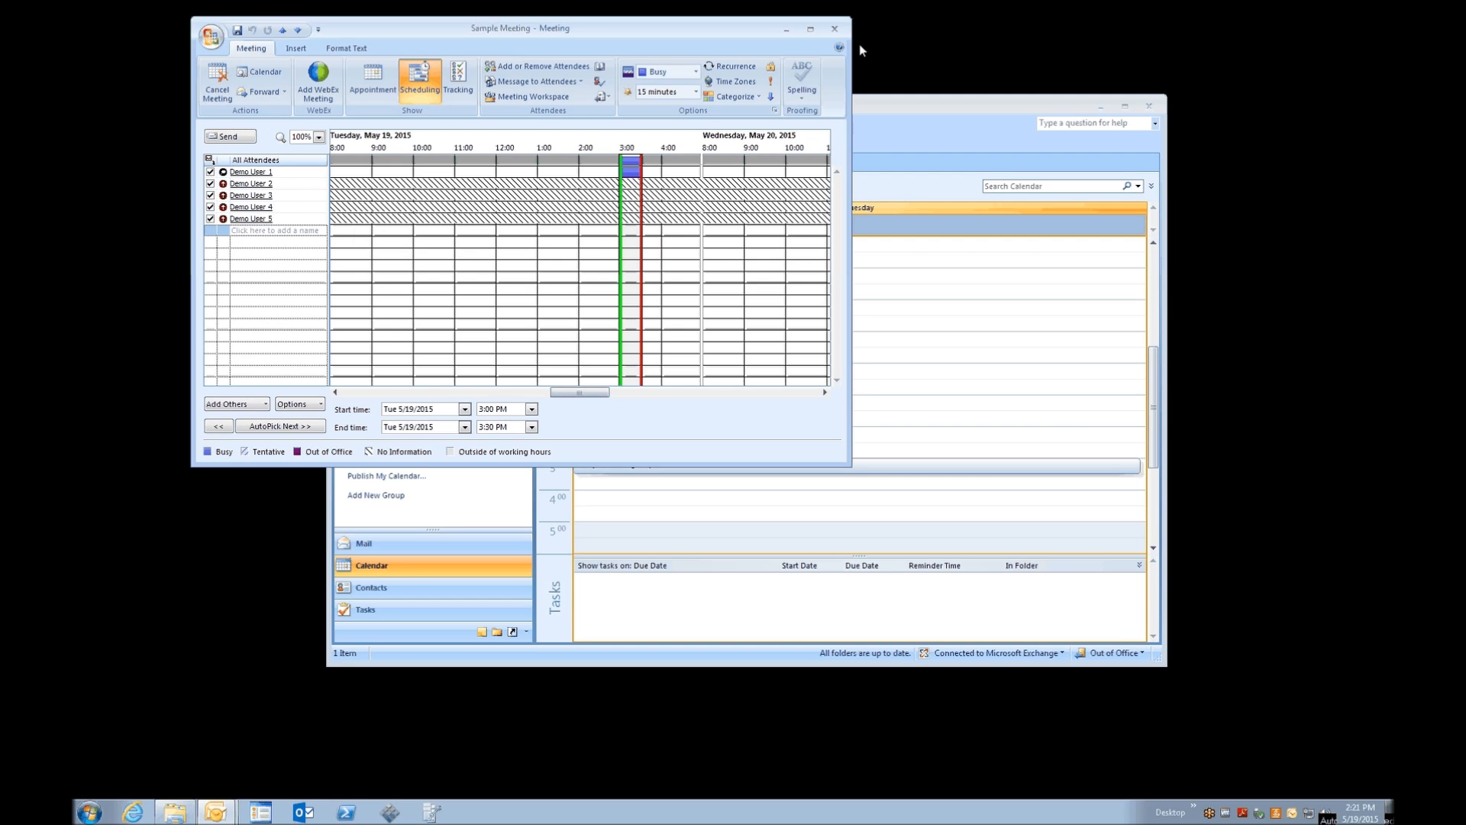
{"action": "left_click", "coordinate": [835, 29]}
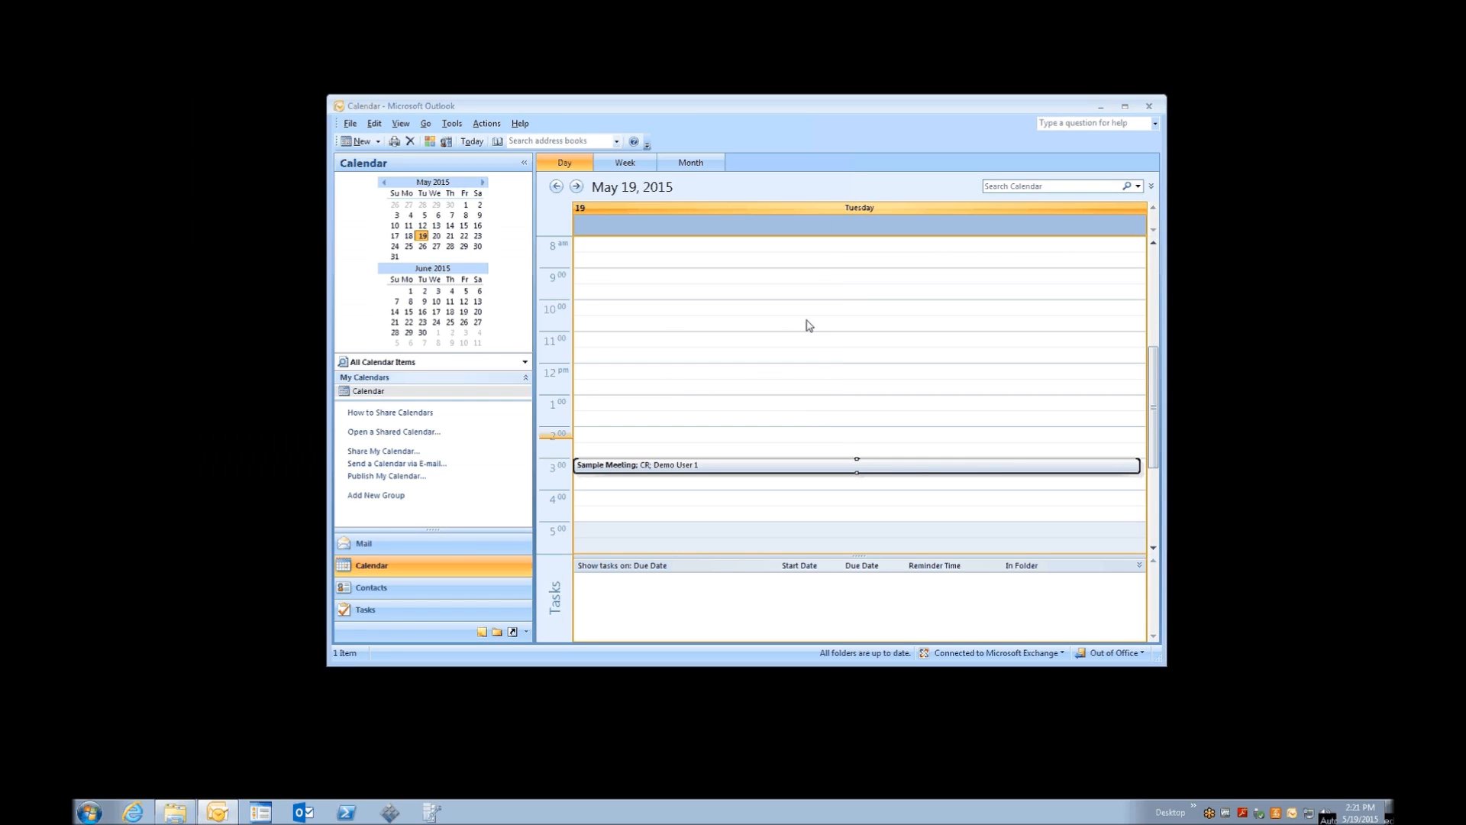
Return to the mail view and close Outlook, keeping the clipboard data available to other programs
{"action": "left_click", "coordinate": [384, 544]}
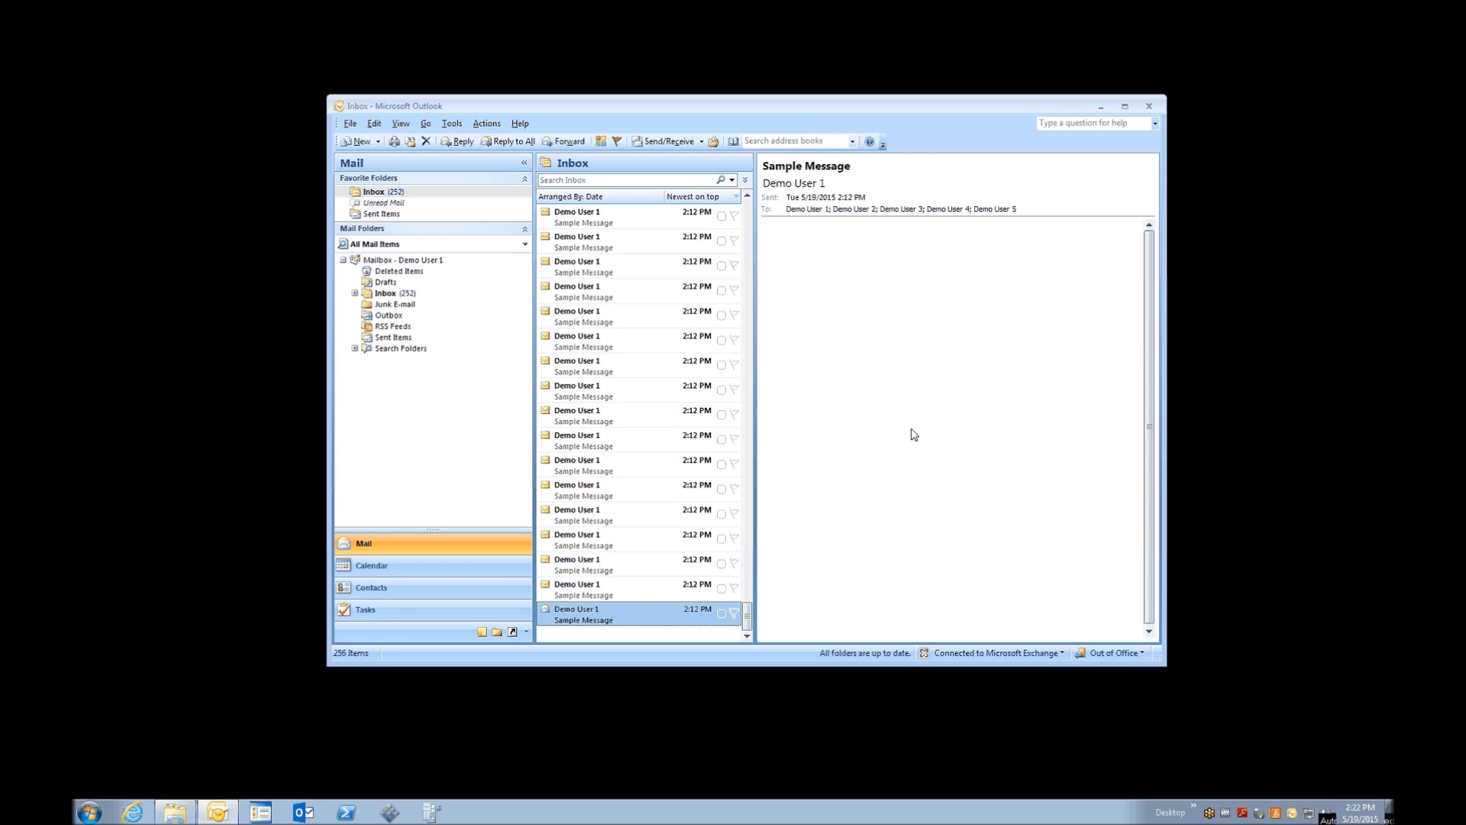
{"action": "left_click", "coordinate": [1149, 106]}
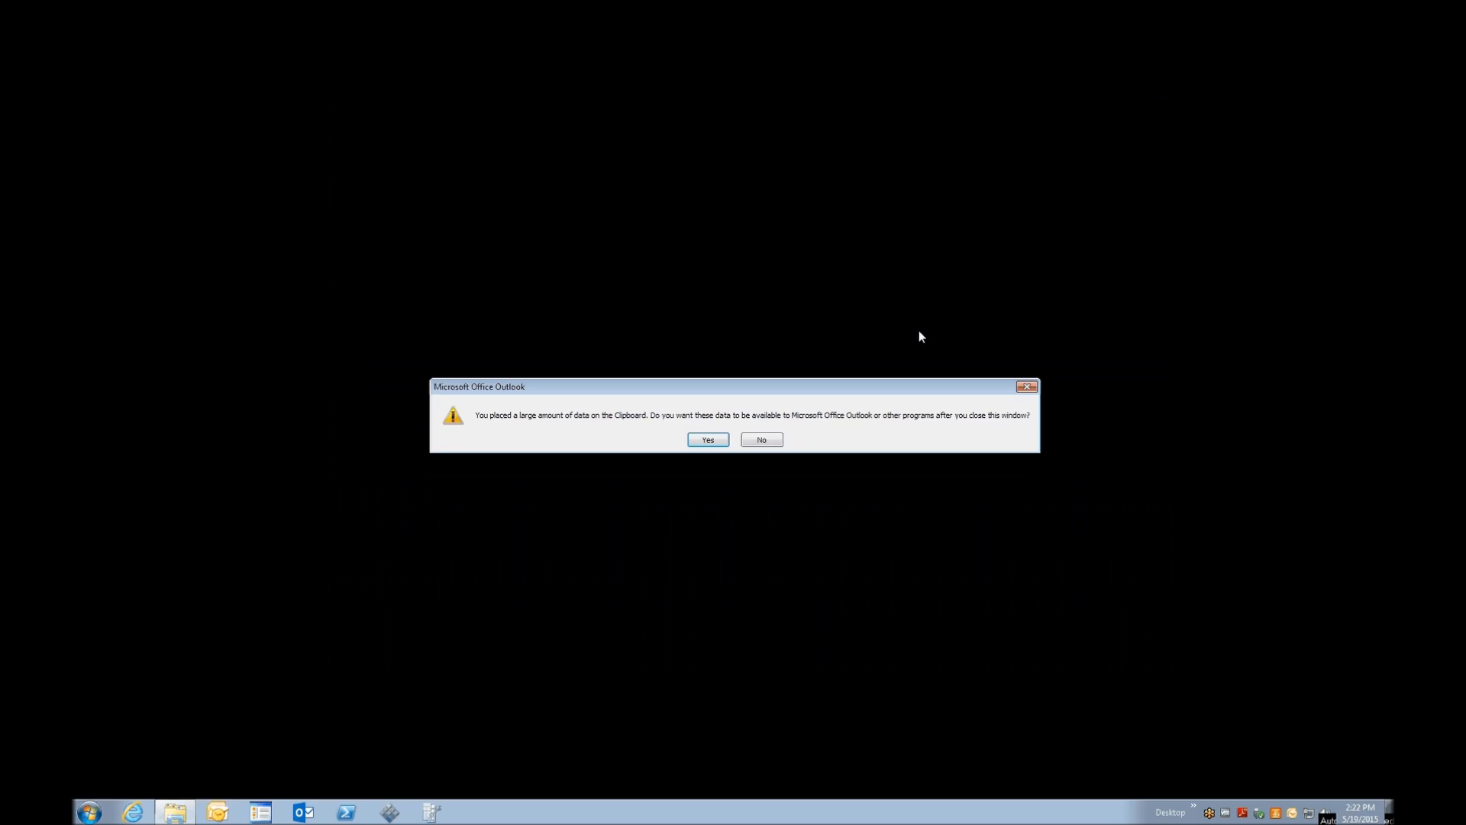
{"action": "left_click", "coordinate": [708, 440]}
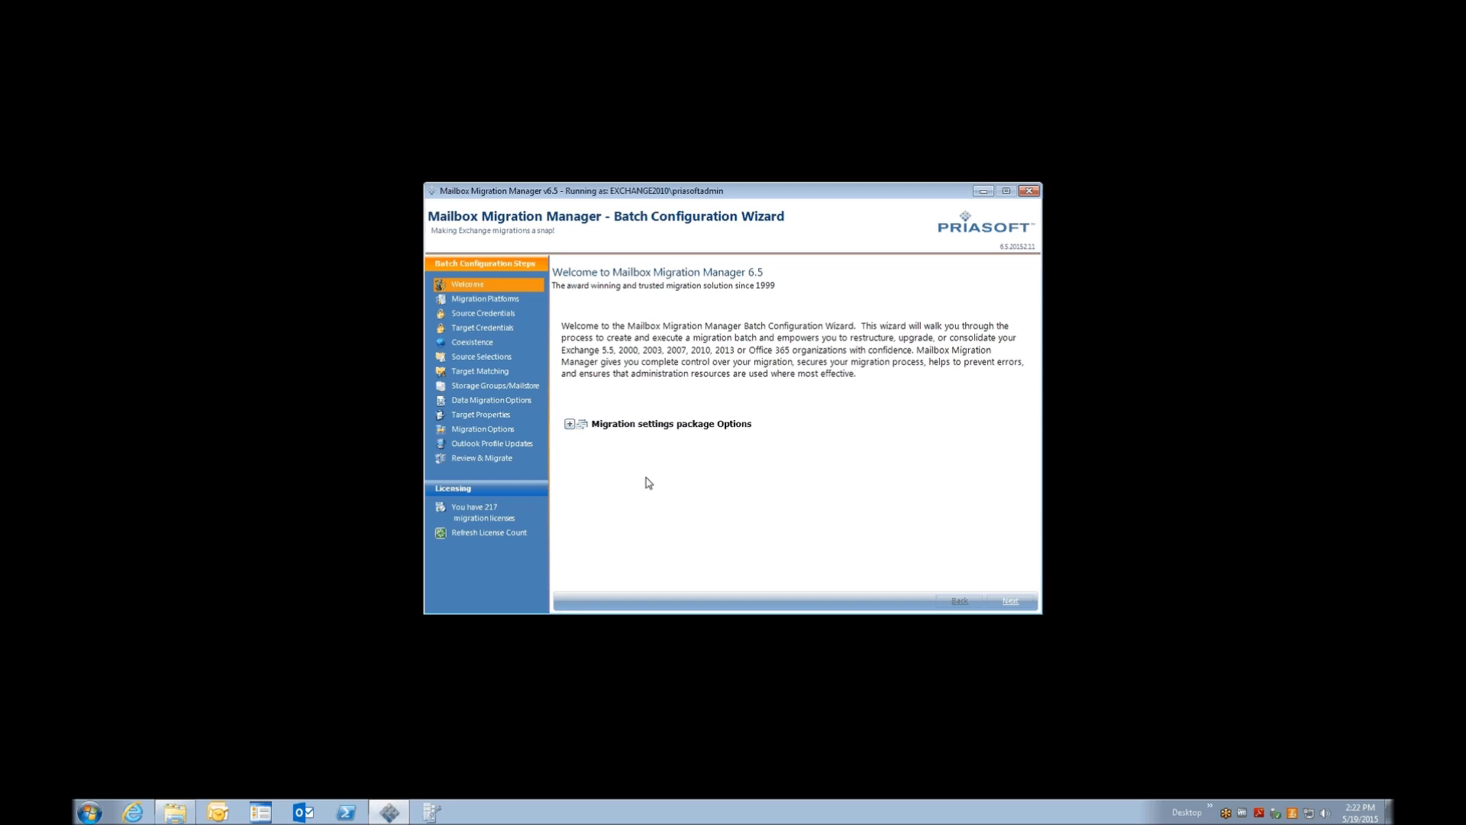
Look over the migration settings package options on the welcome page and proceed to the migration platforms page
{"action": "left_click", "coordinate": [570, 424]}
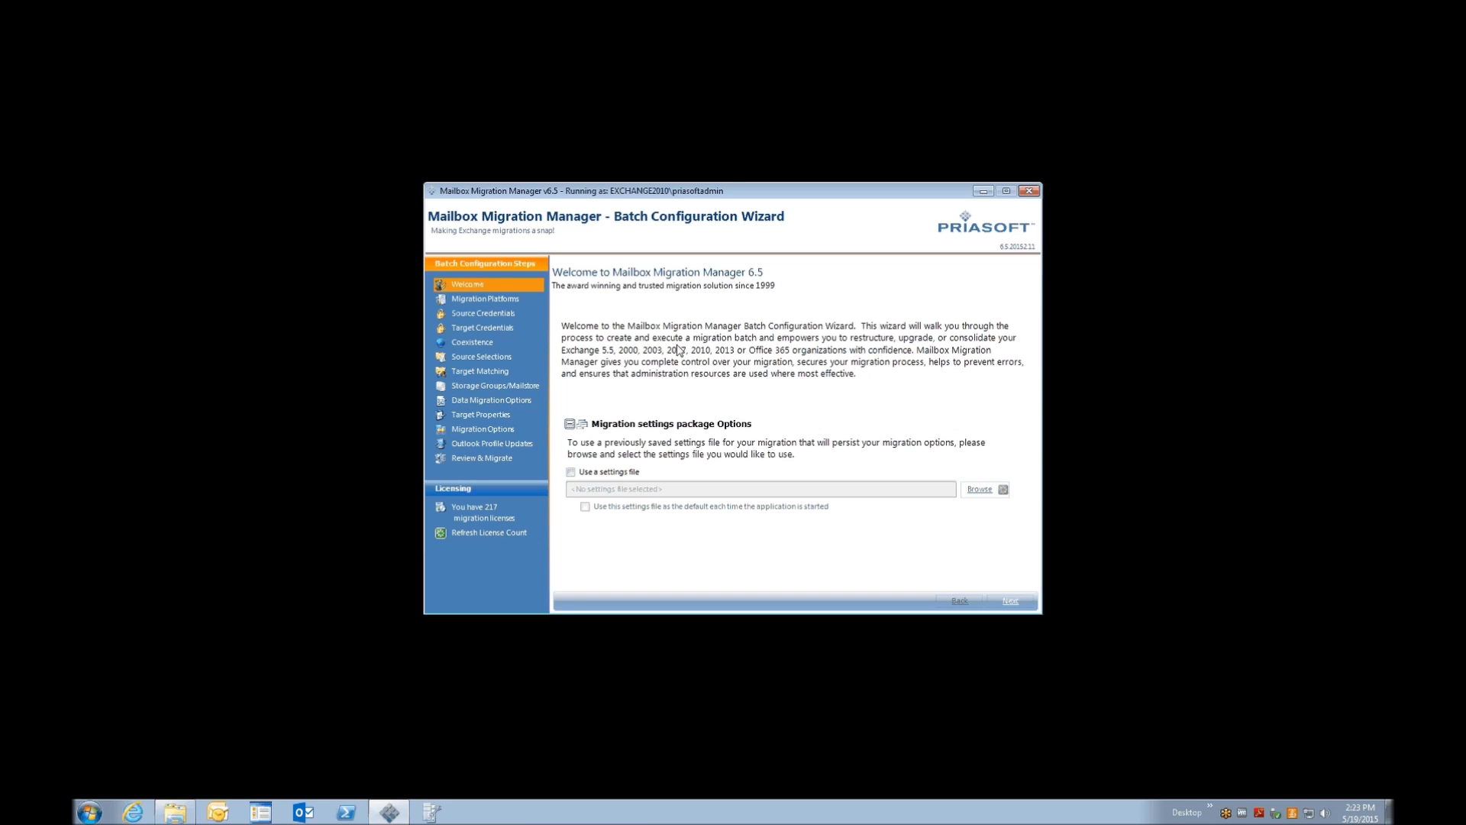
{"action": "left_click", "coordinate": [570, 425]}
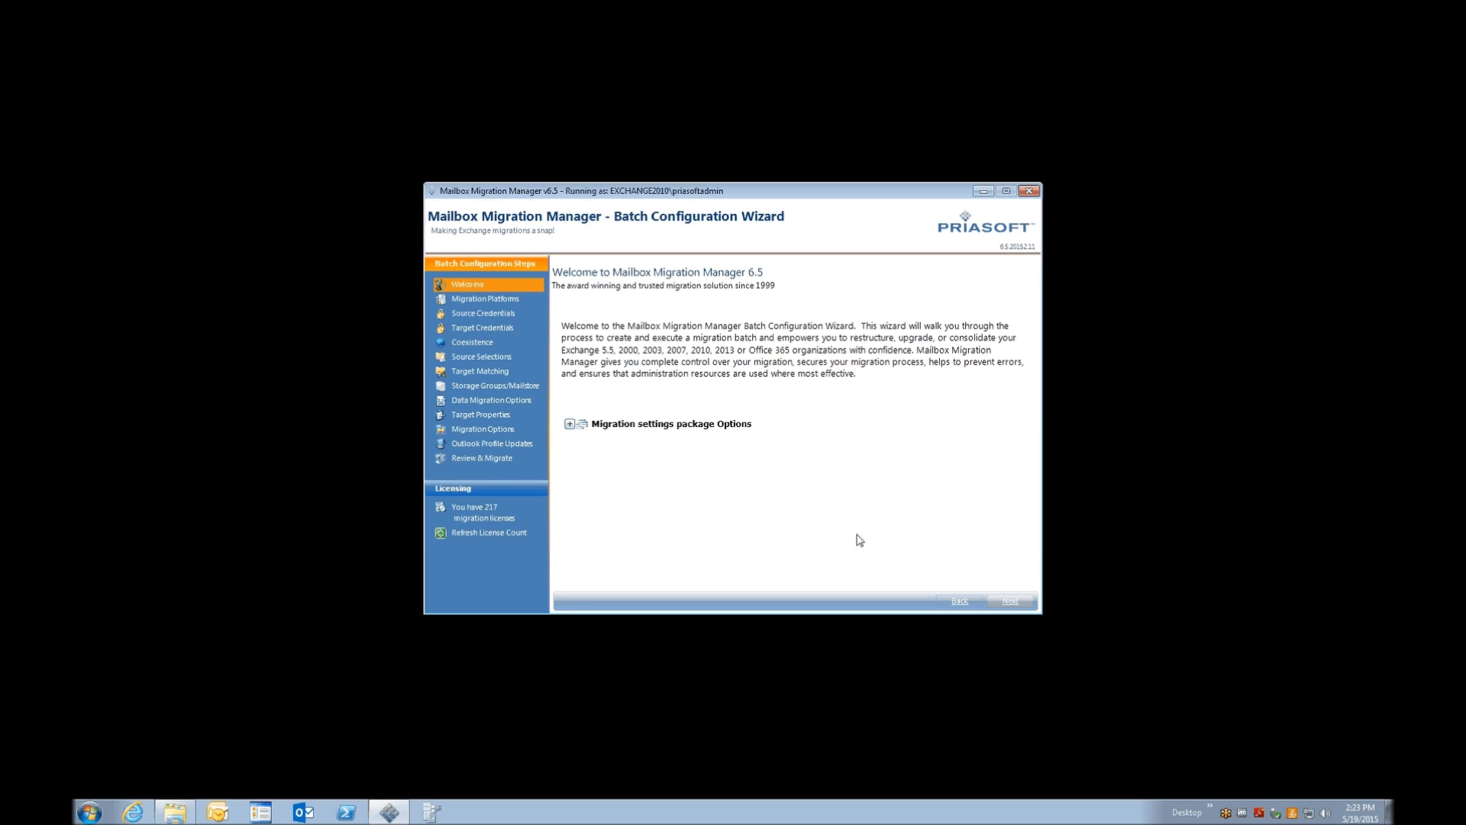
{"action": "left_click", "coordinate": [804, 459]}
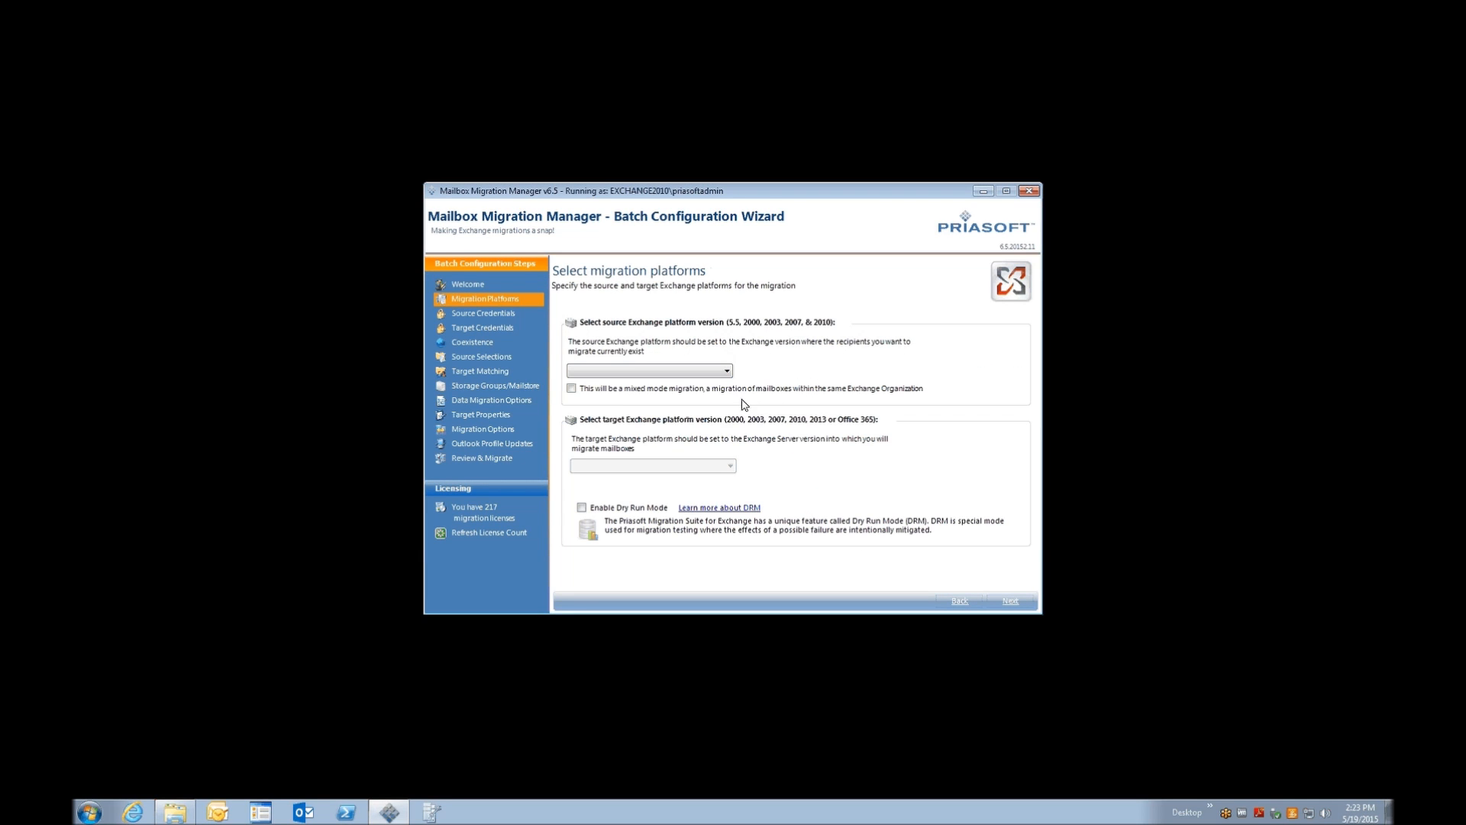
Set the source platform to Microsoft Exchange 2003 and the target to Microsoft Exchange 2010, and continue to the source credentials
{"action": "left_click", "coordinate": [720, 371]}
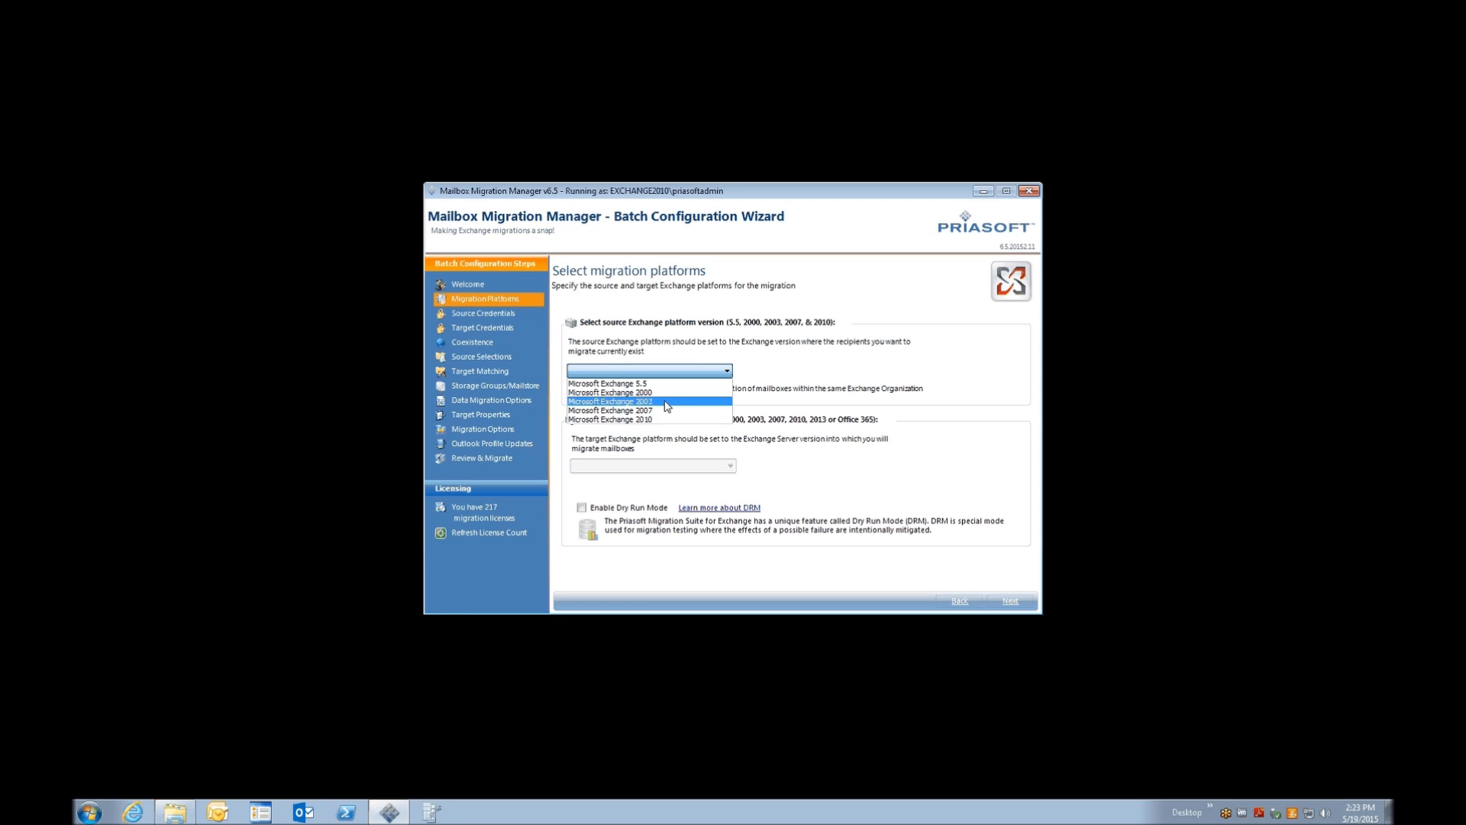
{"action": "left_click", "coordinate": [667, 403]}
{"action": "left_click", "coordinate": [716, 467]}
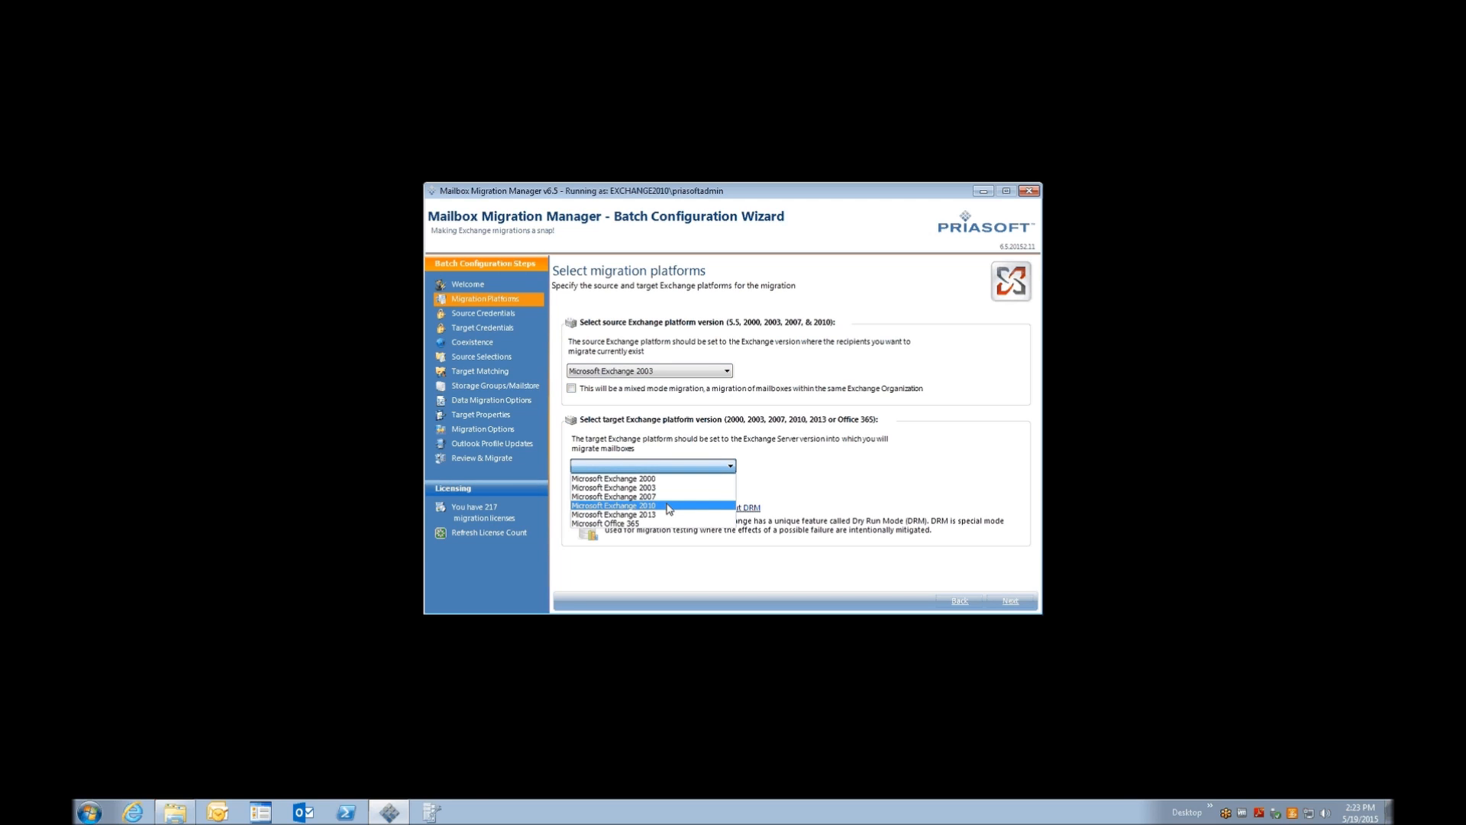
{"action": "left_click", "coordinate": [669, 506]}
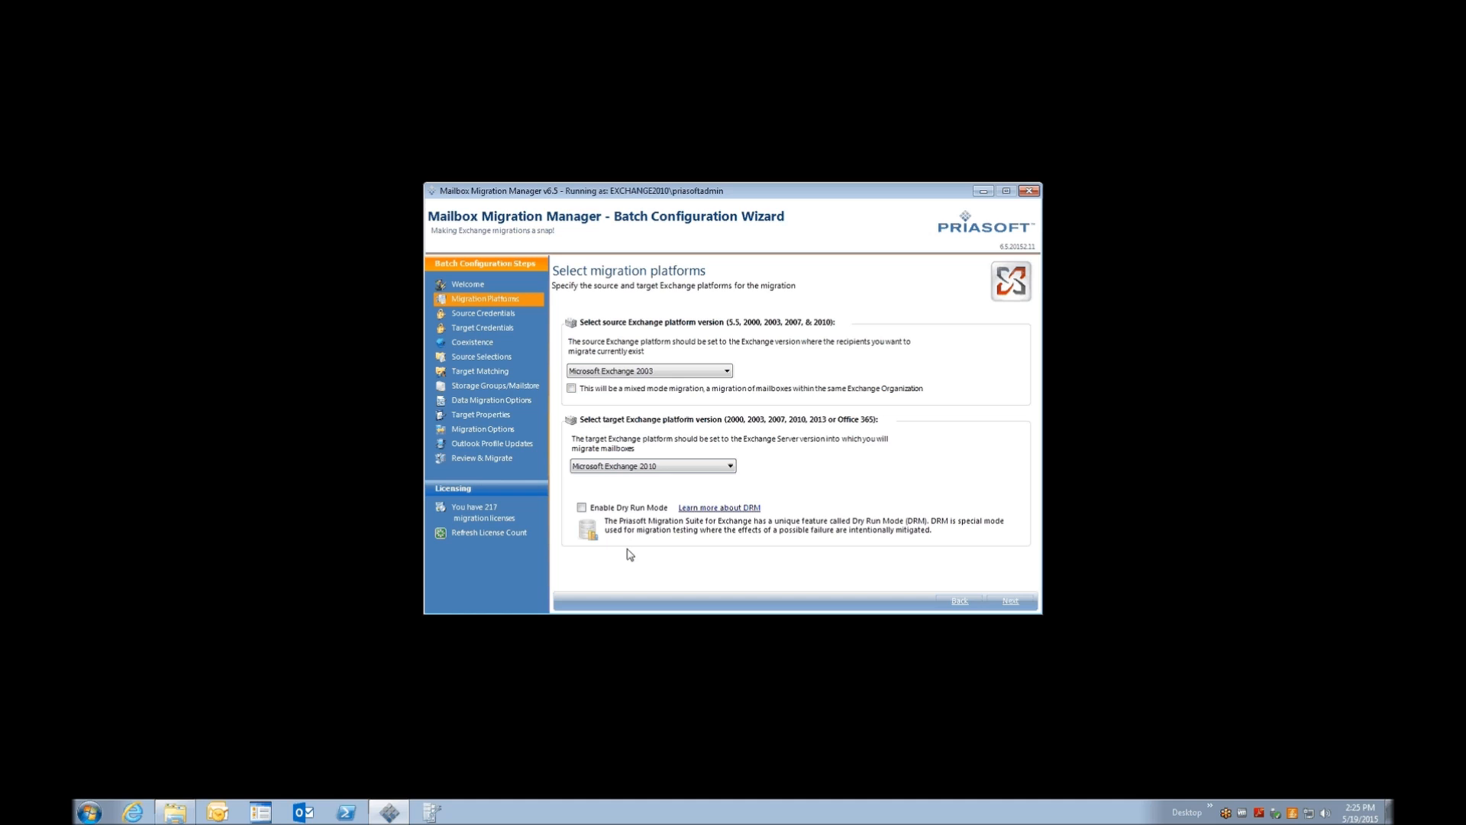
{"action": "left_click", "coordinate": [1009, 602]}
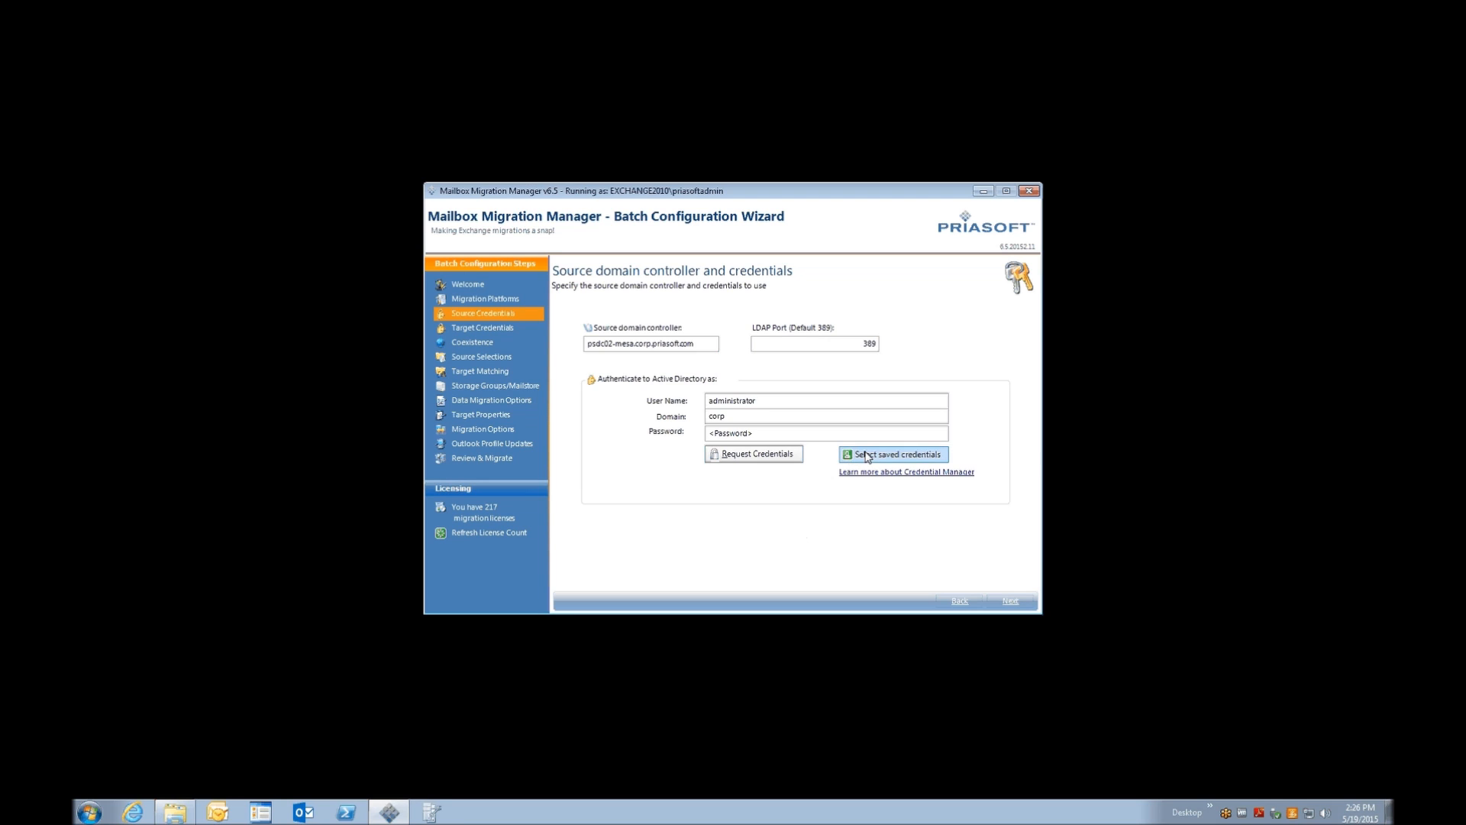
Use the saved corp administrator credentials for psdc02-mesa.corp.priasoft.com as the source and continue to the target credentials
{"action": "left_click", "coordinate": [850, 455]}
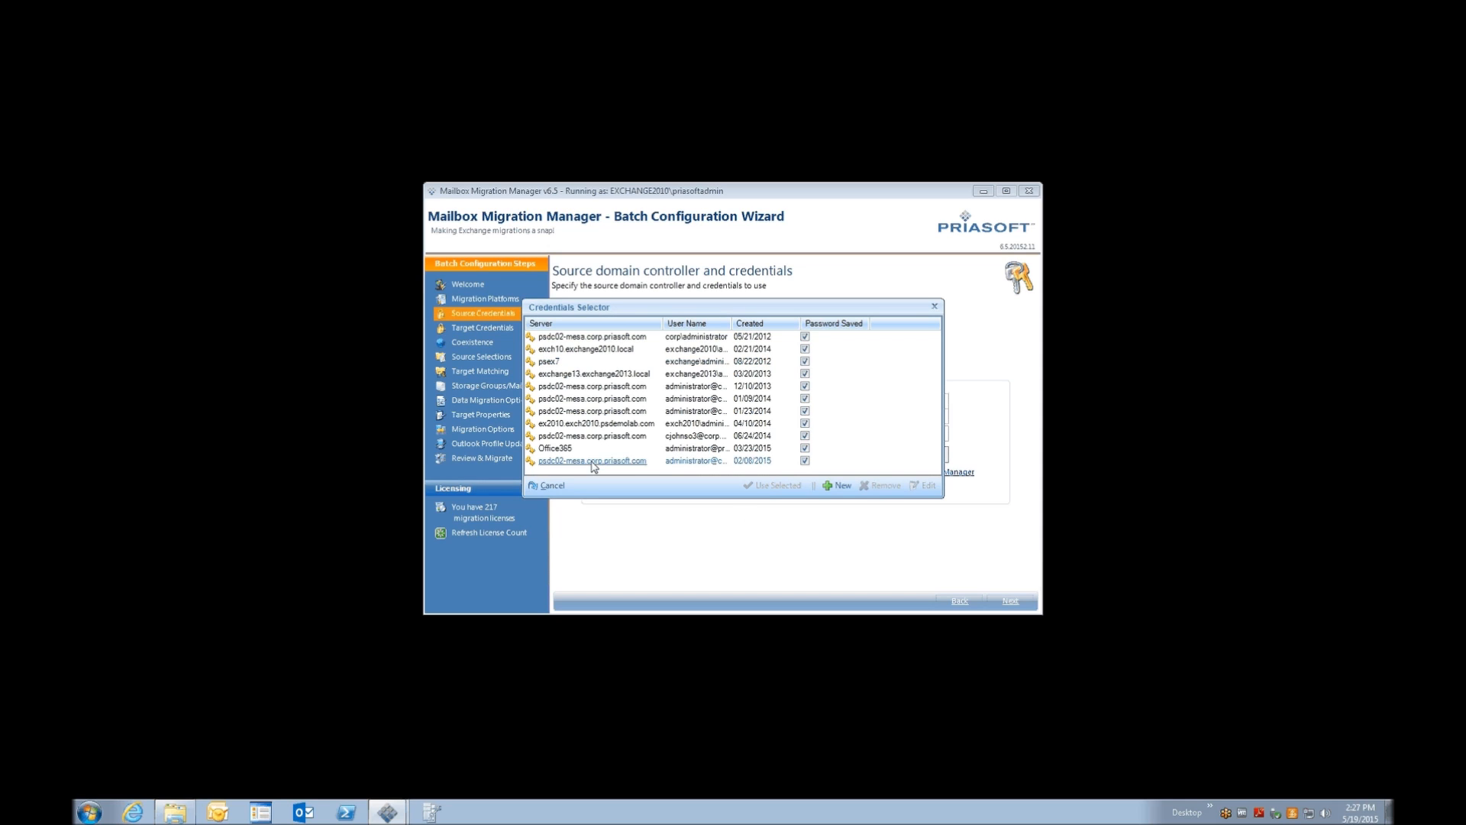
{"action": "double_click", "coordinate": [609, 342]}
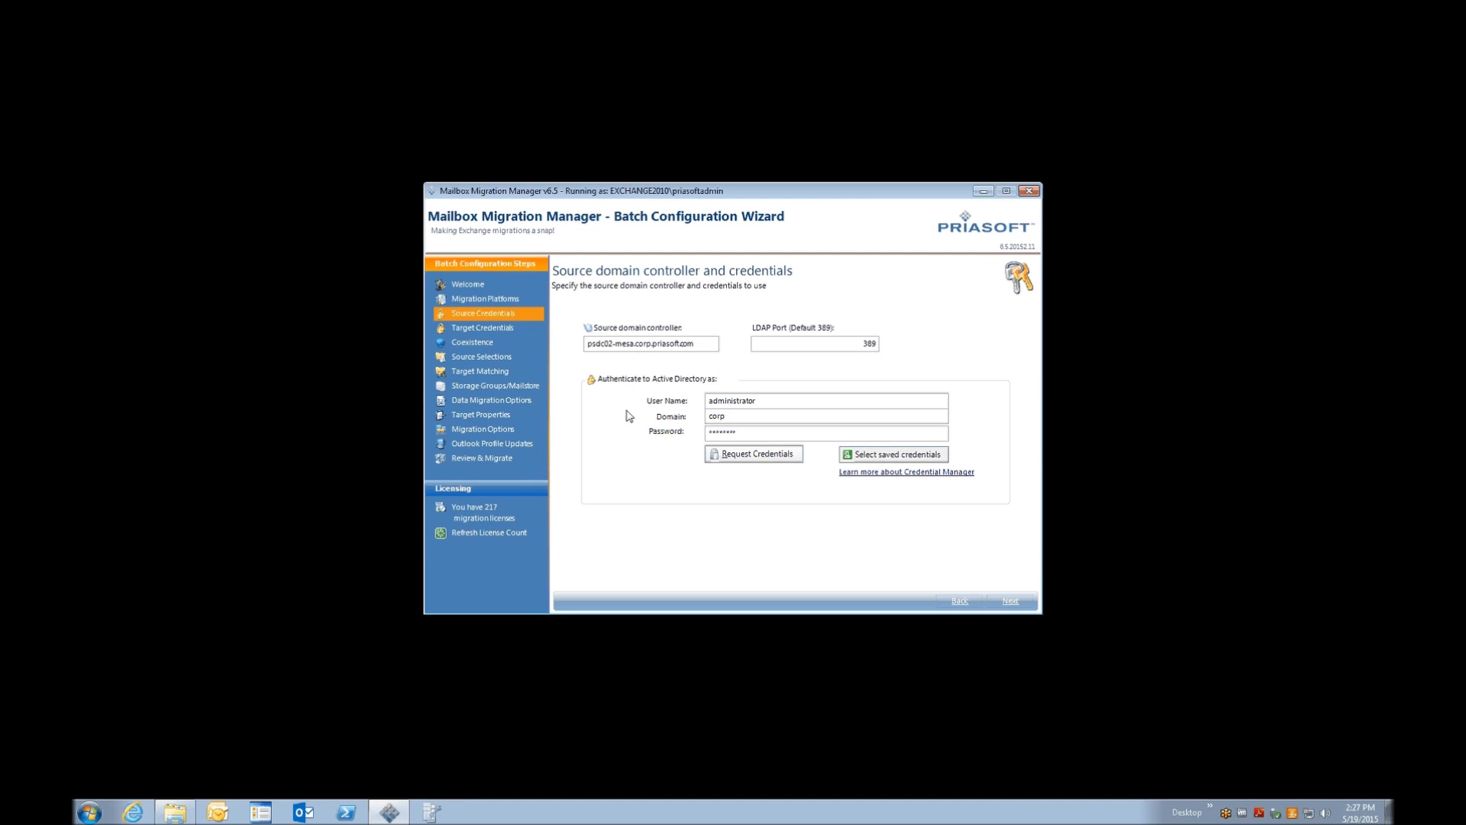
{"action": "left_click", "coordinate": [1007, 602]}
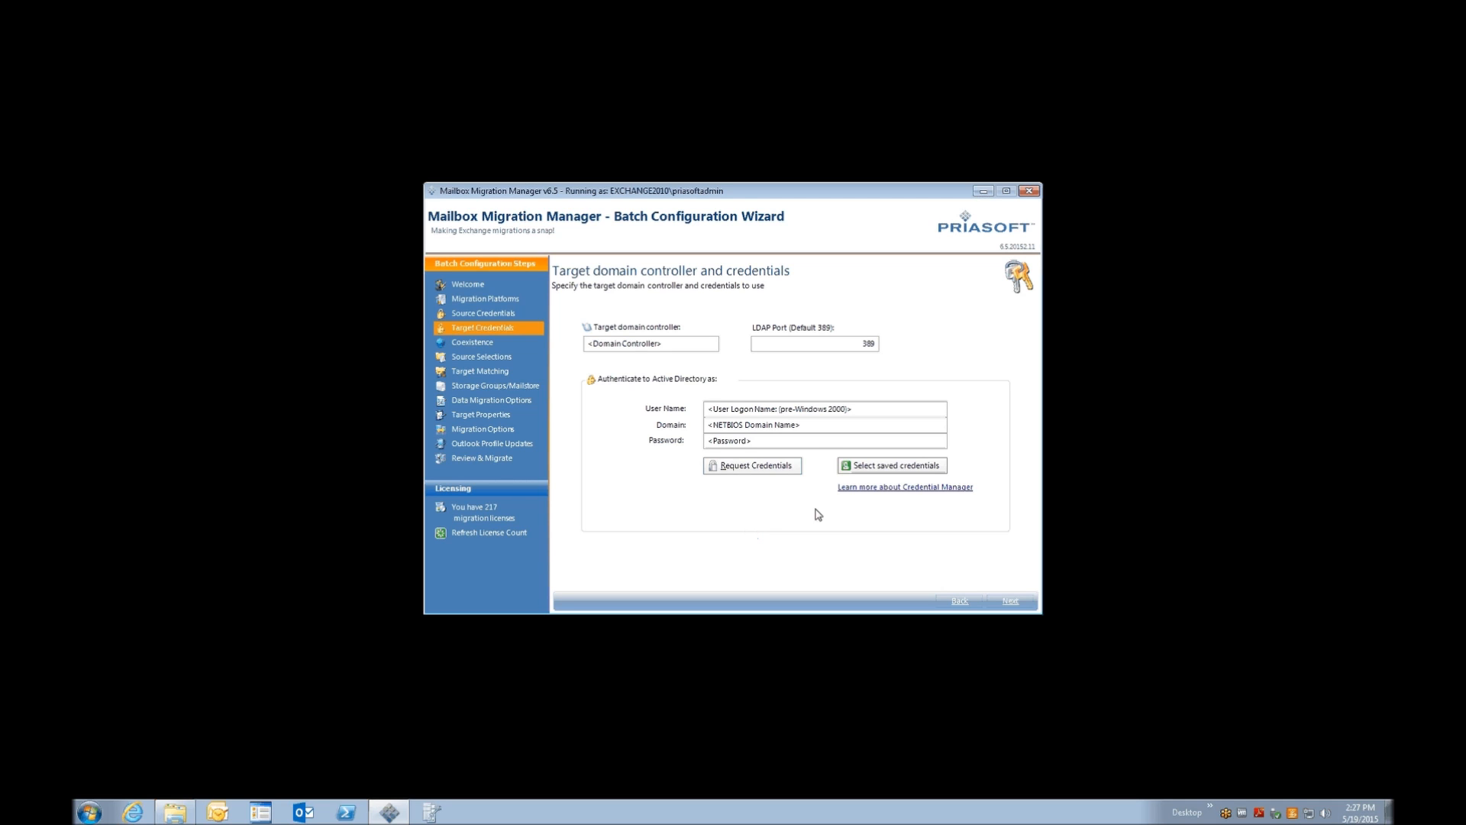
Use the saved credentials for exch10.exchange2010.local as the target, validate them, and accept the list of target Exchange servers
{"action": "left_click", "coordinate": [901, 467]}
{"action": "double_click", "coordinate": [585, 349]}
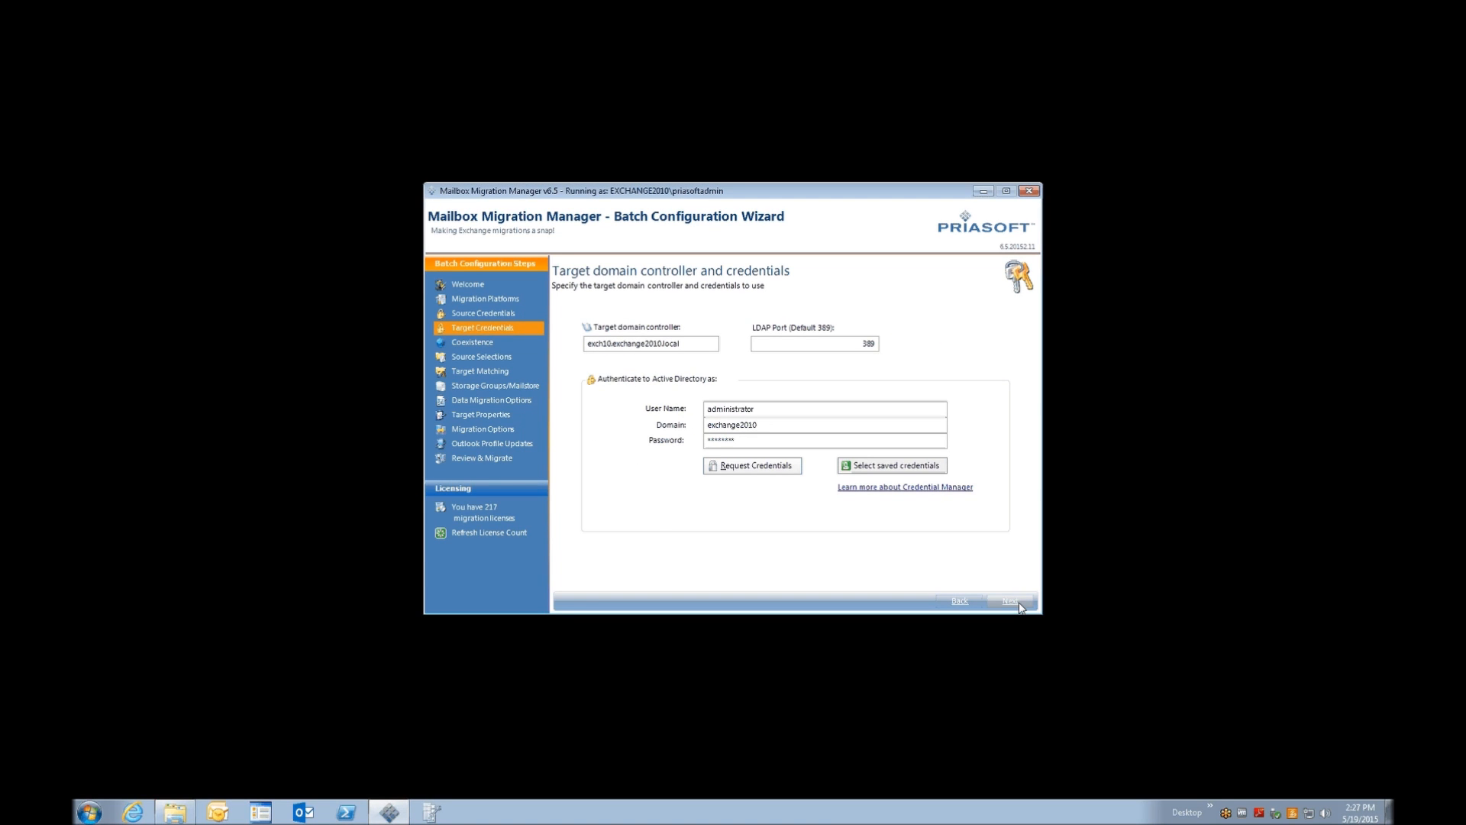
{"action": "left_click", "coordinate": [1019, 604]}
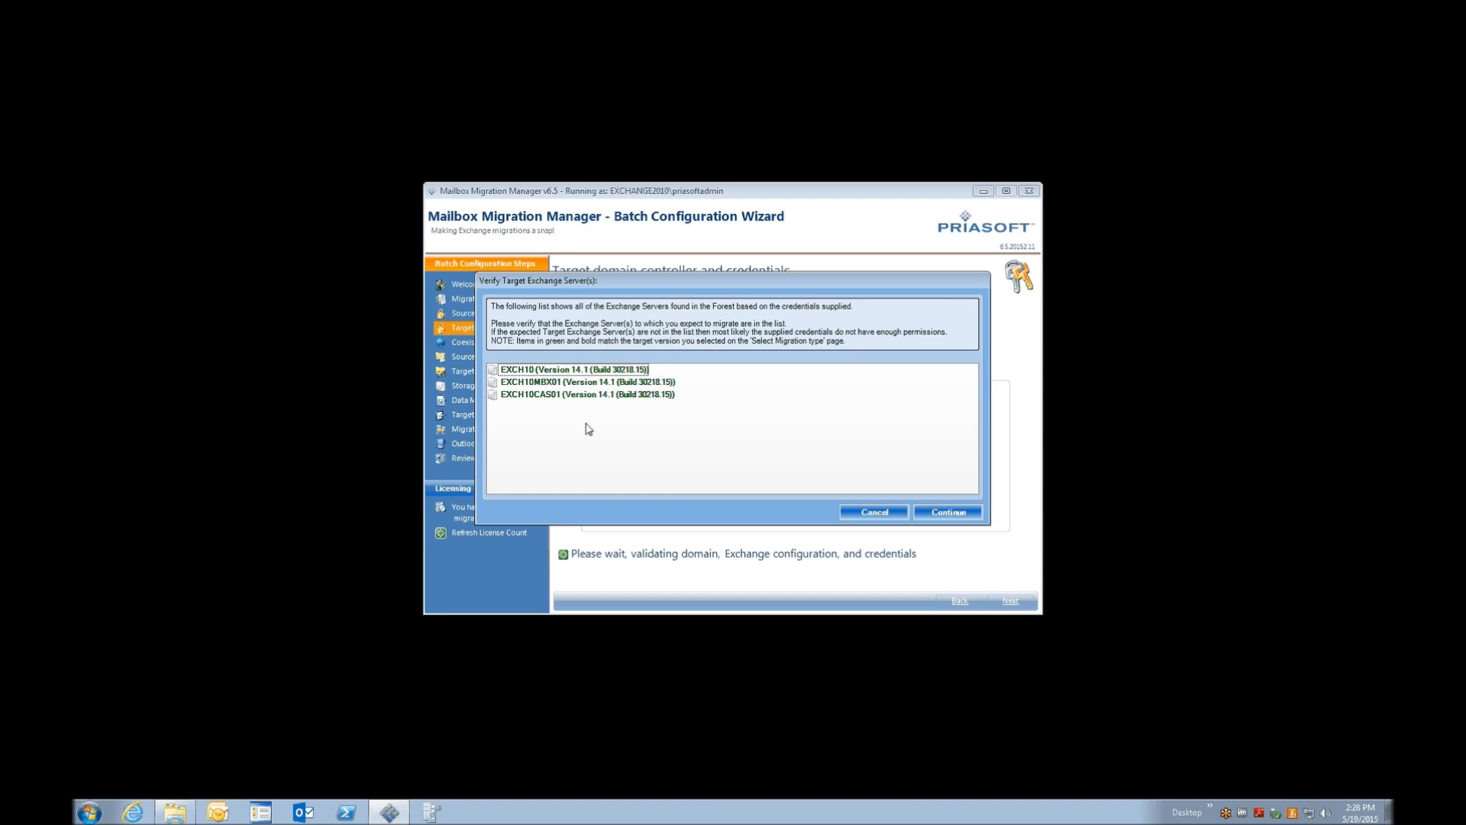
{"action": "left_click", "coordinate": [949, 511]}
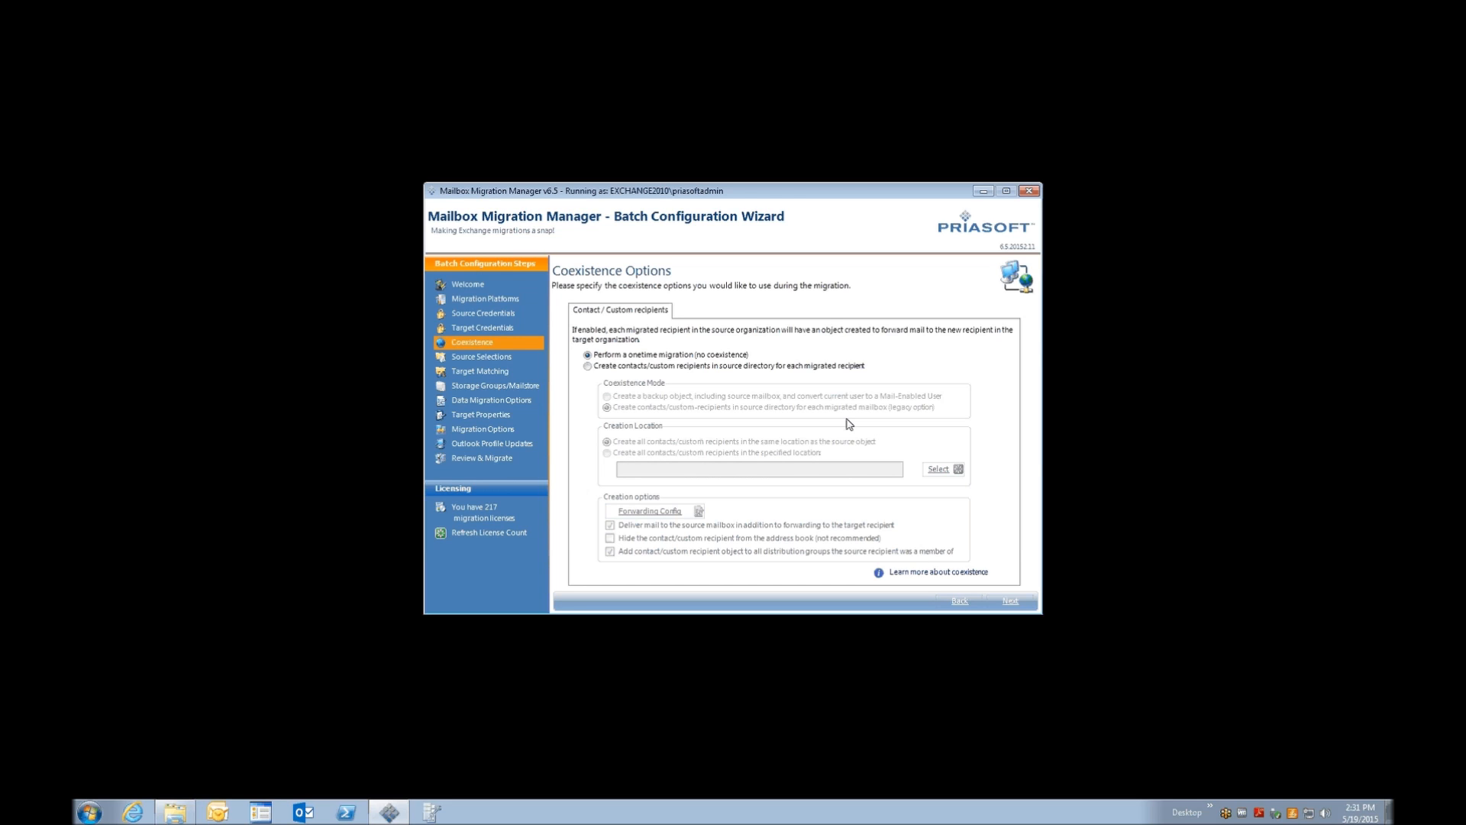
Keep the one-time migration without coexistence and browse the * Demo Users container in Active Directory for source recipients
{"action": "left_click", "coordinate": [1011, 601]}
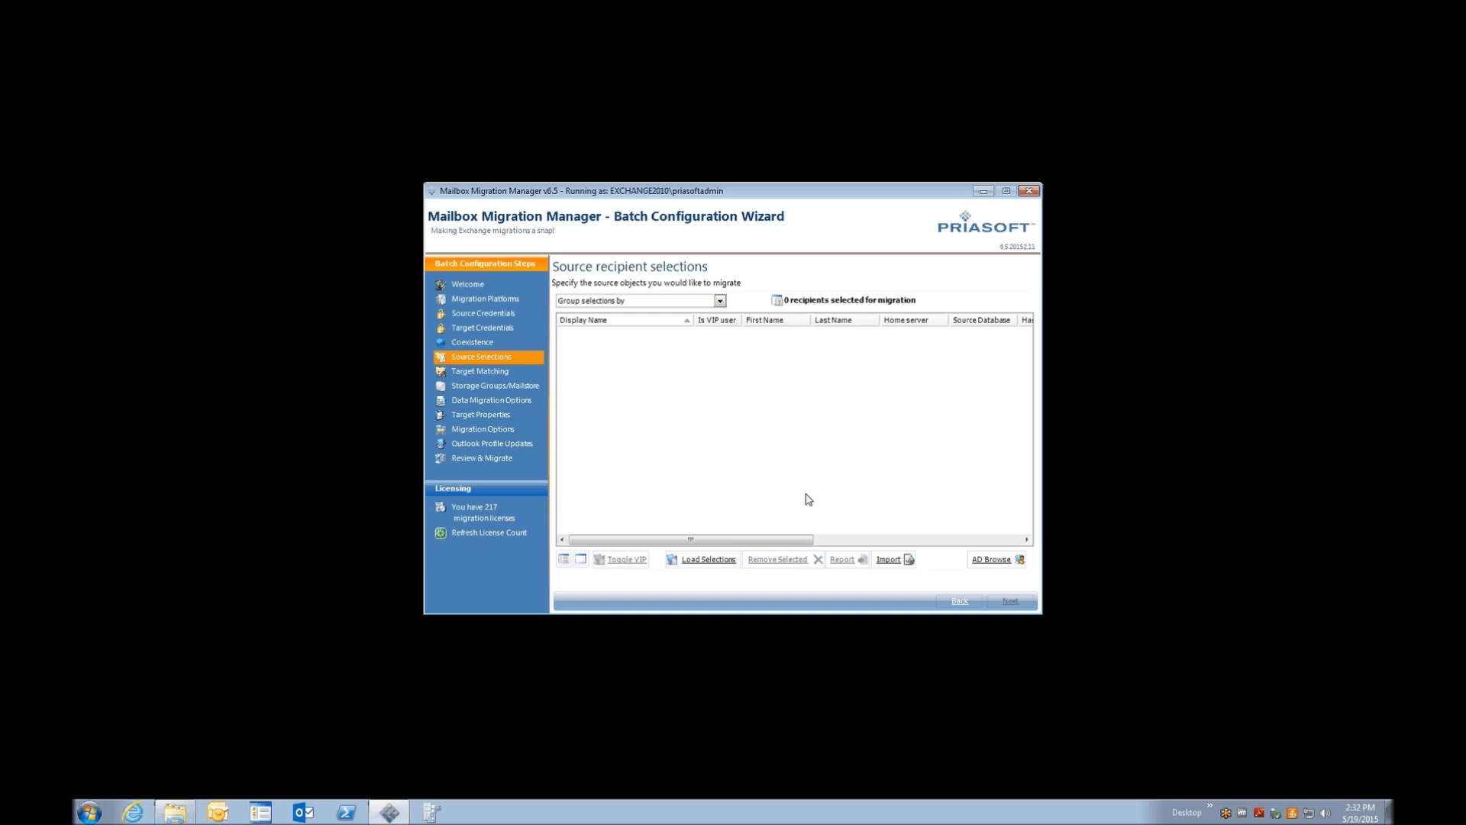
{"action": "left_click", "coordinate": [997, 559]}
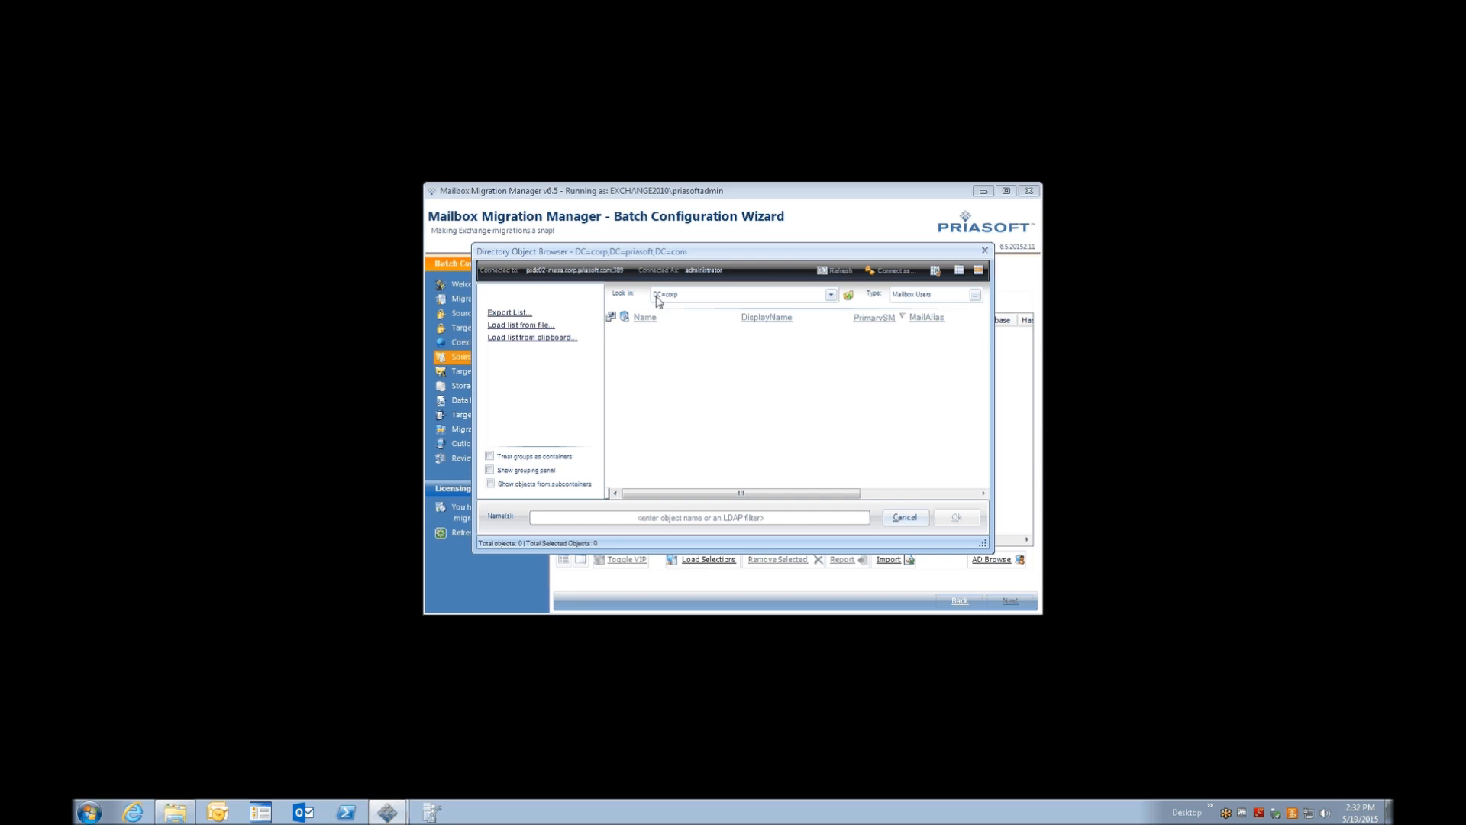
{"action": "left_click", "coordinate": [831, 295]}
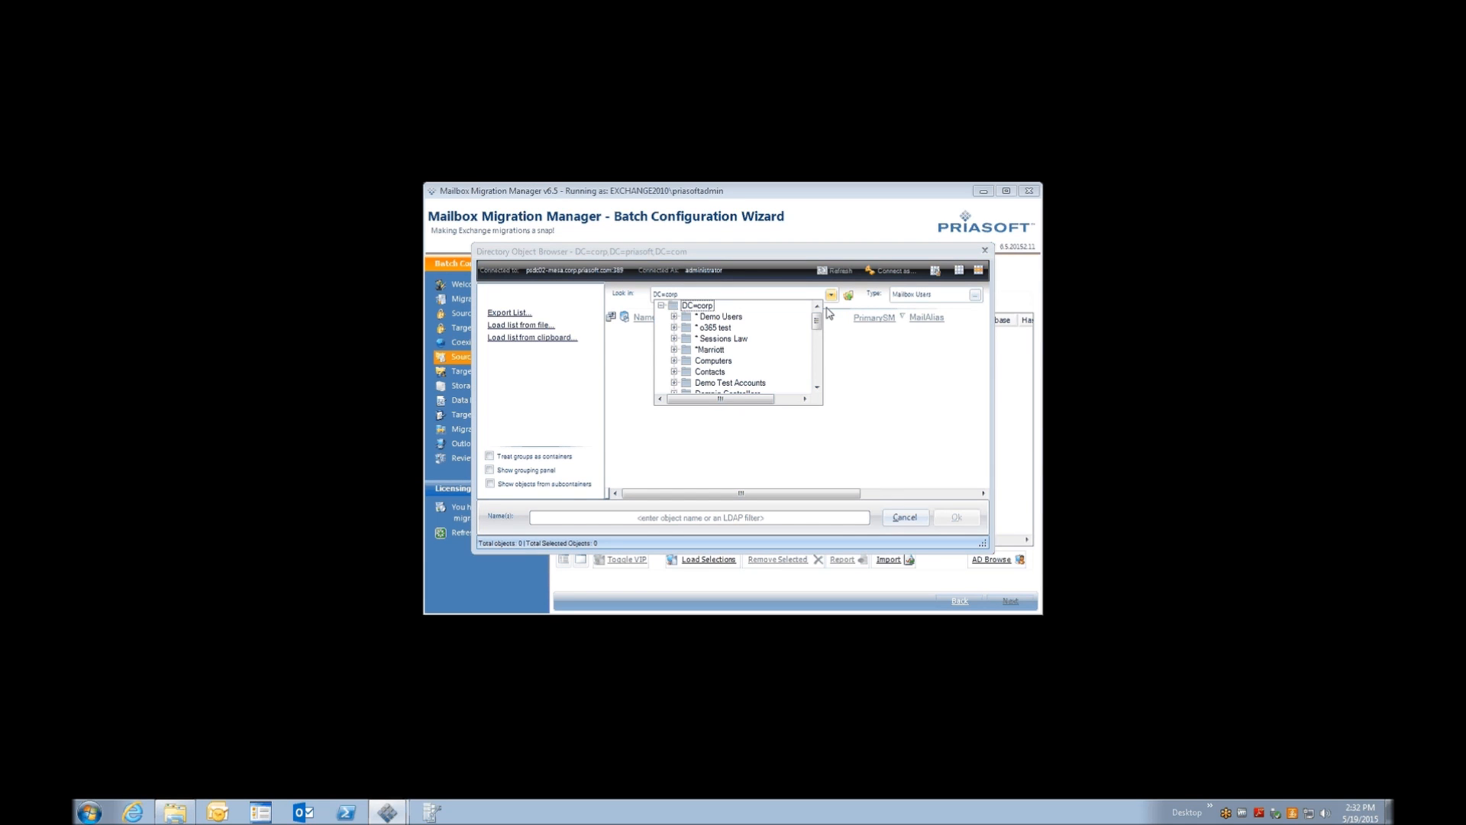
{"action": "left_click", "coordinate": [730, 317]}
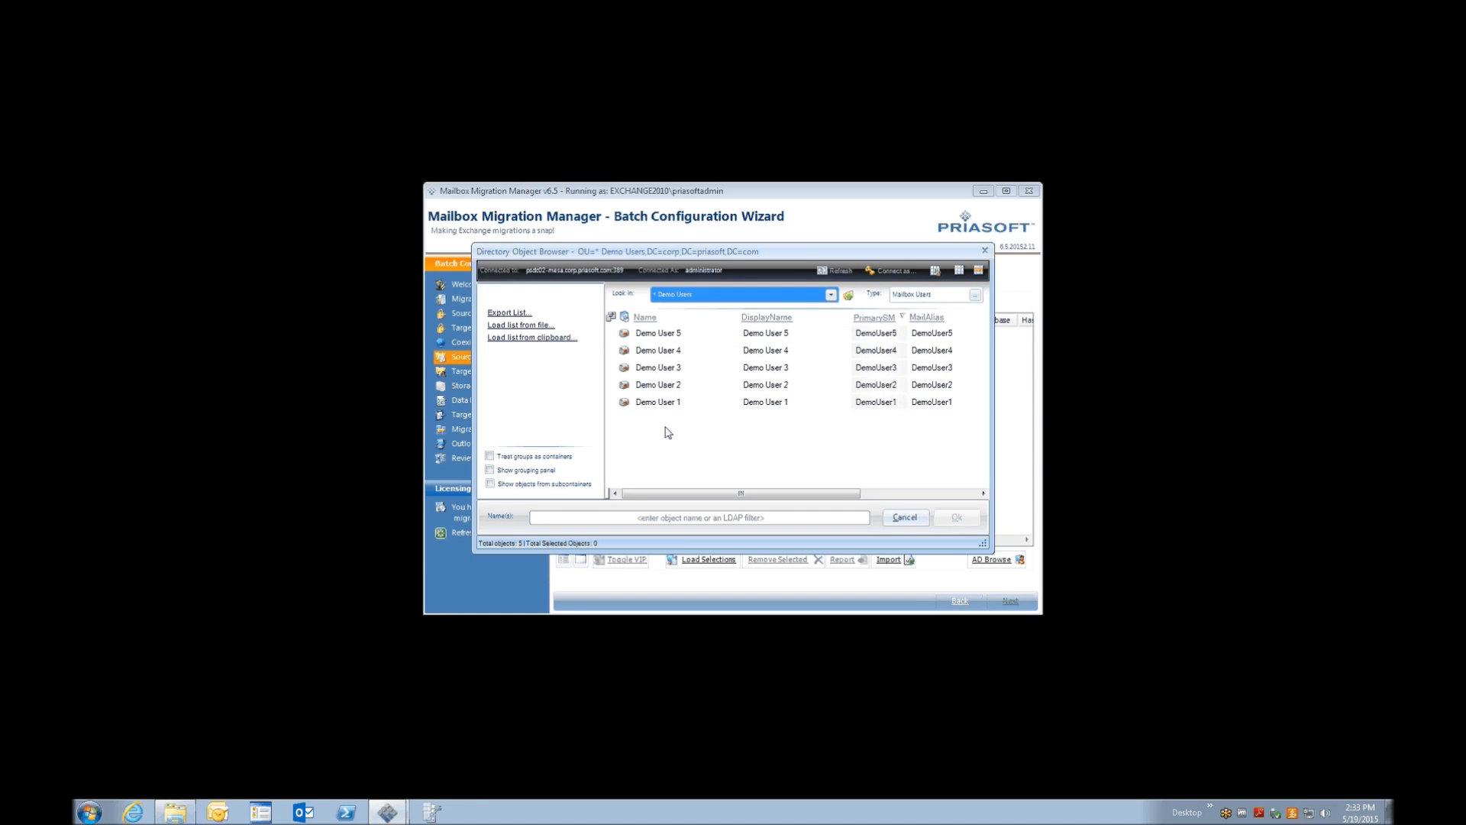
Set the directory browser's search location to DC=corp and include objects from subcontainers
{"action": "left_click", "coordinate": [831, 295]}
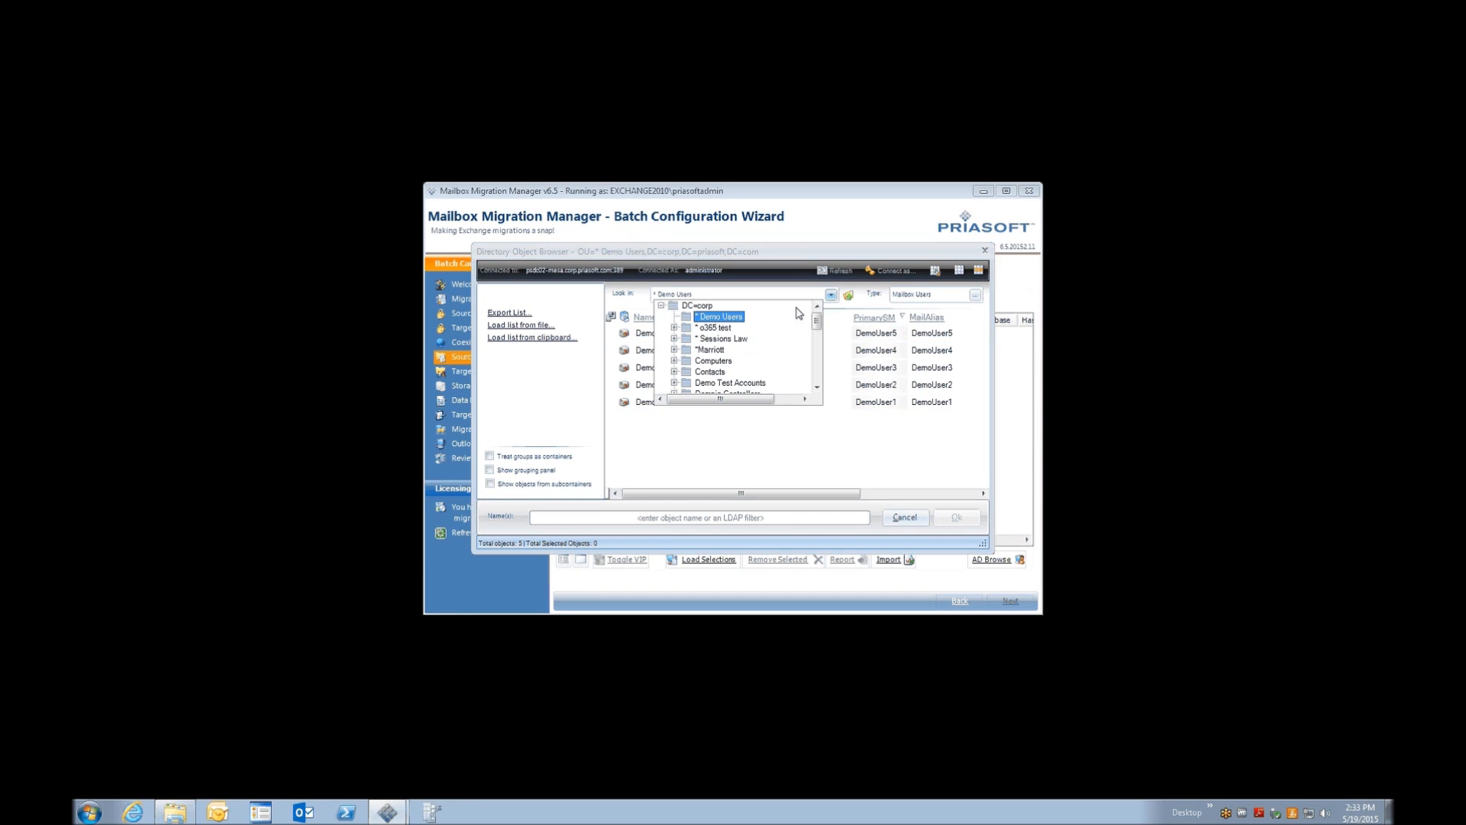
{"action": "left_click", "coordinate": [697, 306]}
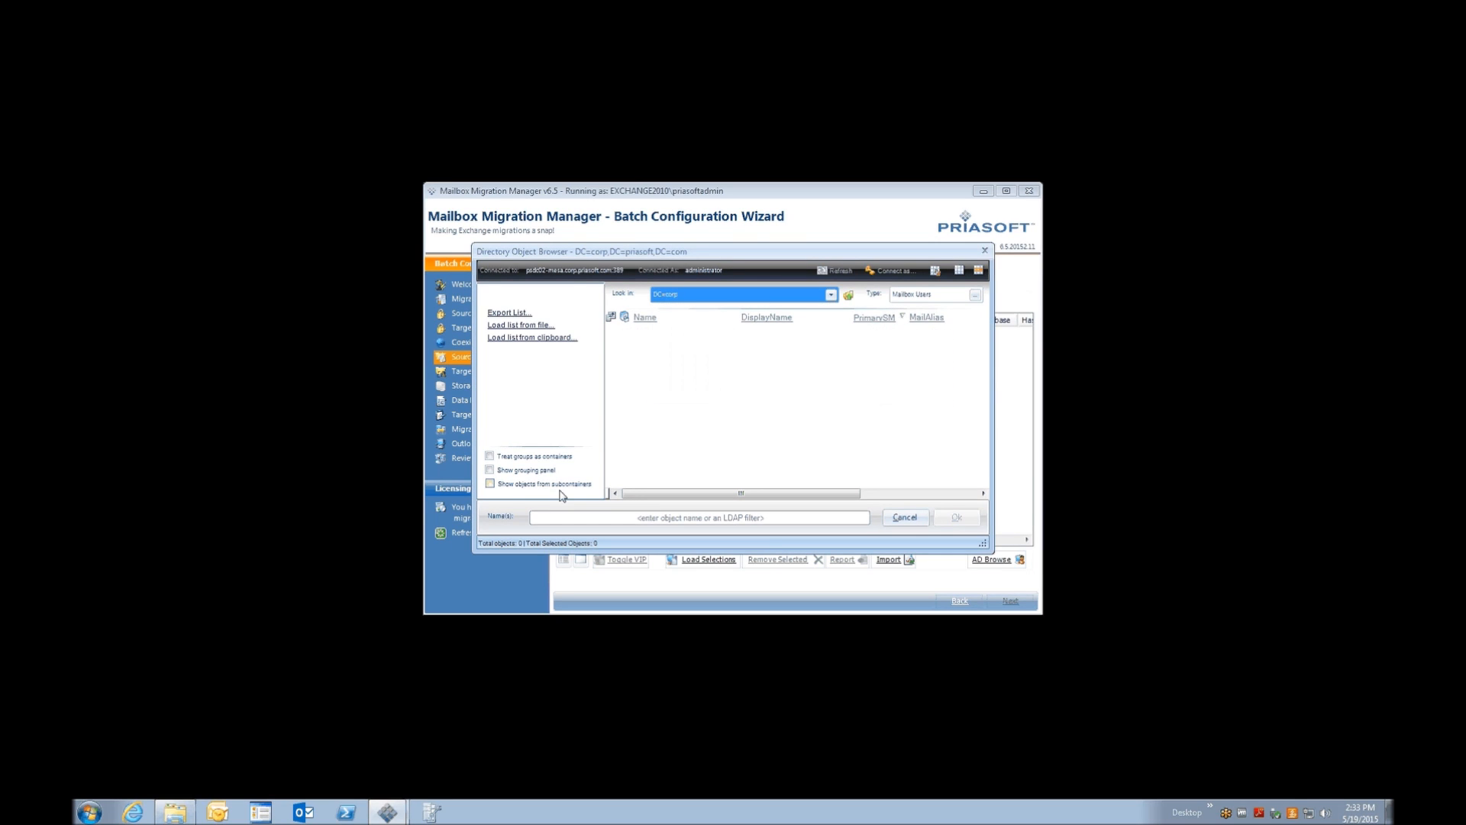
{"action": "left_click", "coordinate": [507, 484]}
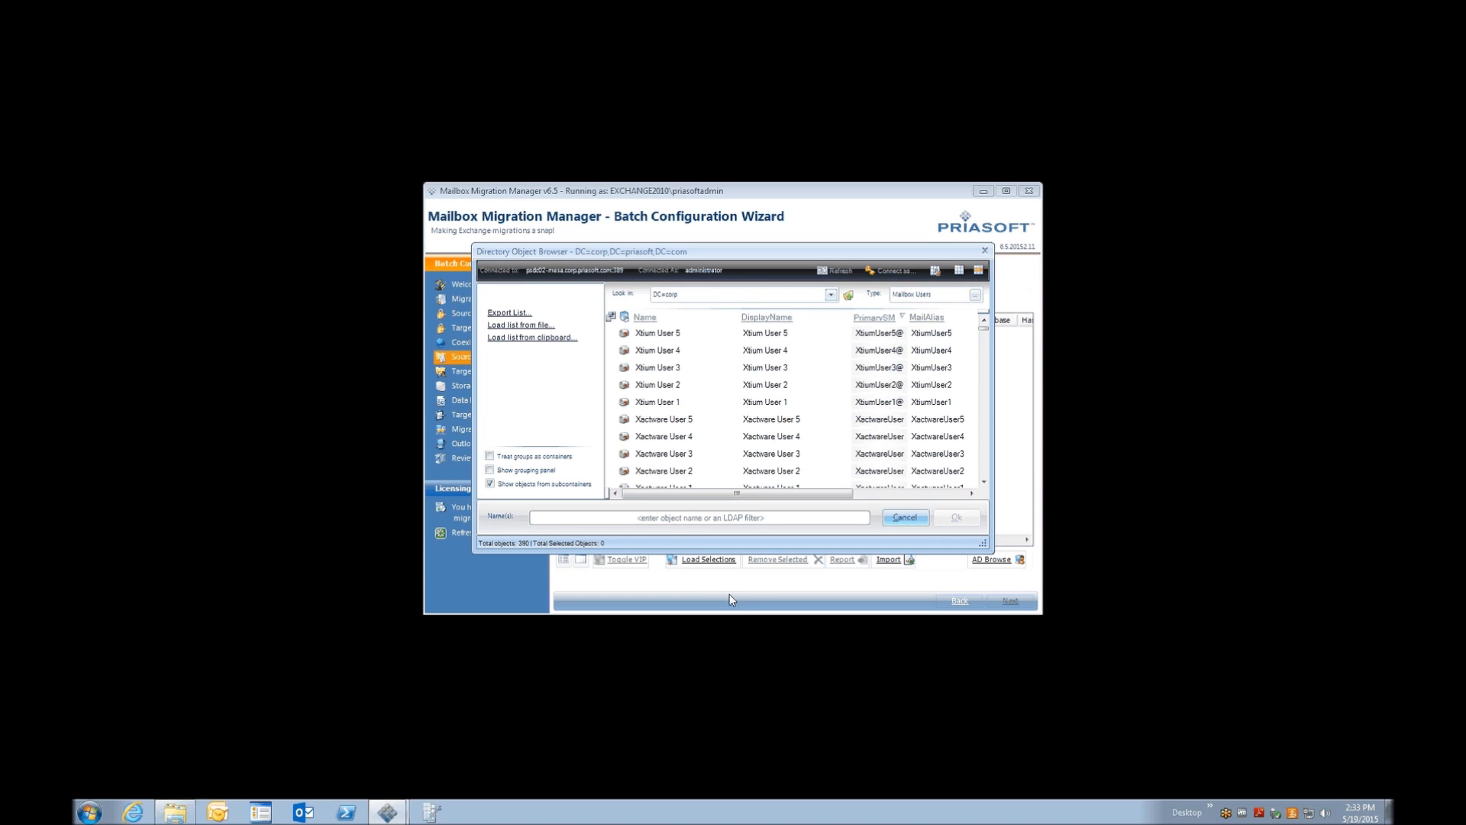
Search the directory for "demo" and add Demo User 1 through Demo User 5 as source recipients
{"action": "left_click", "coordinate": [672, 521]}
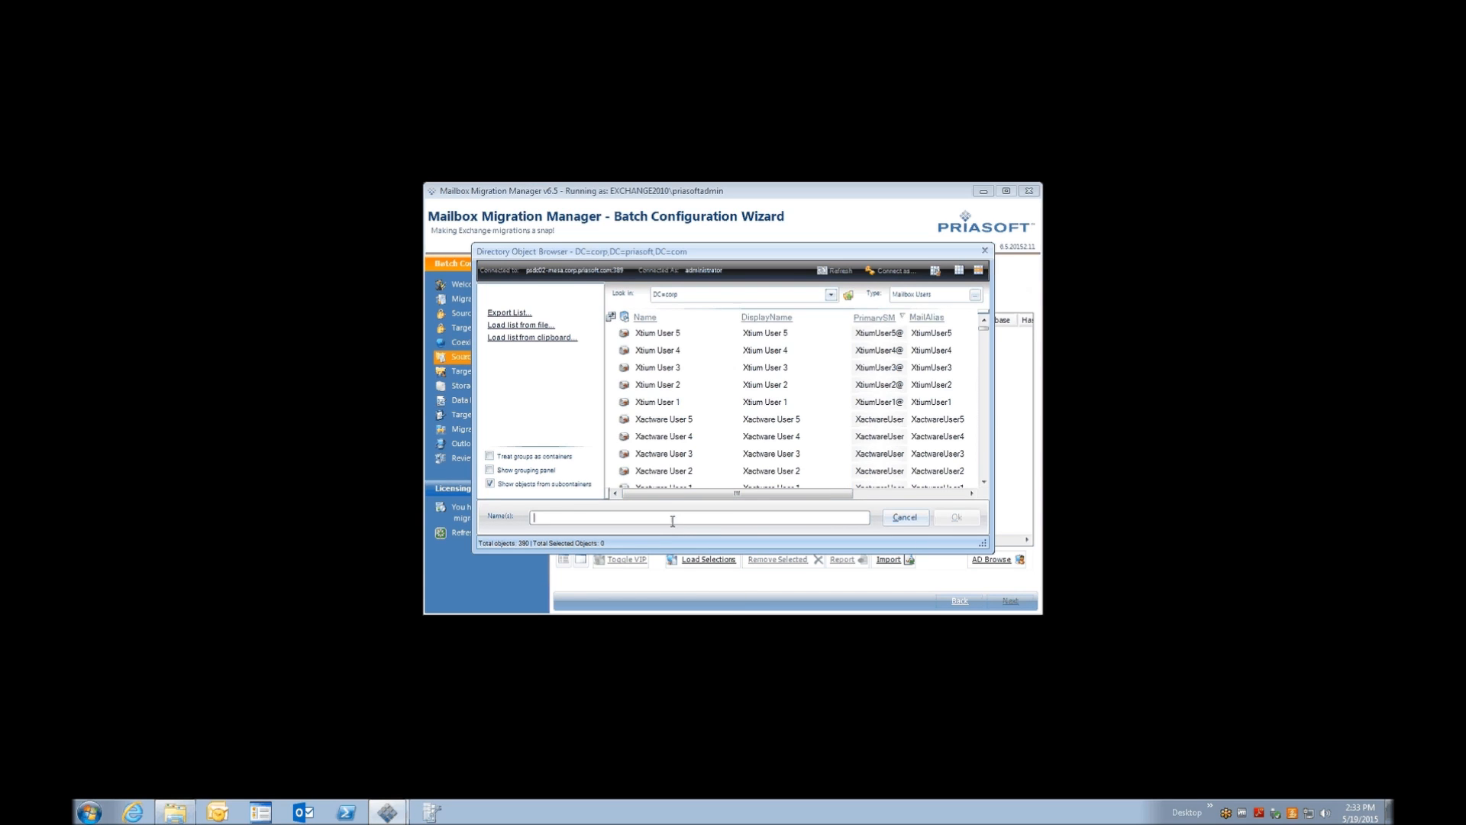
{"action": "type", "text": "demo"}
{"action": "key", "text": "Return"}
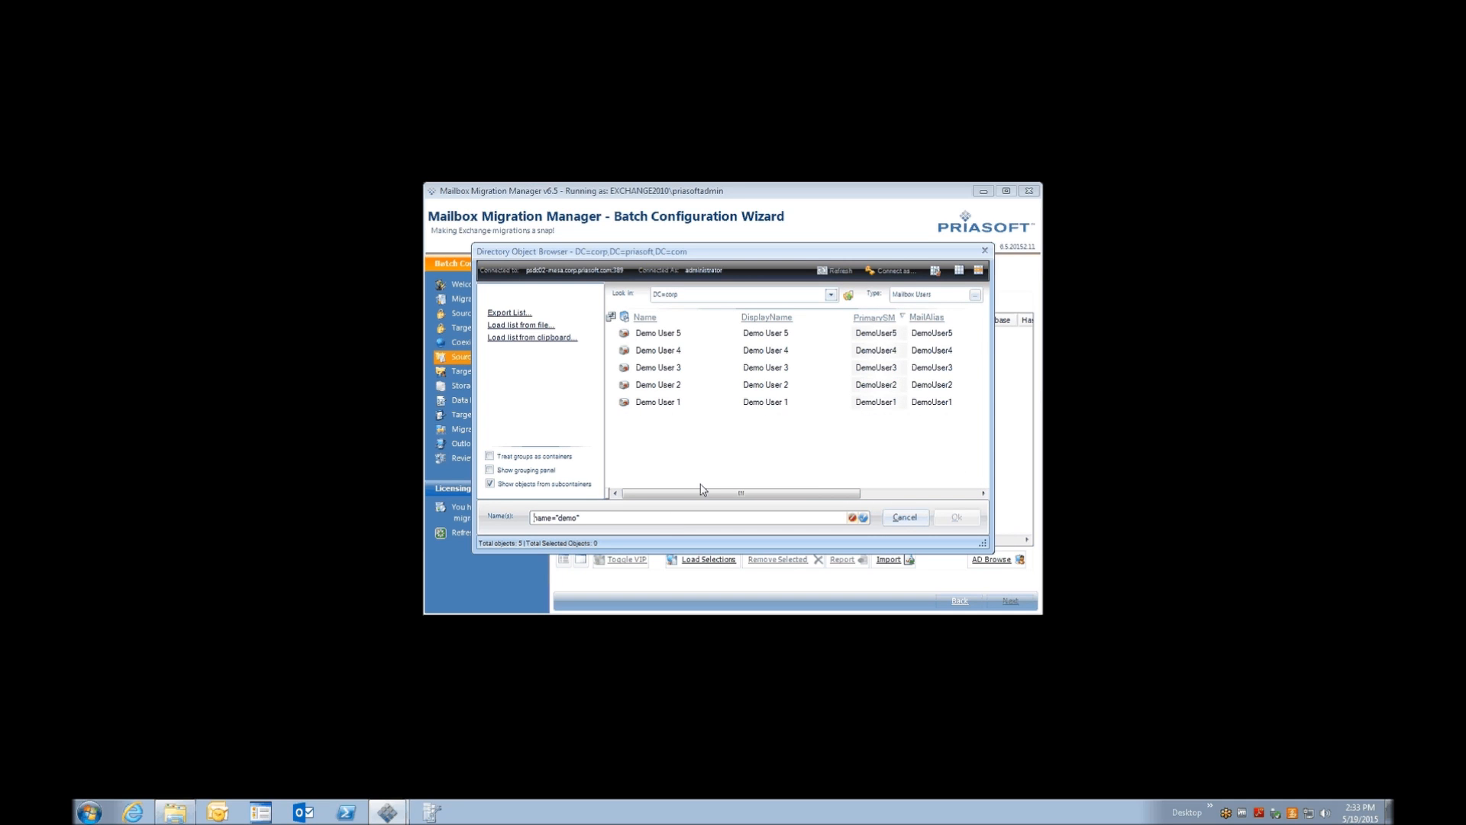
{"action": "left_click", "coordinate": [678, 334]}
{"action": "left_click", "coordinate": [676, 404], "text": "shift"}
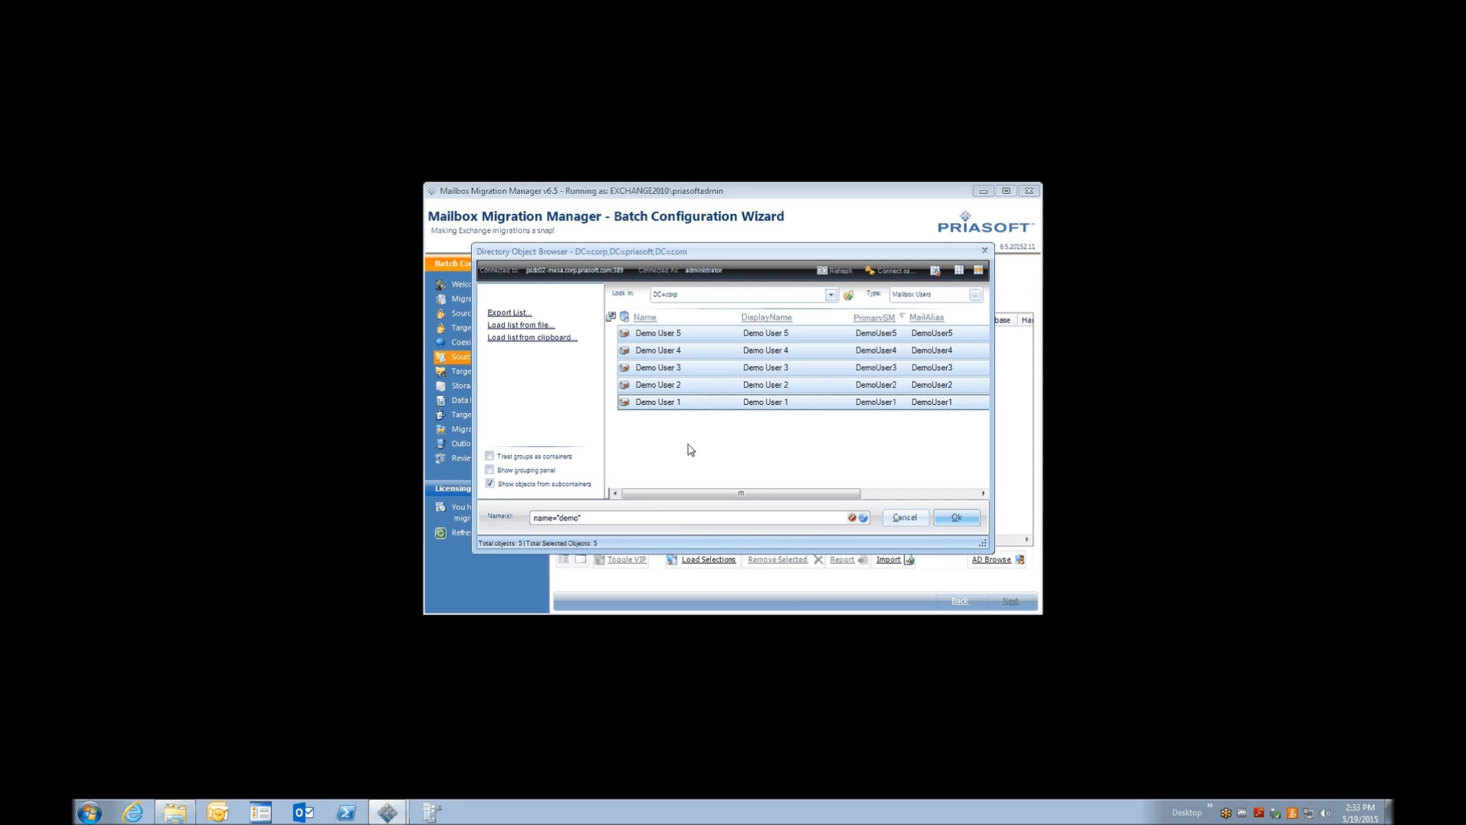
{"action": "left_click", "coordinate": [956, 517]}
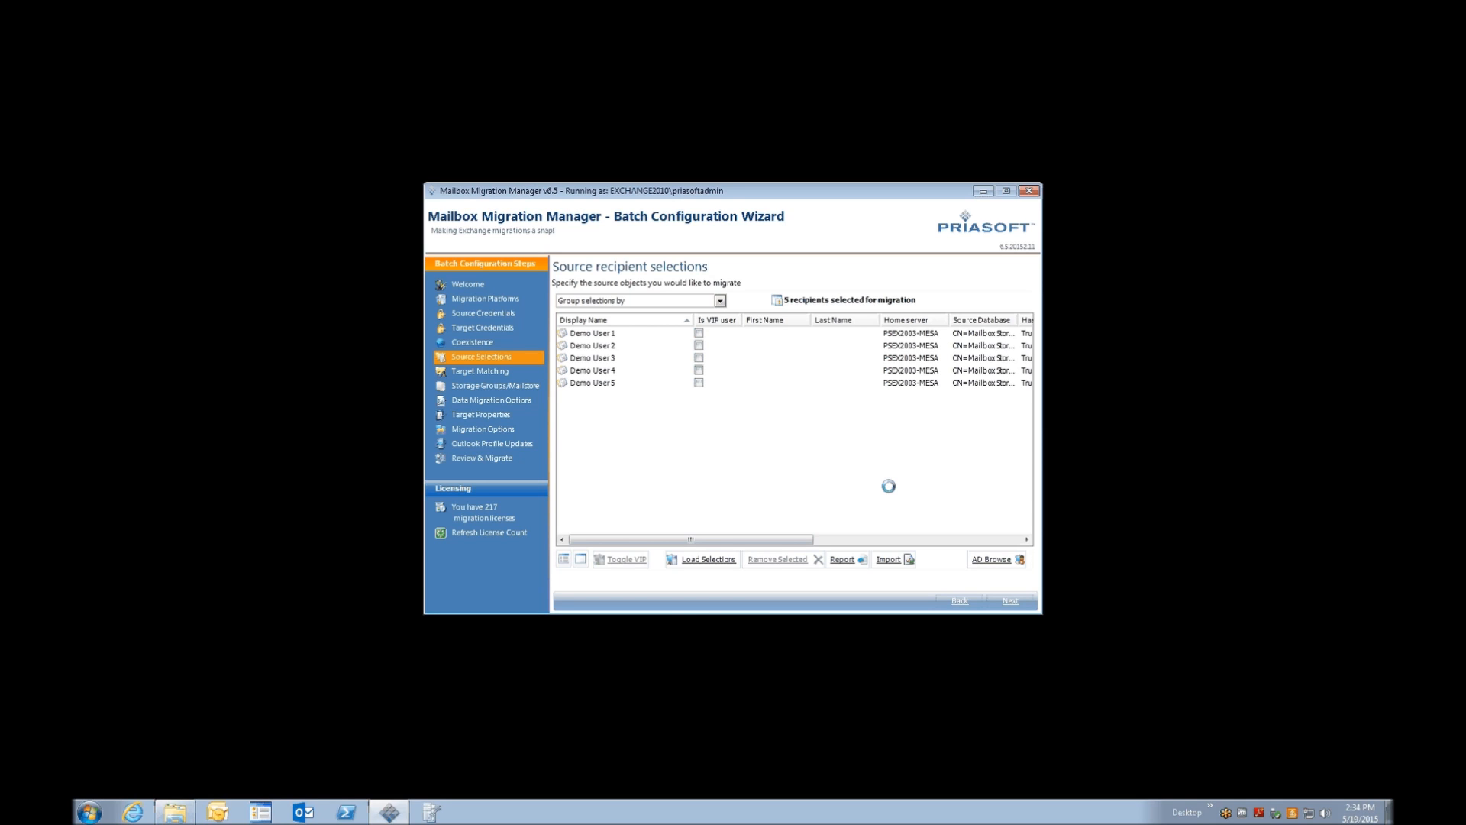
Mark Demo User 1 and Demo User 2 as VIP users and continue to target matching
{"action": "left_click", "coordinate": [620, 337]}
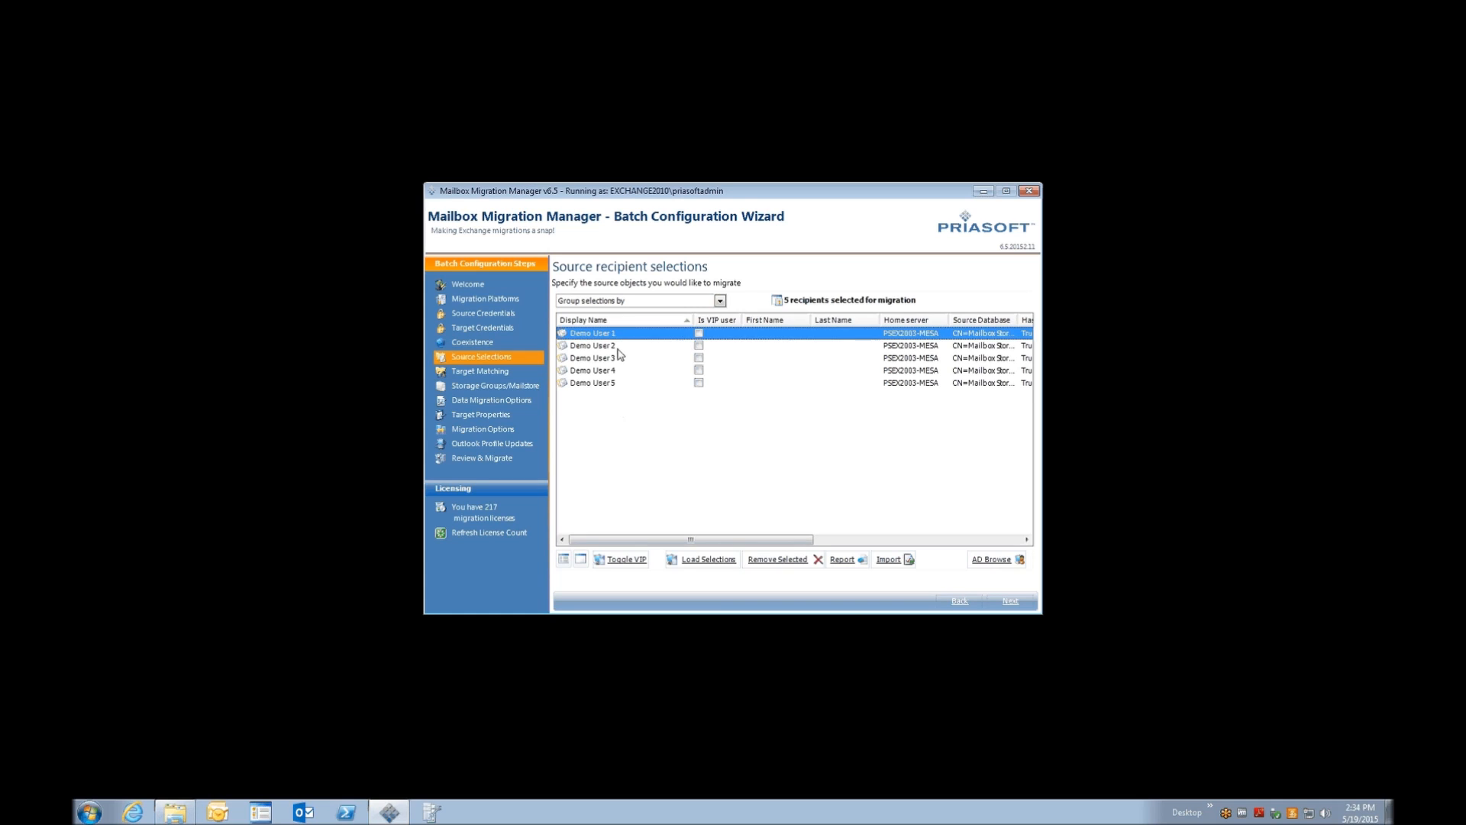
{"action": "left_click", "coordinate": [618, 347], "text": "shift"}
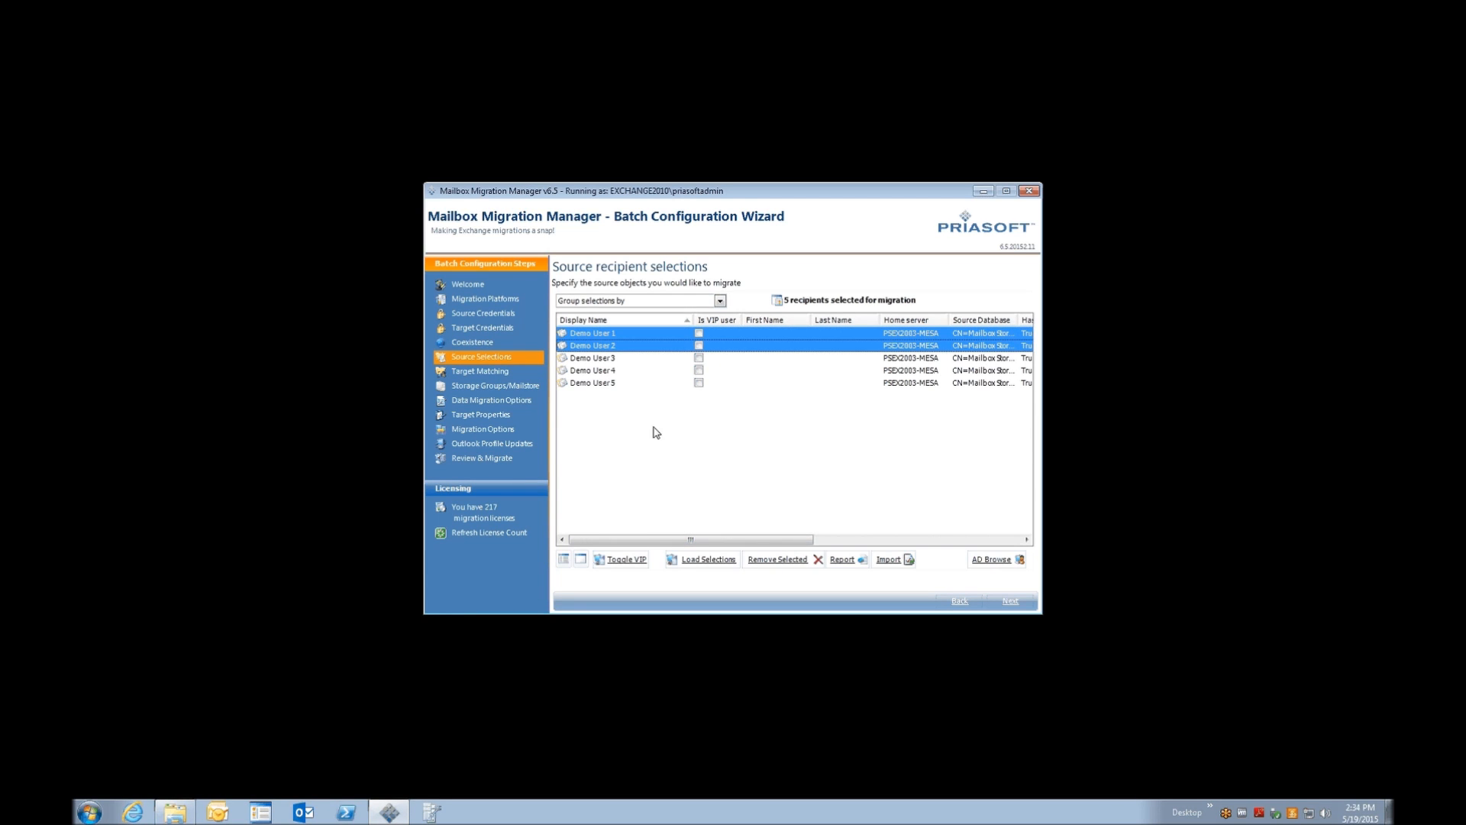
{"action": "left_click", "coordinate": [622, 559]}
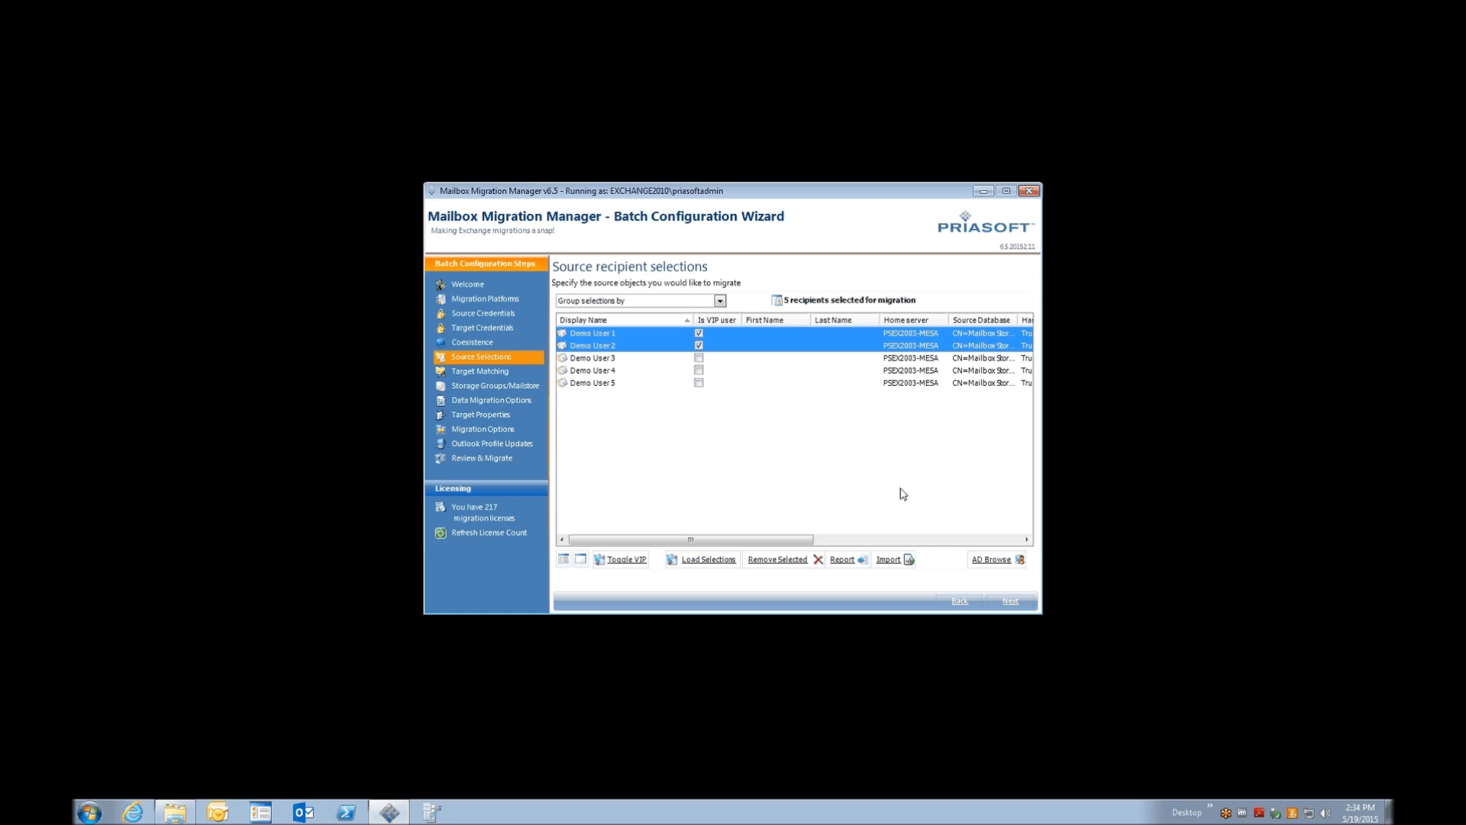
{"action": "left_click", "coordinate": [1011, 602]}
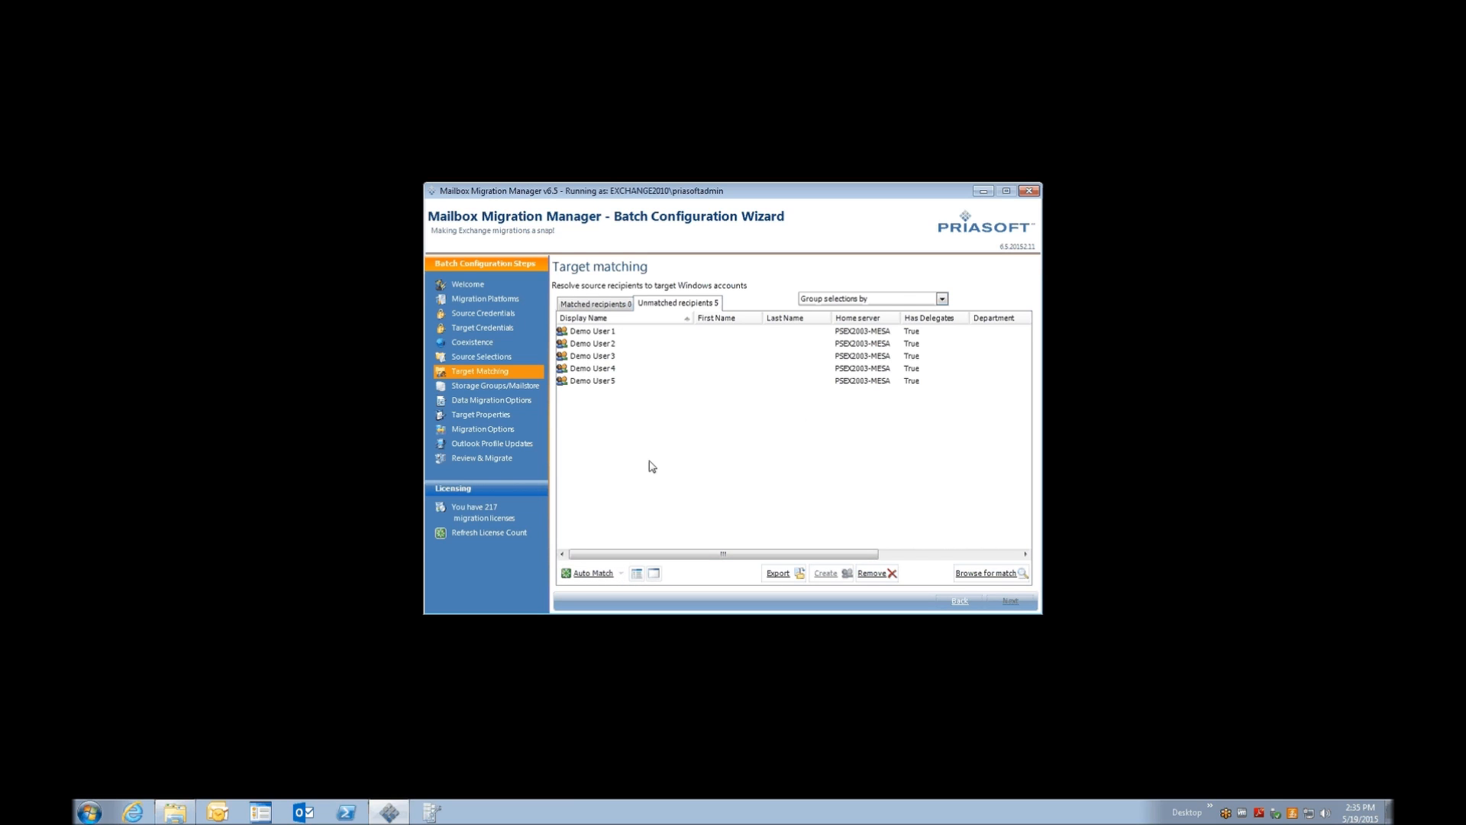
Try to auto-match the recipients, and create target accounts for all five unmatched demo users in the Demo Target container
{"action": "left_click", "coordinate": [594, 572]}
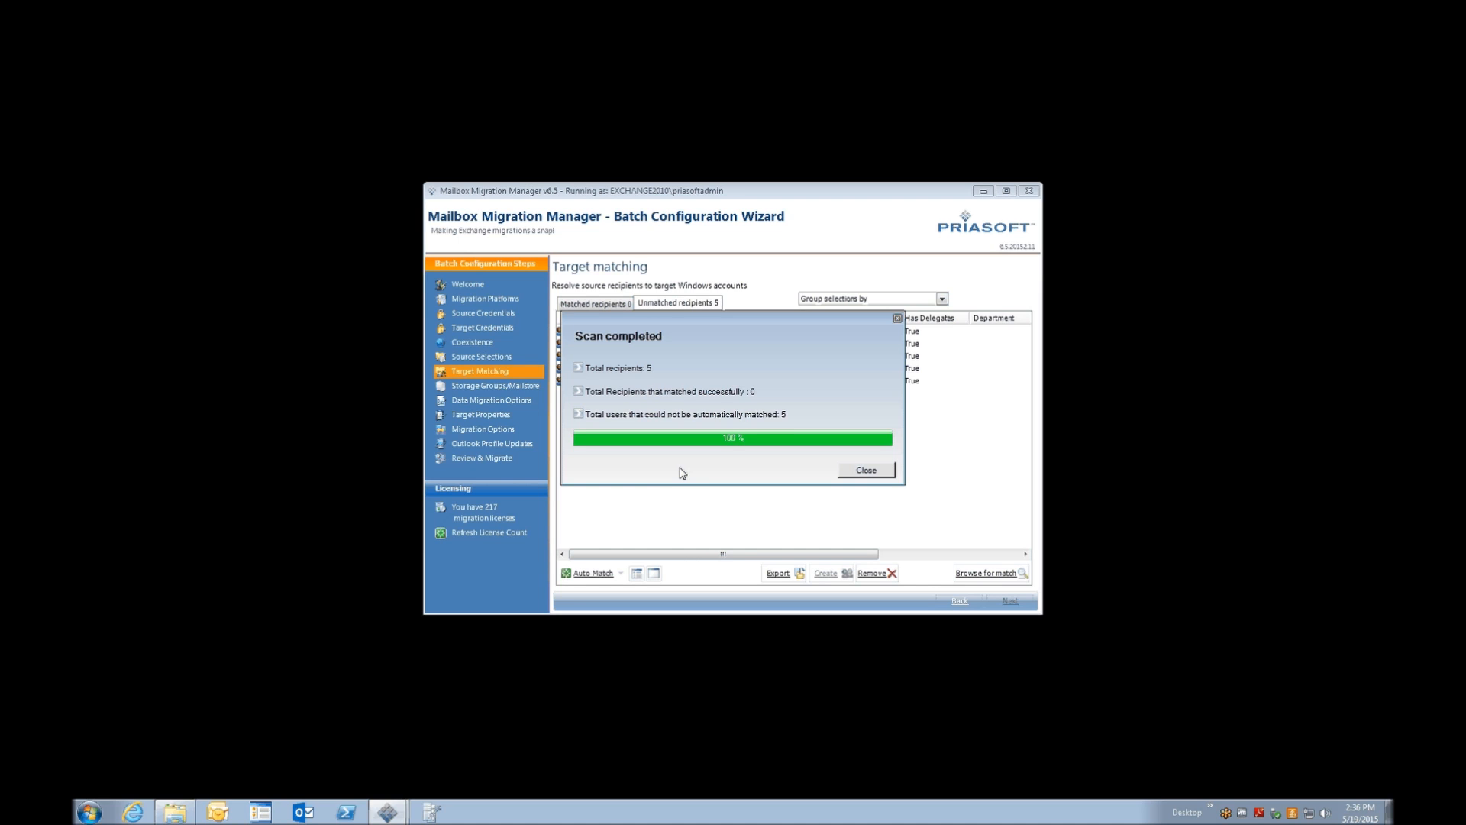
{"action": "left_click", "coordinate": [854, 474]}
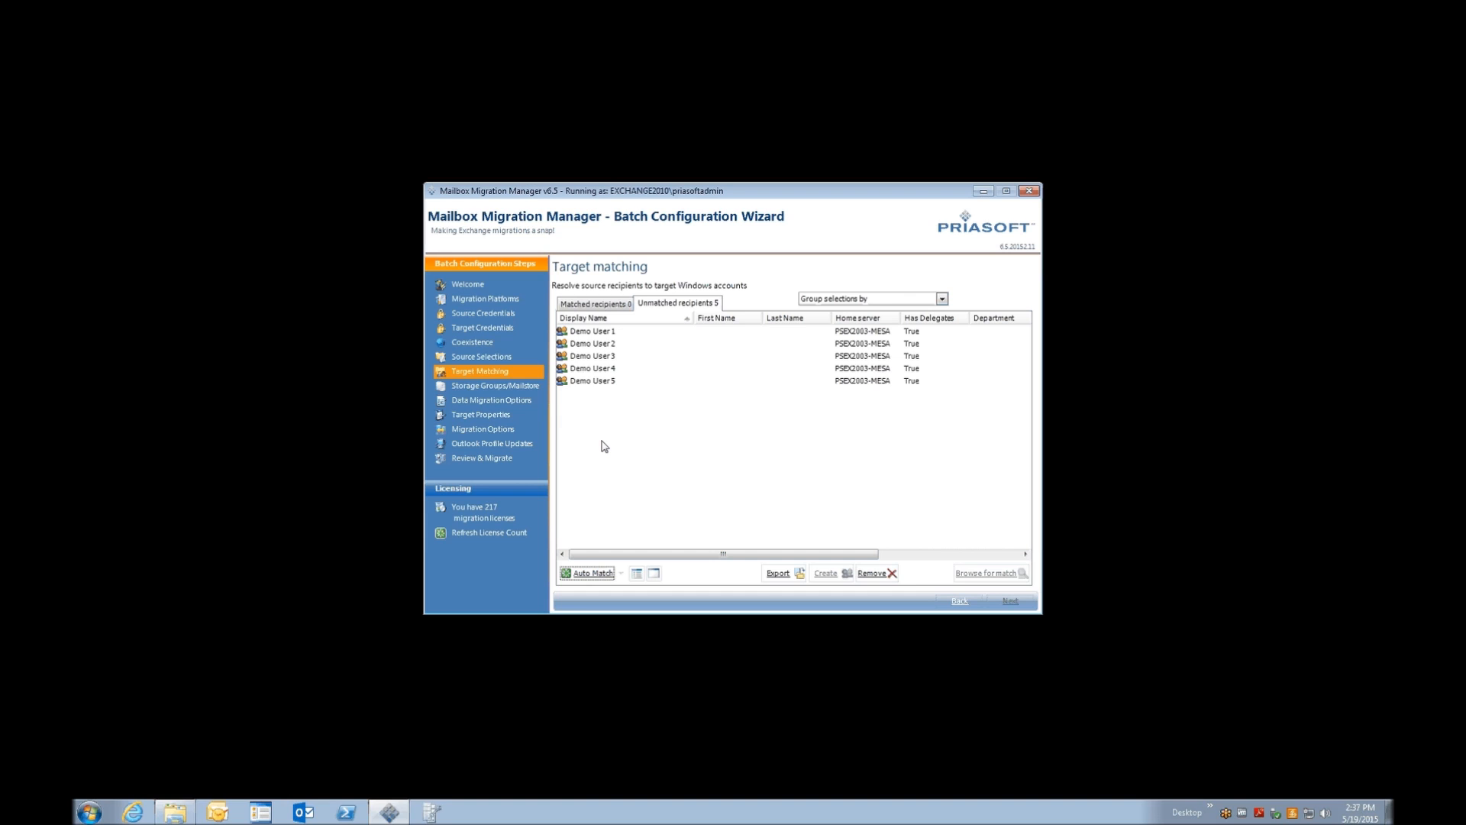
{"action": "left_click", "coordinate": [613, 332]}
{"action": "left_click", "coordinate": [611, 385], "text": "shift"}
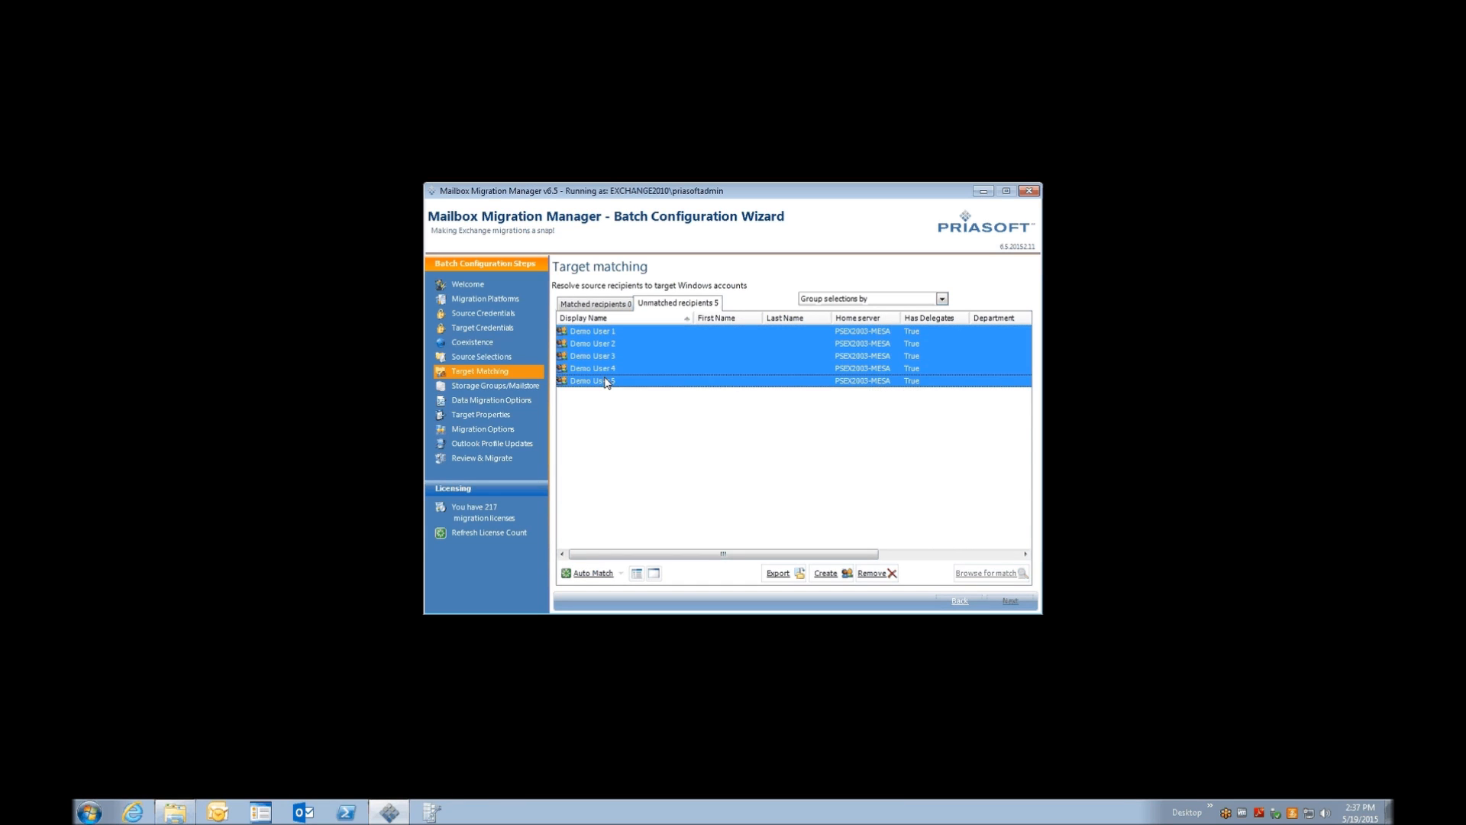
{"action": "left_click", "coordinate": [826, 573]}
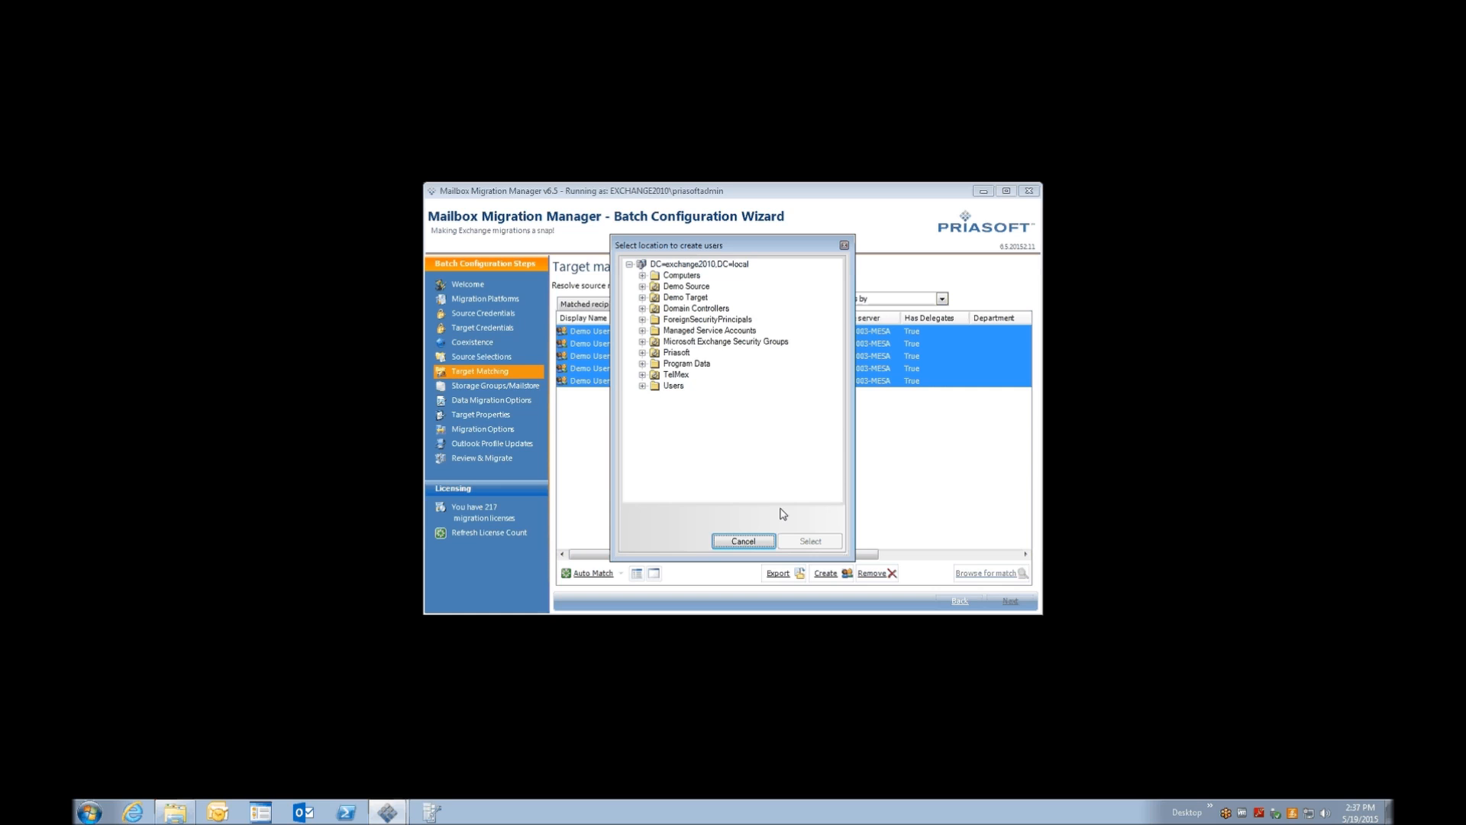
{"action": "left_click", "coordinate": [692, 298]}
{"action": "left_click", "coordinate": [811, 541]}
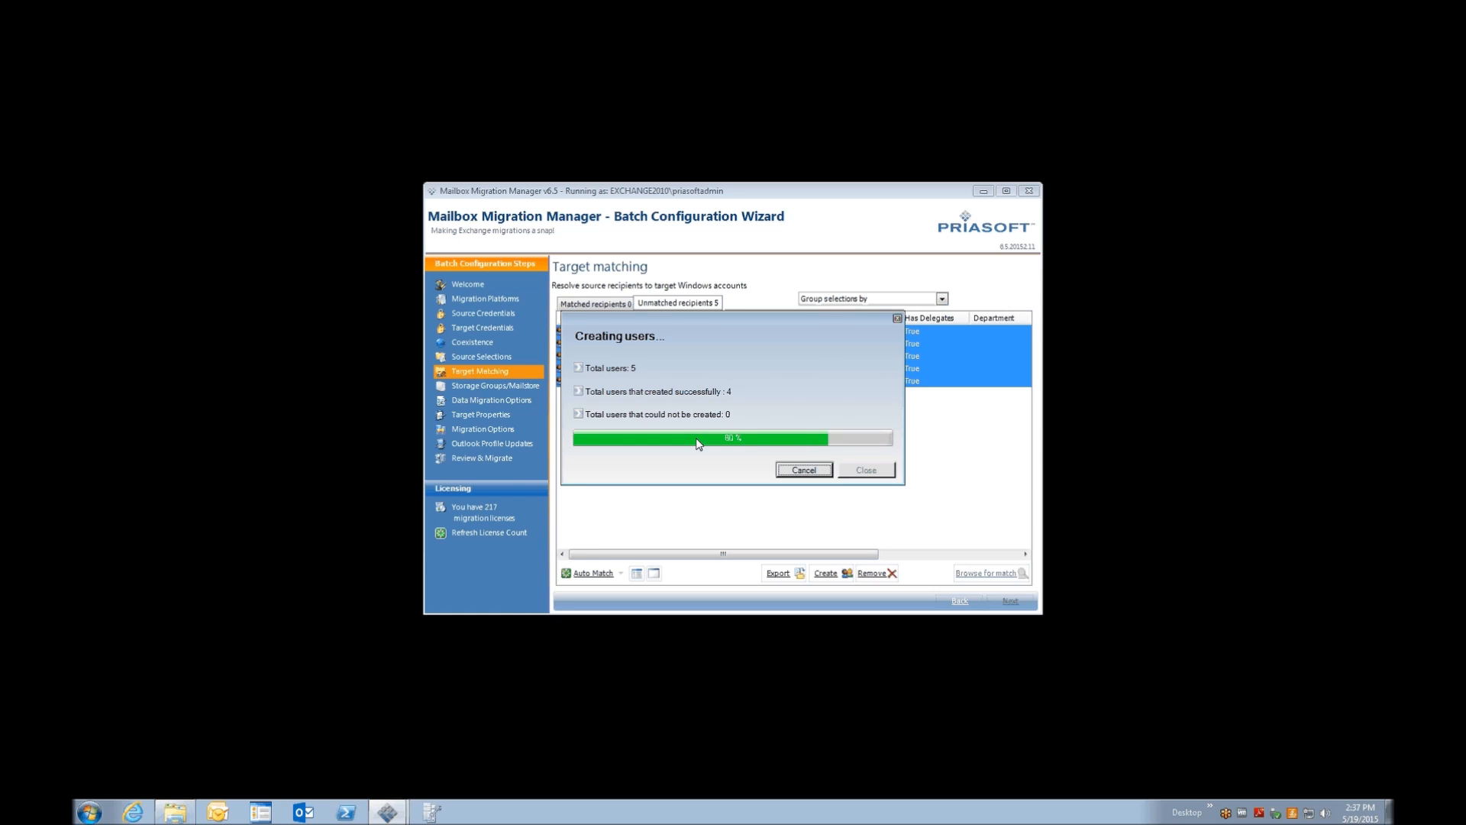
{"action": "left_click", "coordinate": [866, 471]}
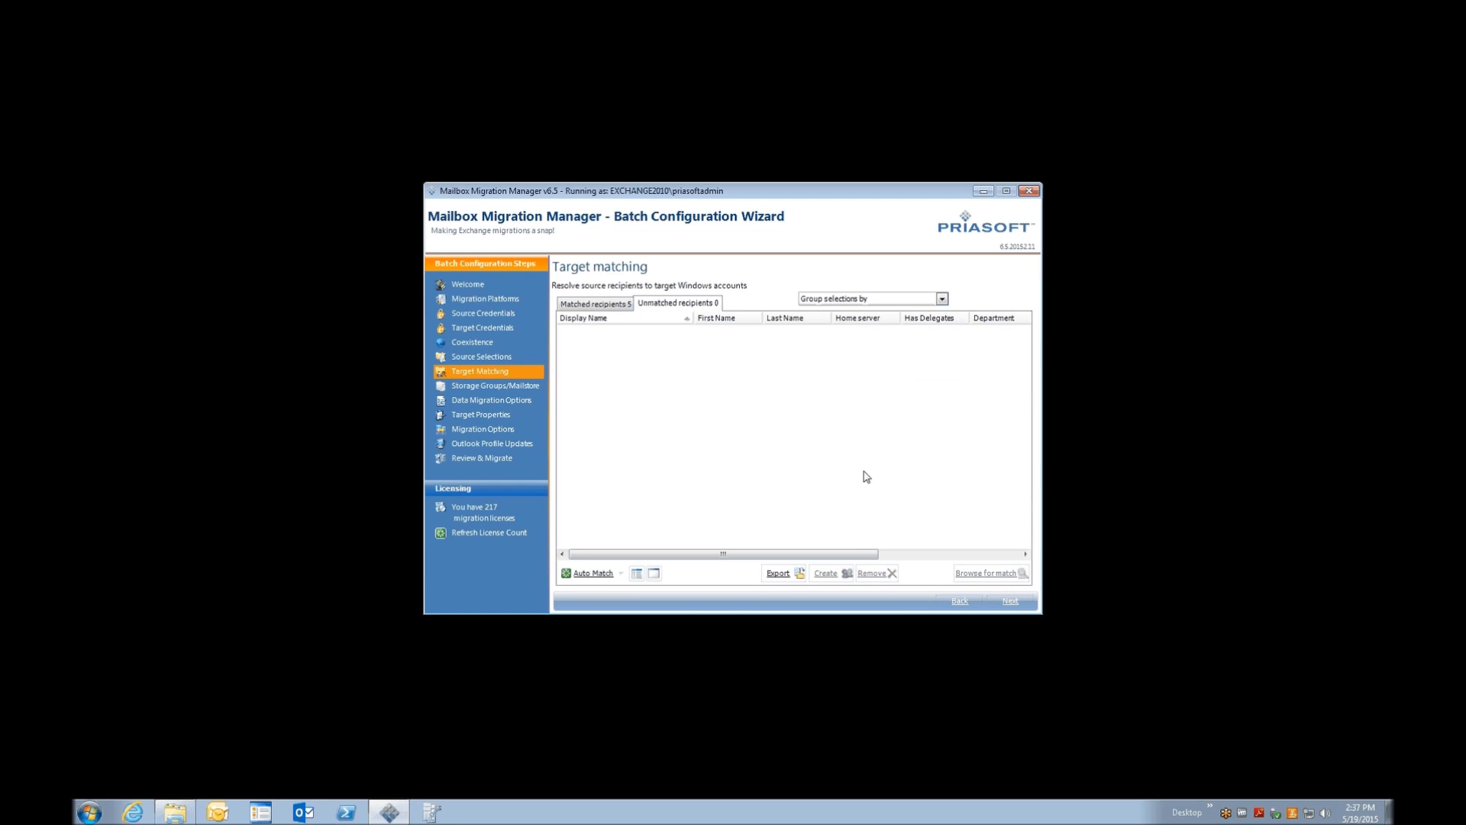
Review the matched recipients' target details, including the target container and UPN
{"action": "left_click", "coordinate": [615, 304]}
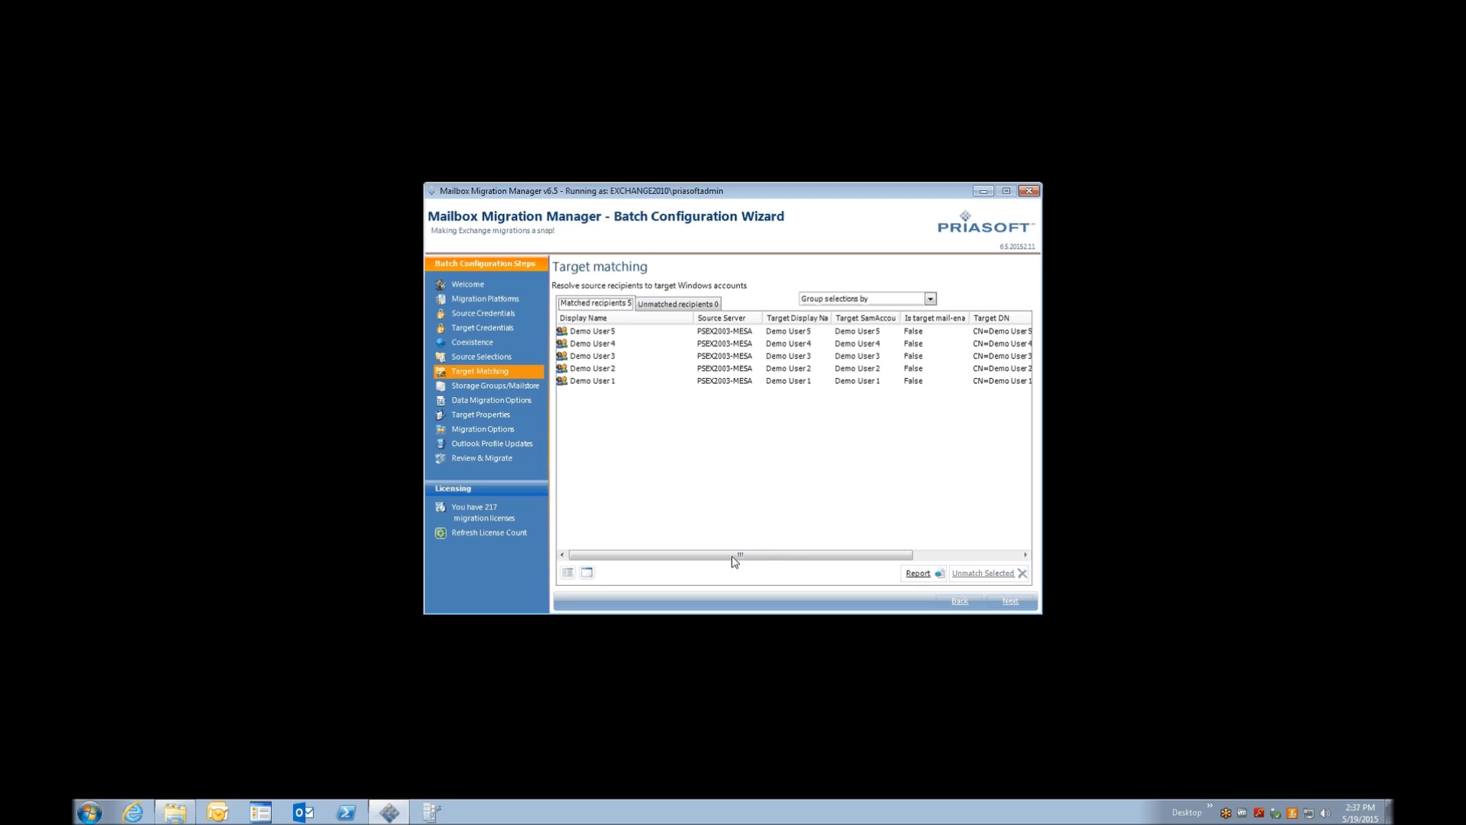
{"action": "left_click_drag", "start_coordinate": [735, 555], "coordinate": [843, 555]}
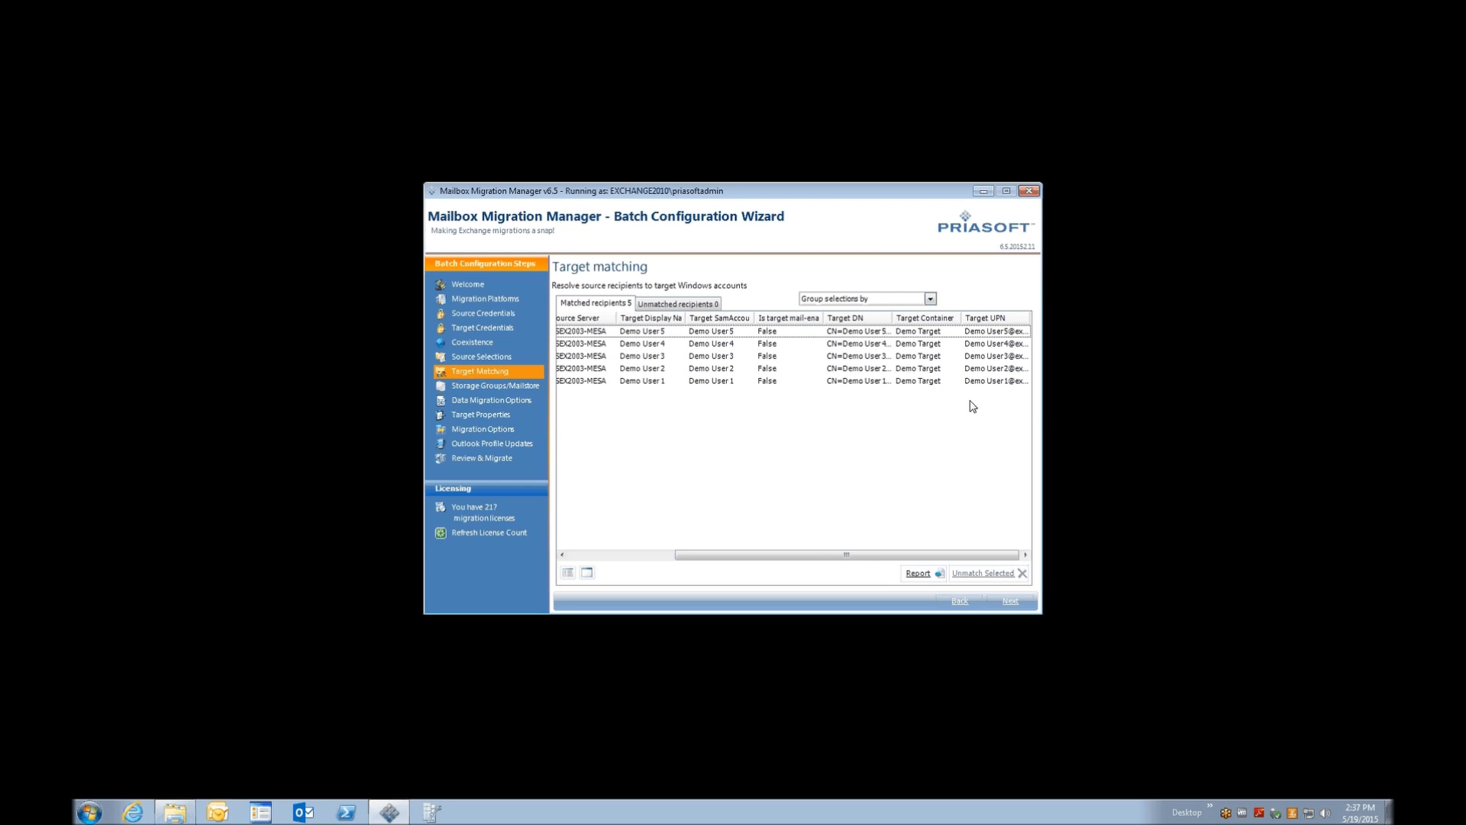
{"action": "left_click_drag", "start_coordinate": [789, 555], "coordinate": [664, 555]}
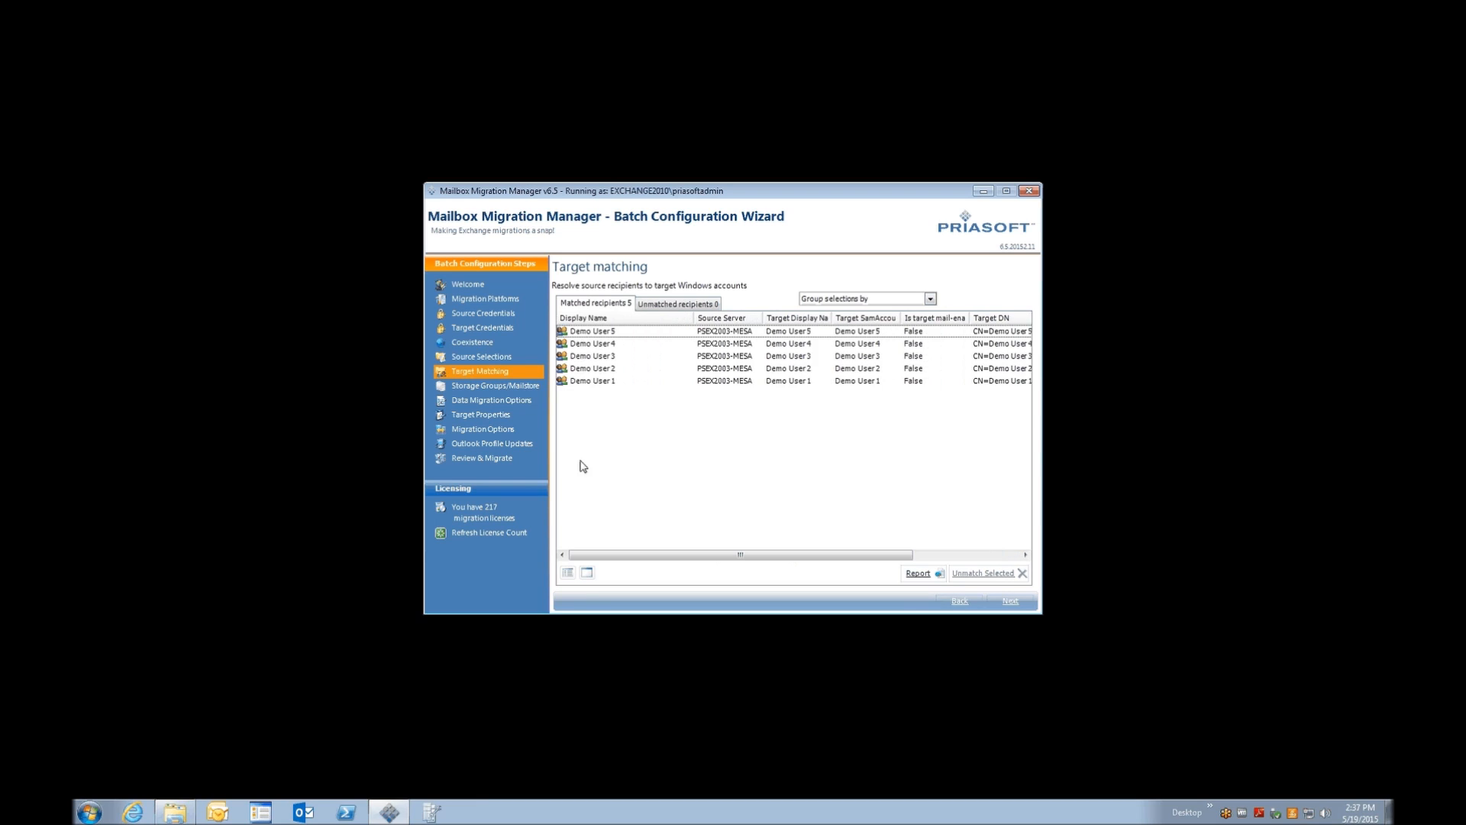
Unmatch Demo User 1 from its target account, auto-match it again, and show the matched recipients
{"action": "left_click", "coordinate": [592, 381]}
{"action": "left_click", "coordinate": [984, 573]}
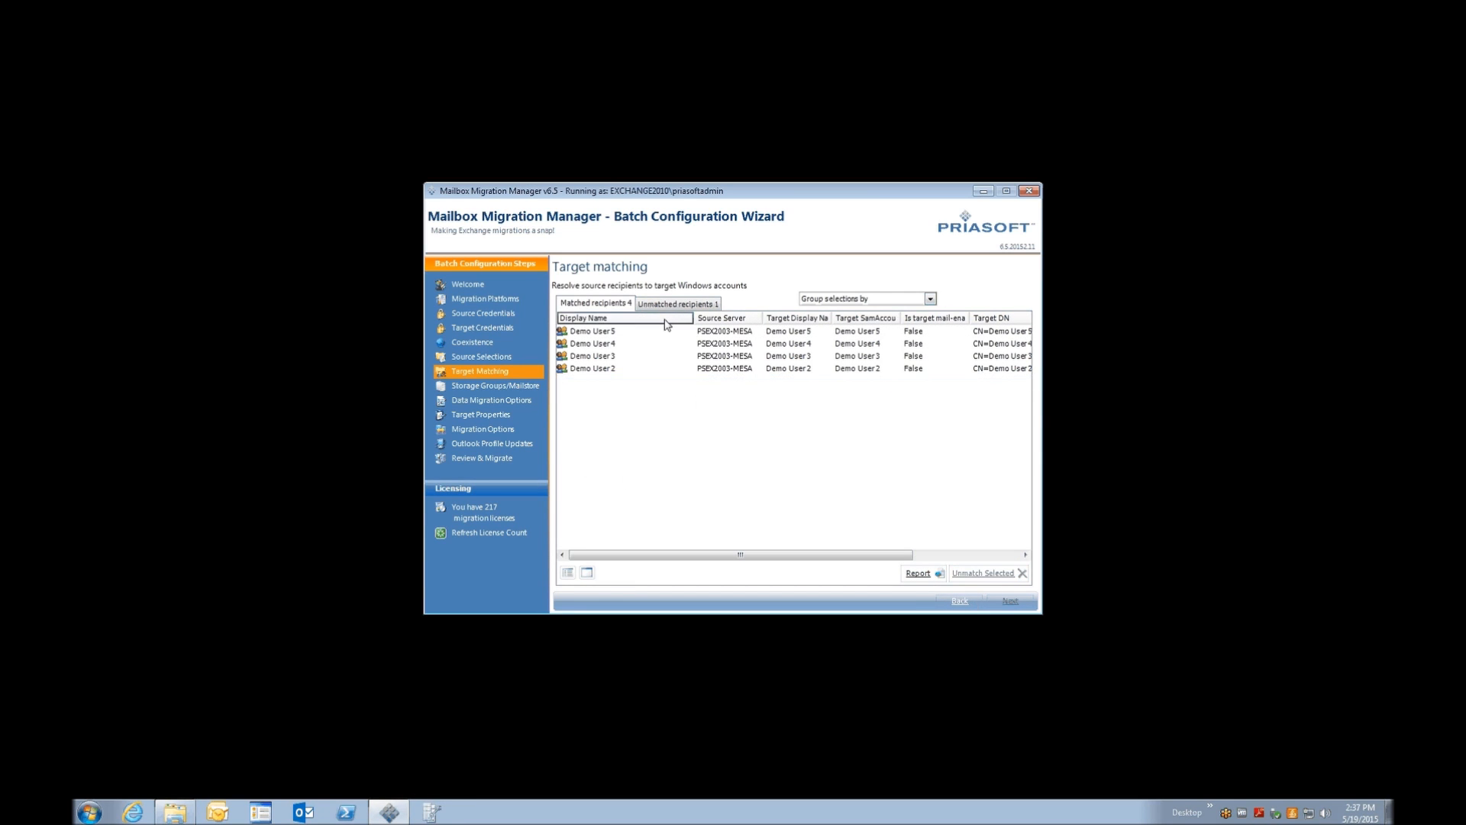
{"action": "left_click", "coordinate": [677, 303]}
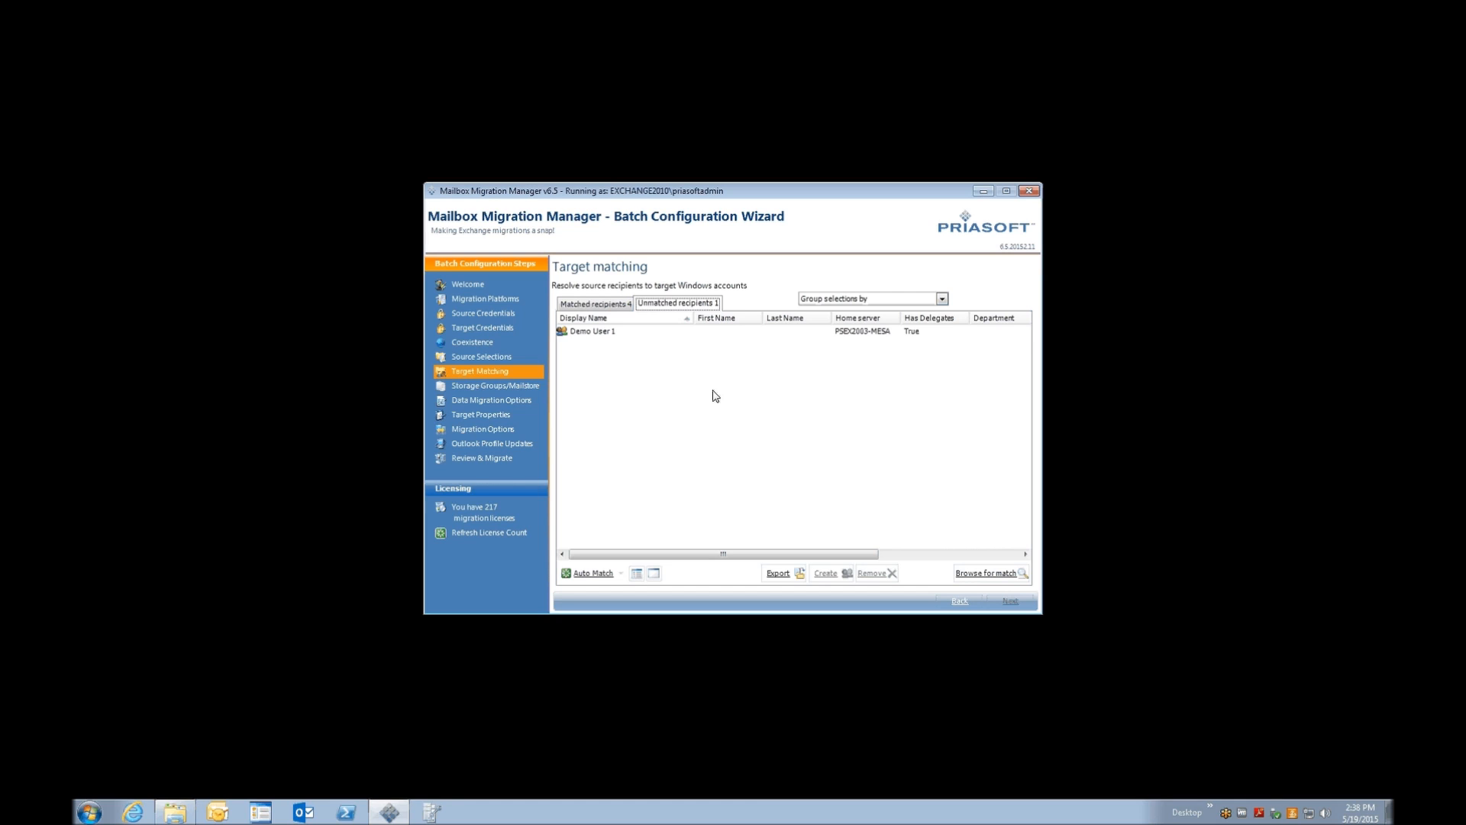
{"action": "left_click", "coordinate": [607, 337]}
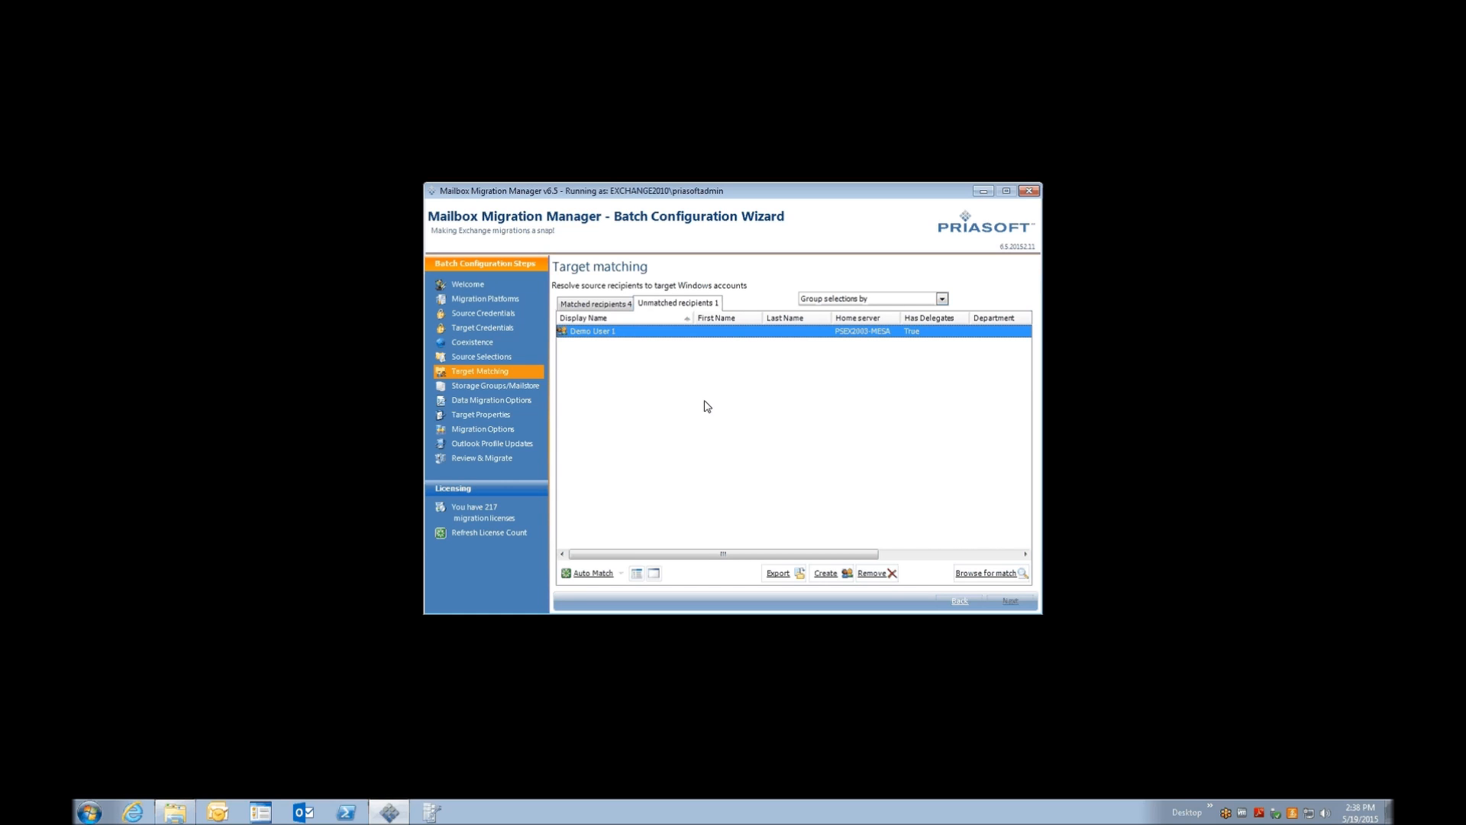
{"action": "left_click", "coordinate": [578, 574]}
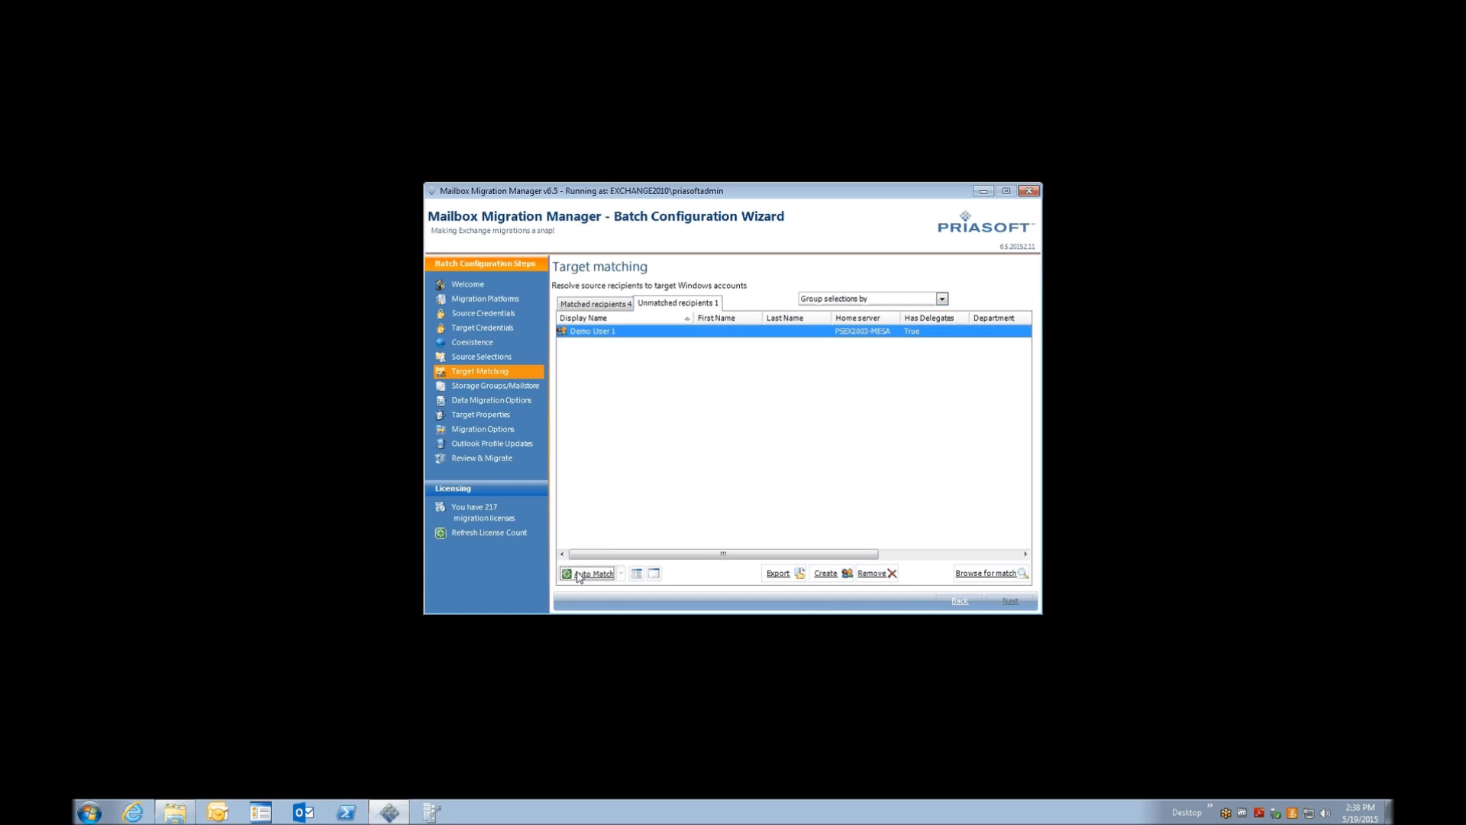
{"action": "left_click", "coordinate": [878, 478]}
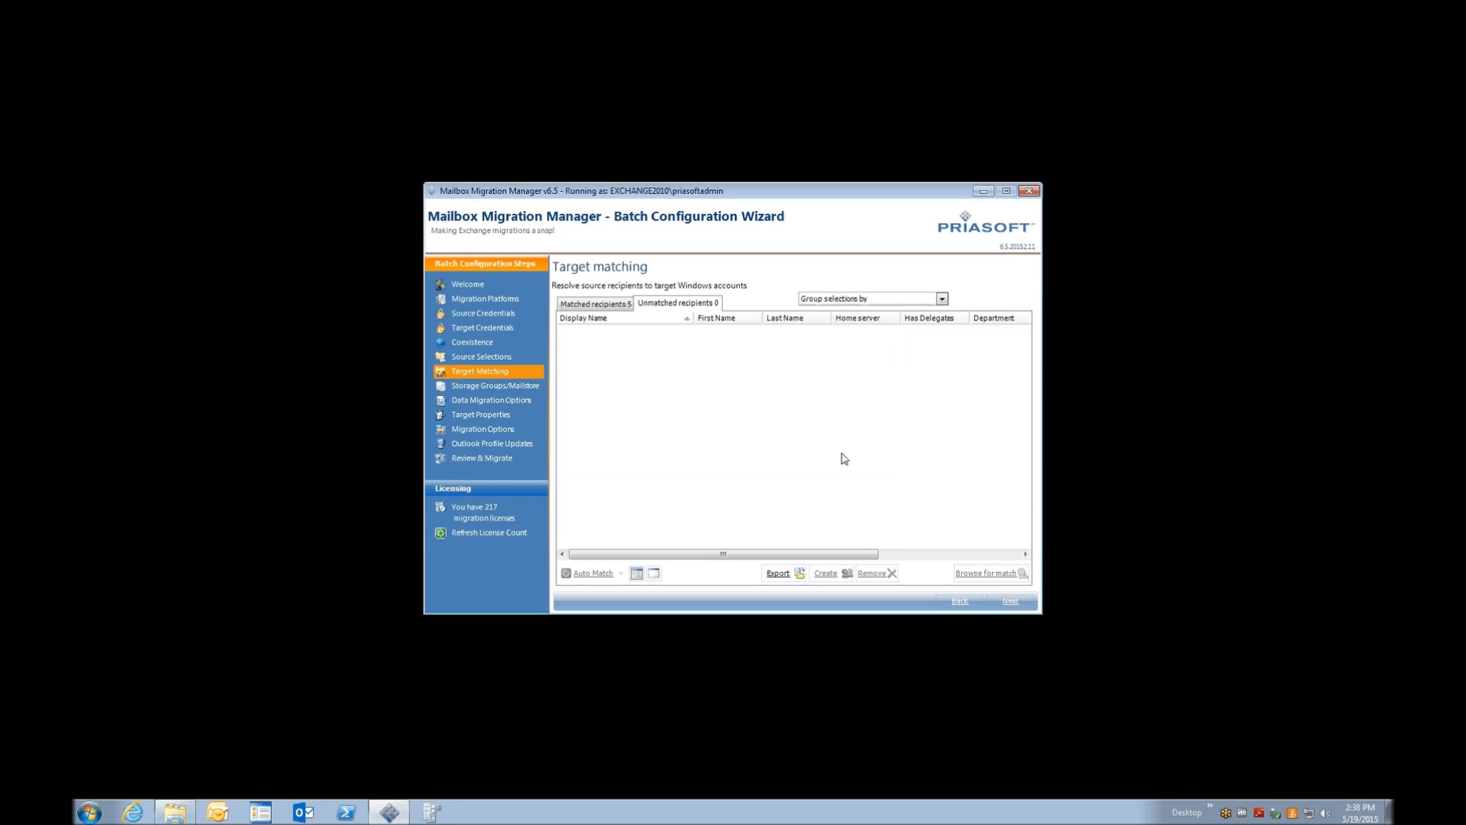
{"action": "left_click", "coordinate": [579, 304]}
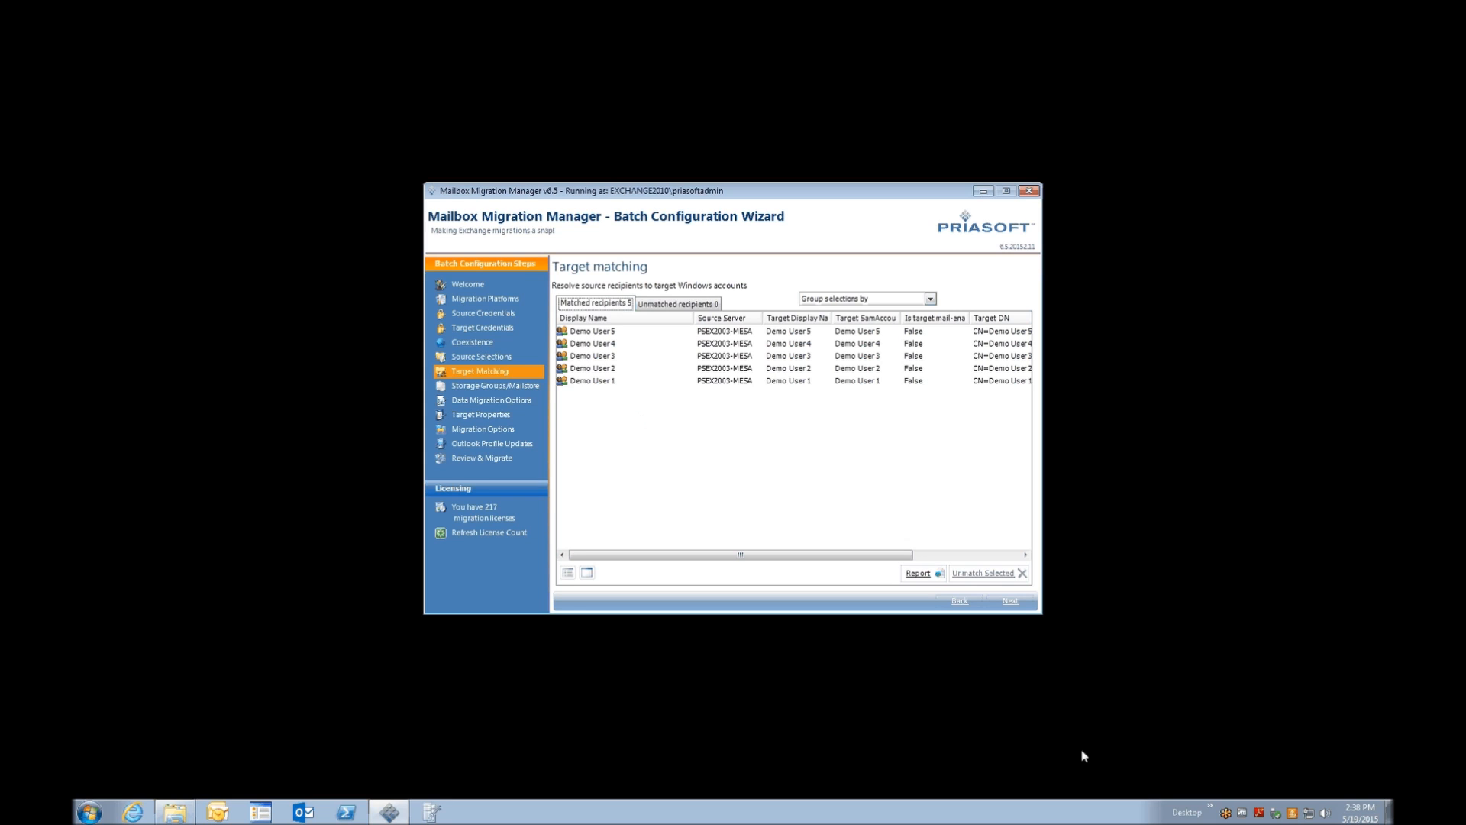
Assign all five mailboxes to target stores by automatic distribution, excluding the Very Low Limit and ExchMbx01 databases, and continue to the data options
{"action": "left_click", "coordinate": [1020, 599]}
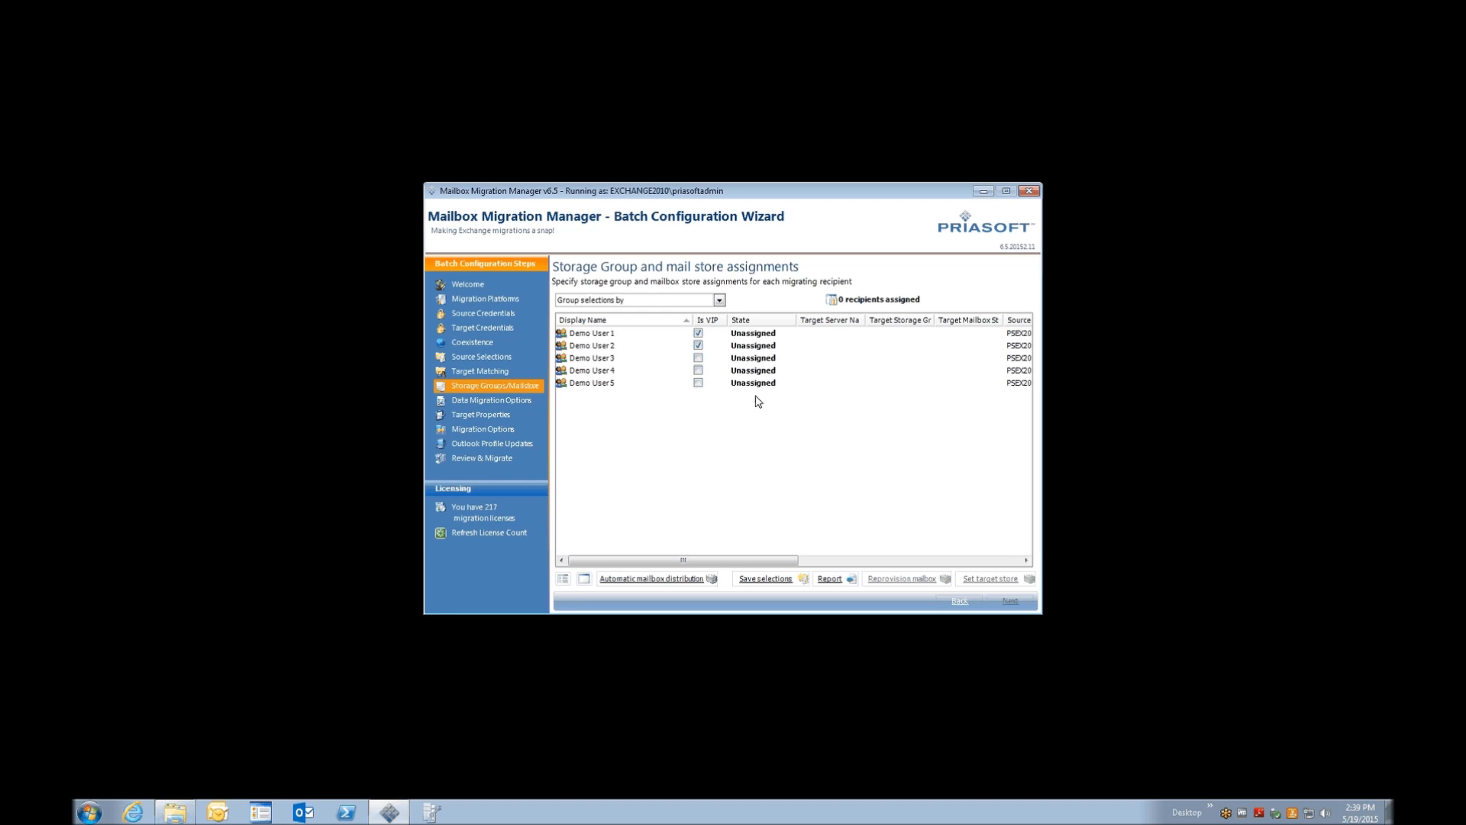
{"action": "left_click", "coordinate": [611, 336]}
{"action": "left_click", "coordinate": [607, 383], "text": "shift"}
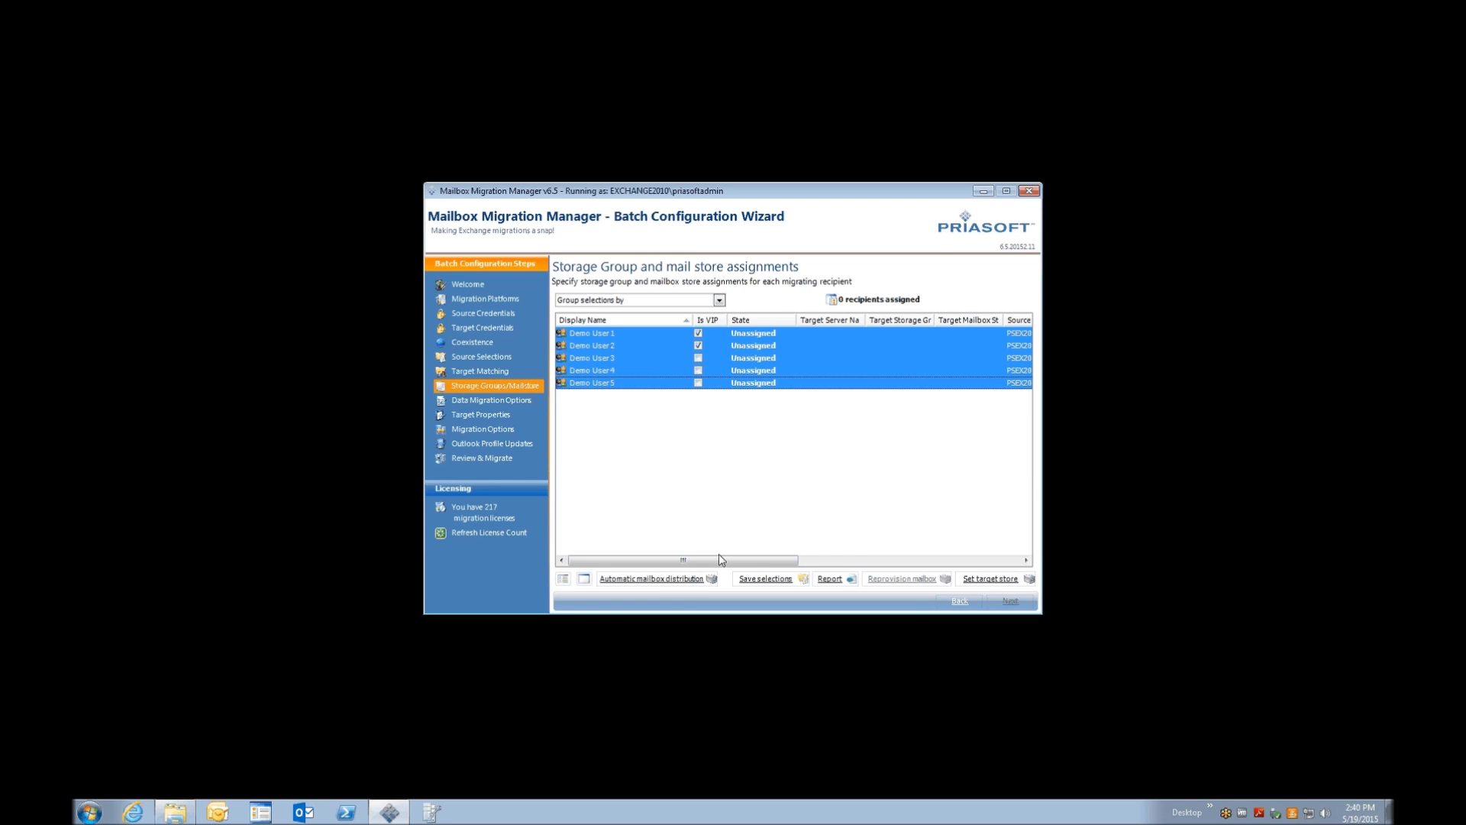
{"action": "left_click", "coordinate": [672, 578]}
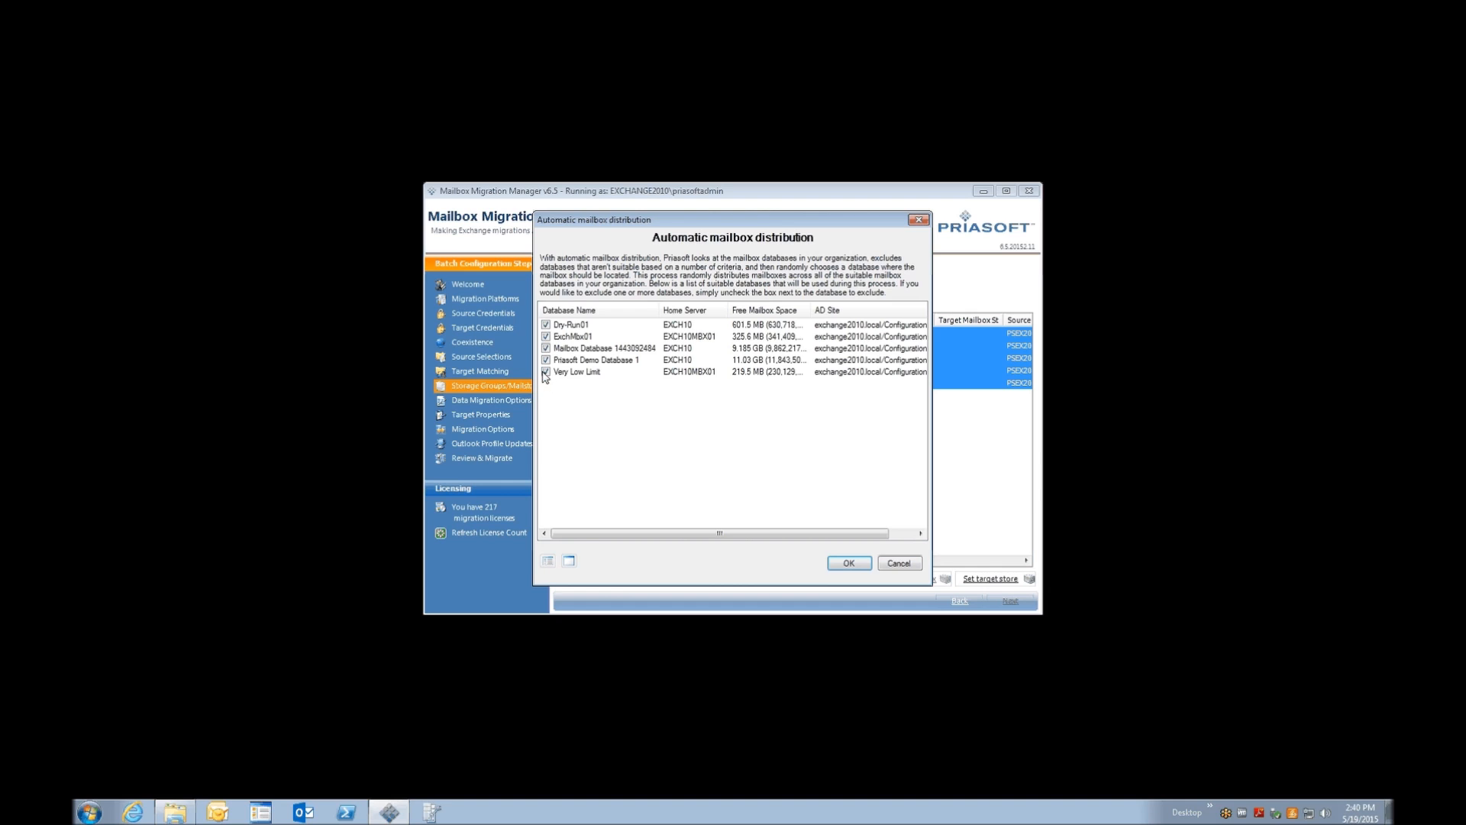
{"action": "left_click", "coordinate": [687, 310]}
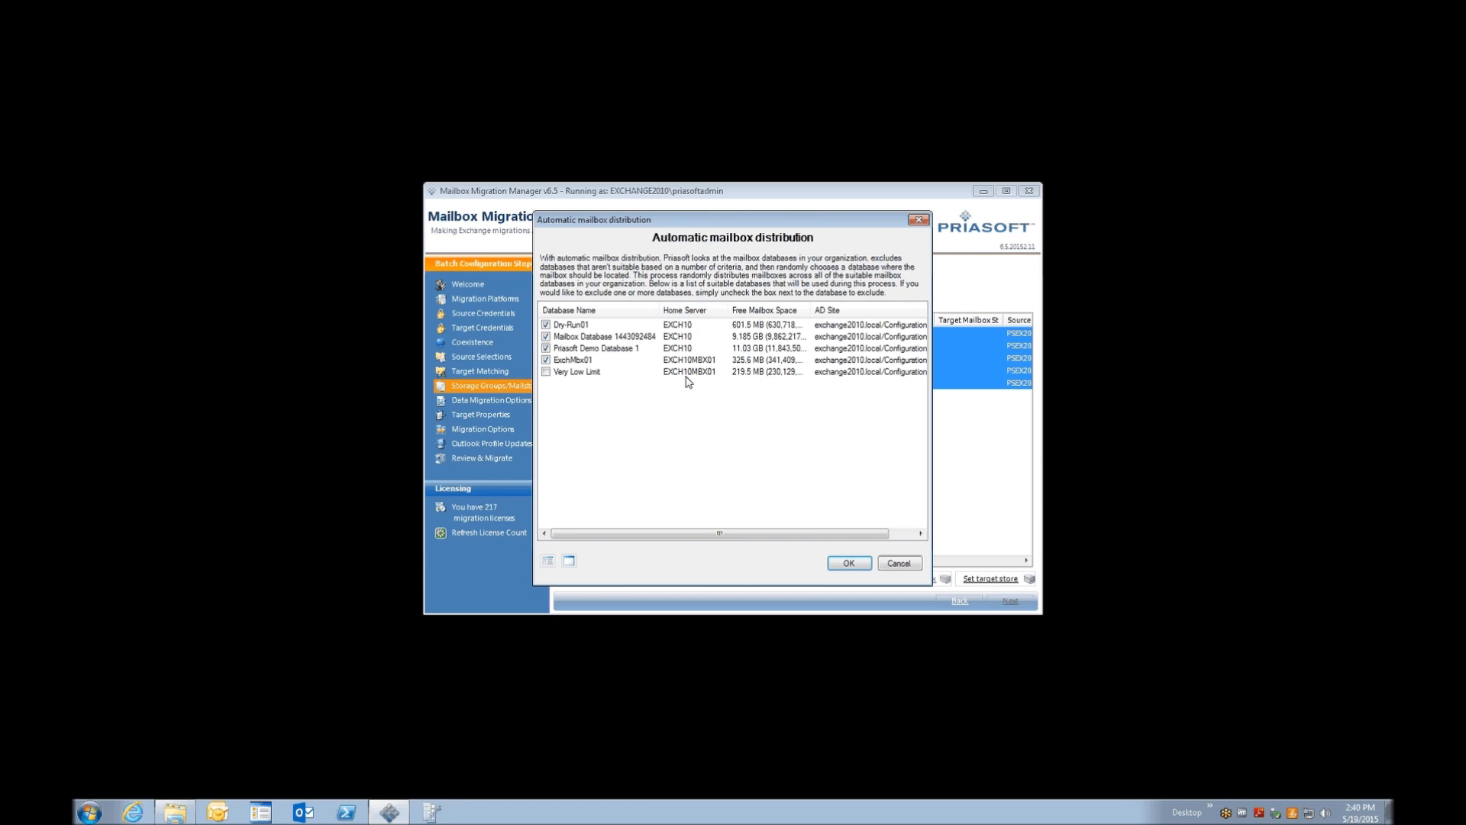
{"action": "left_click", "coordinate": [546, 360]}
{"action": "left_click", "coordinate": [850, 563]}
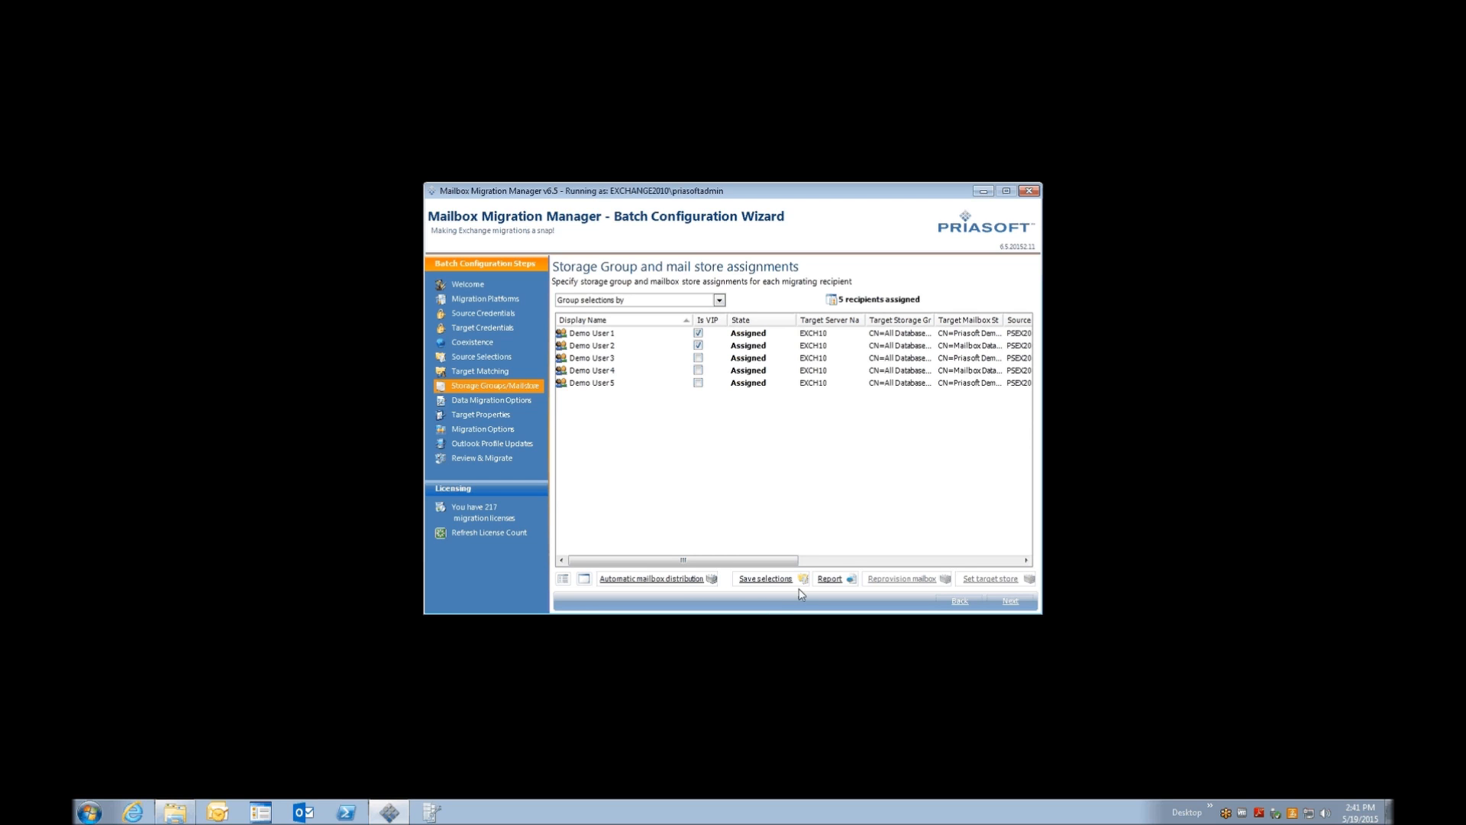
{"action": "left_click", "coordinate": [1010, 601]}
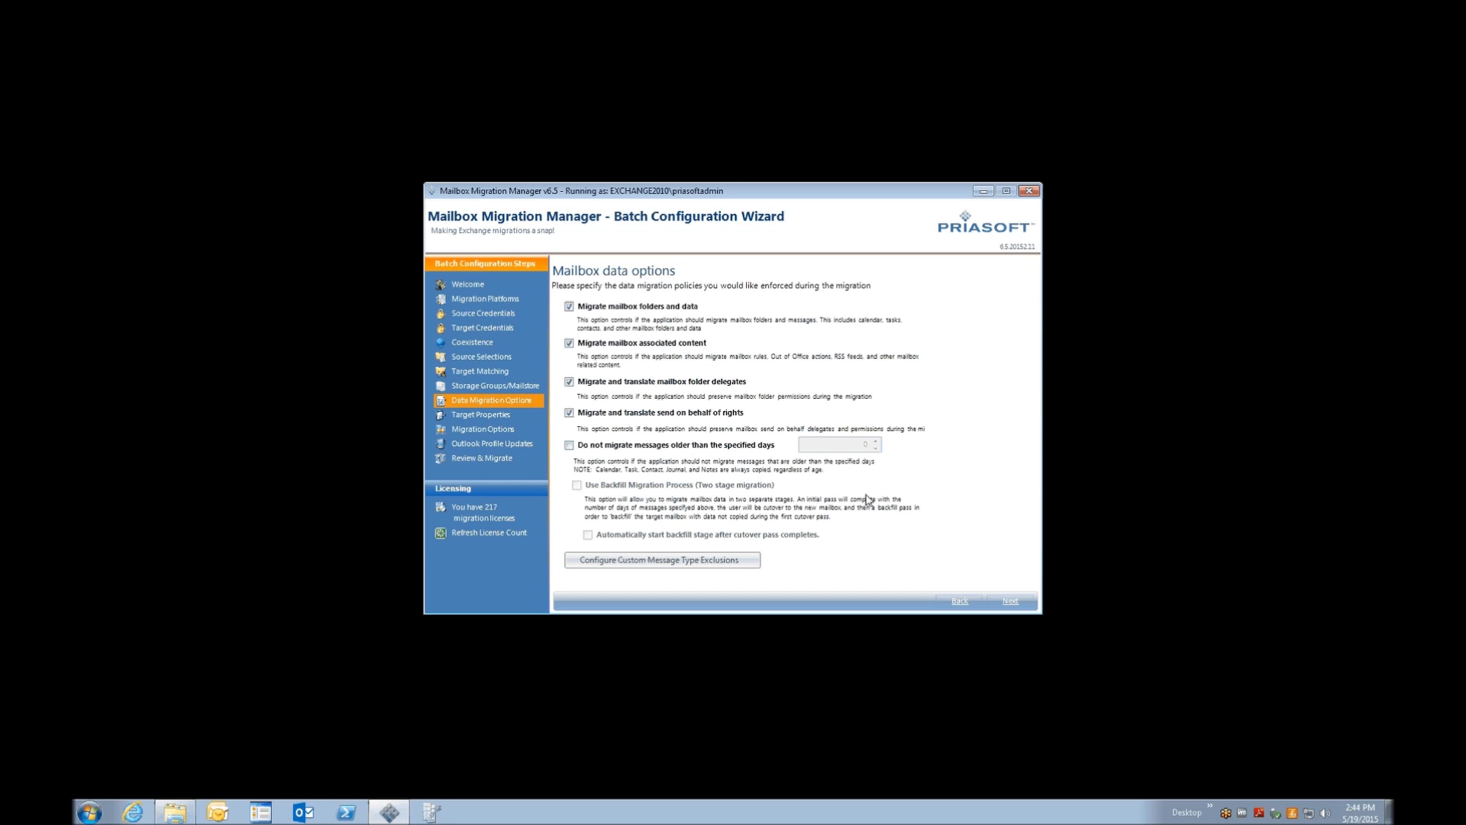
Try excluding messages older than 45 days with the two-stage backfill process, and turn both options off again
{"action": "left_click", "coordinate": [608, 451]}
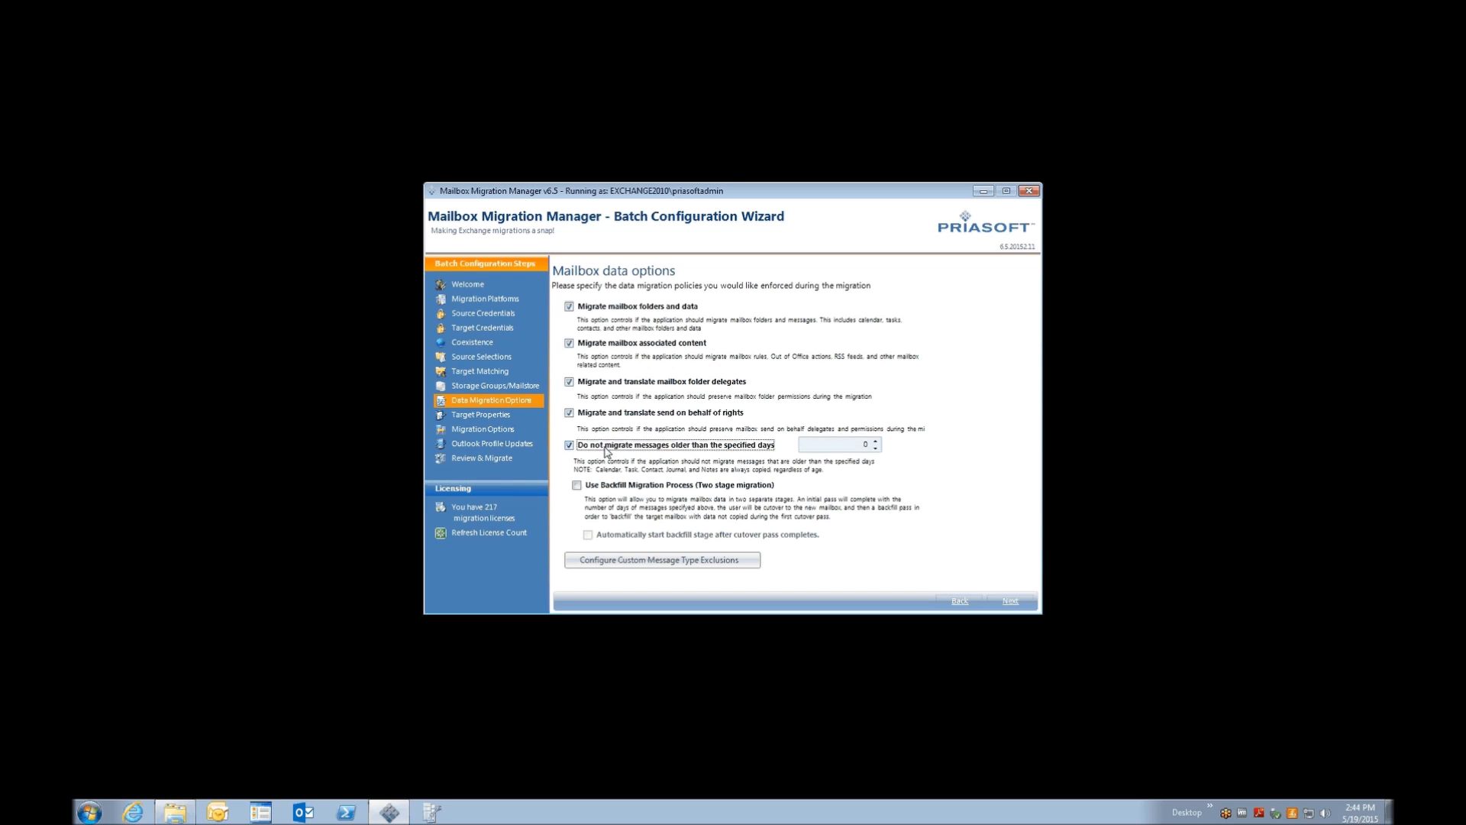
{"action": "left_click", "coordinate": [842, 449]}
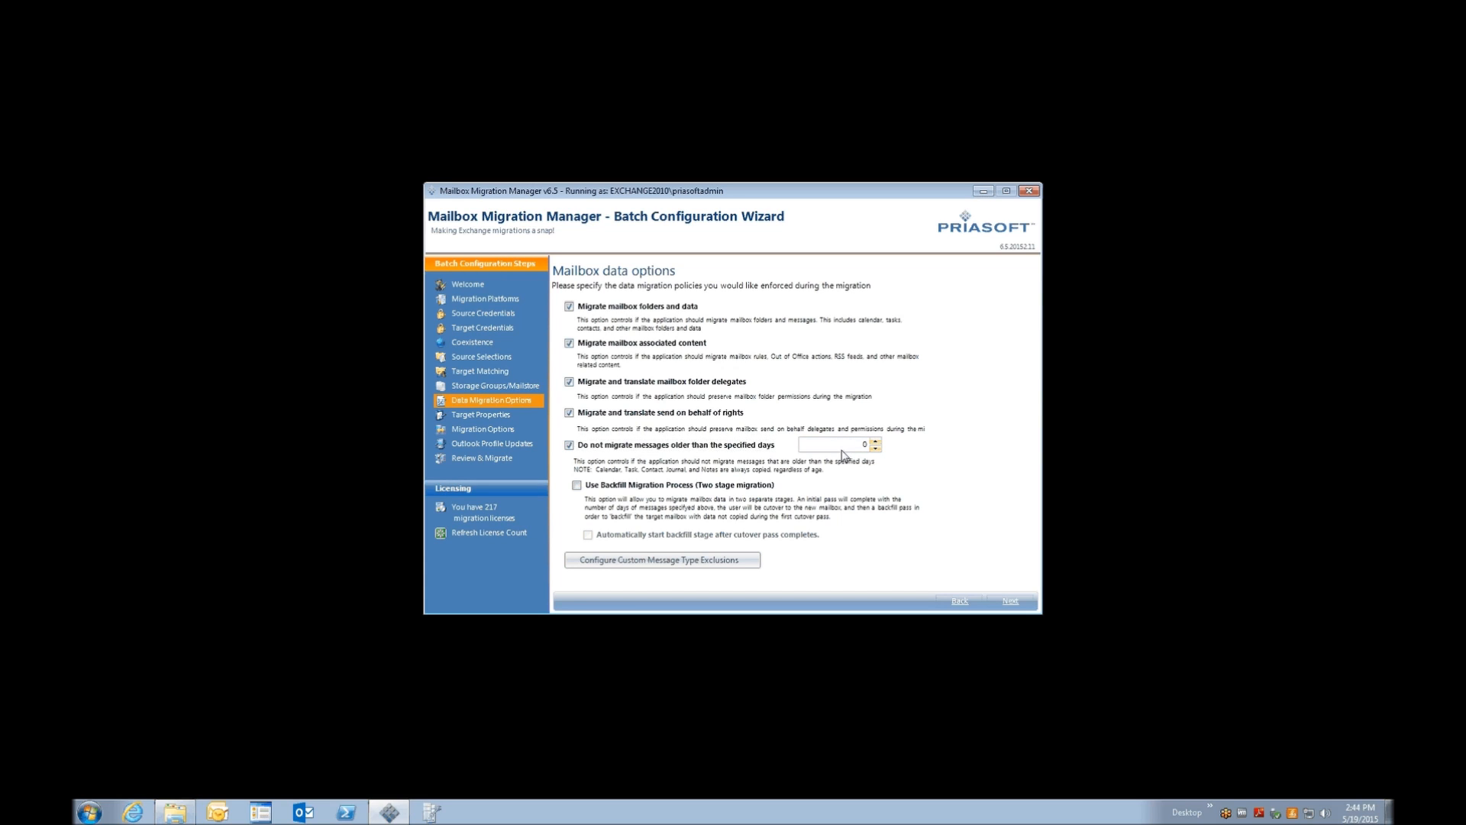
{"action": "type", "text": "45"}
{"action": "left_click", "coordinate": [660, 486]}
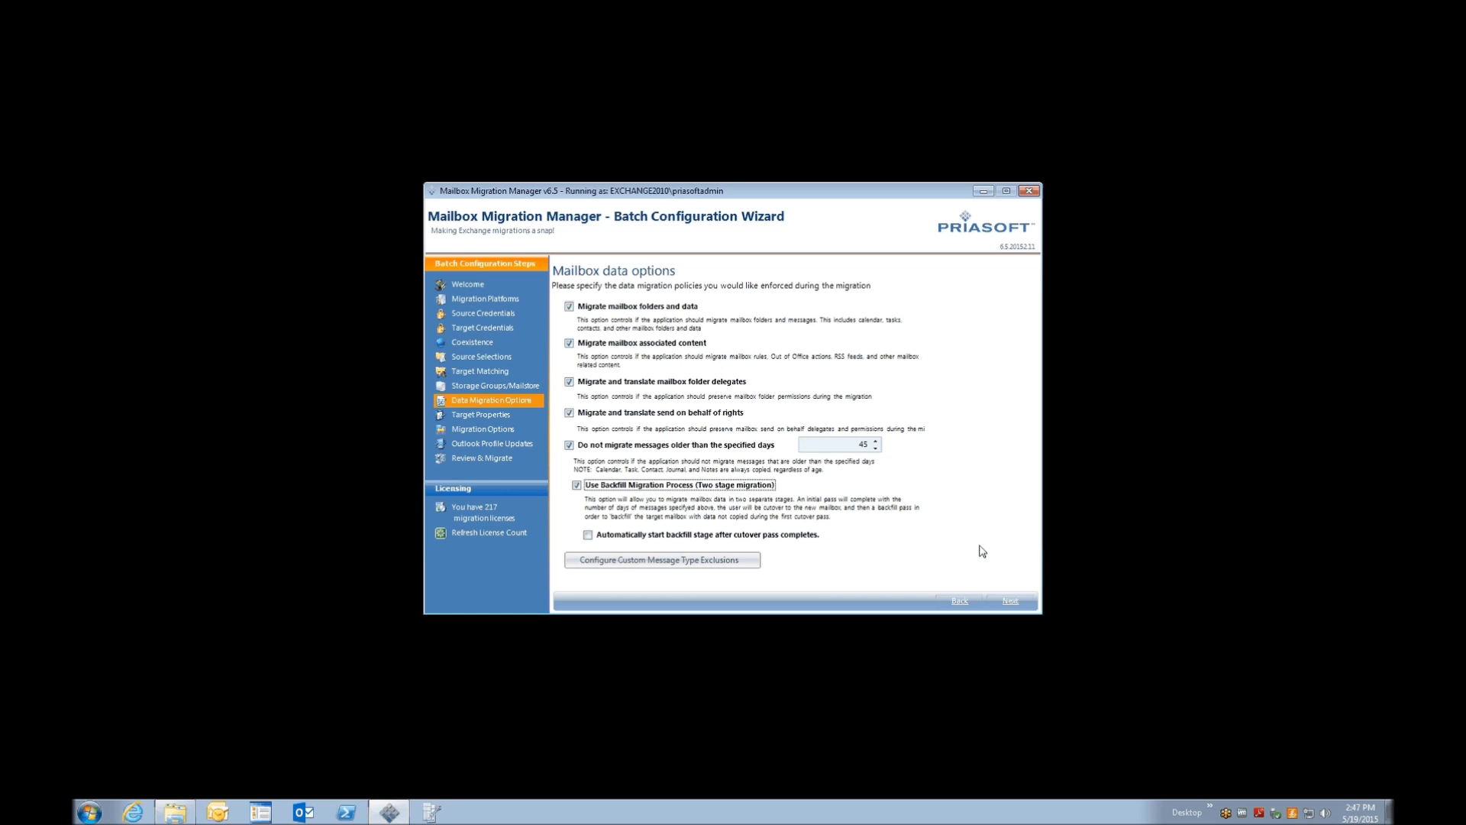
{"action": "left_click", "coordinate": [589, 486]}
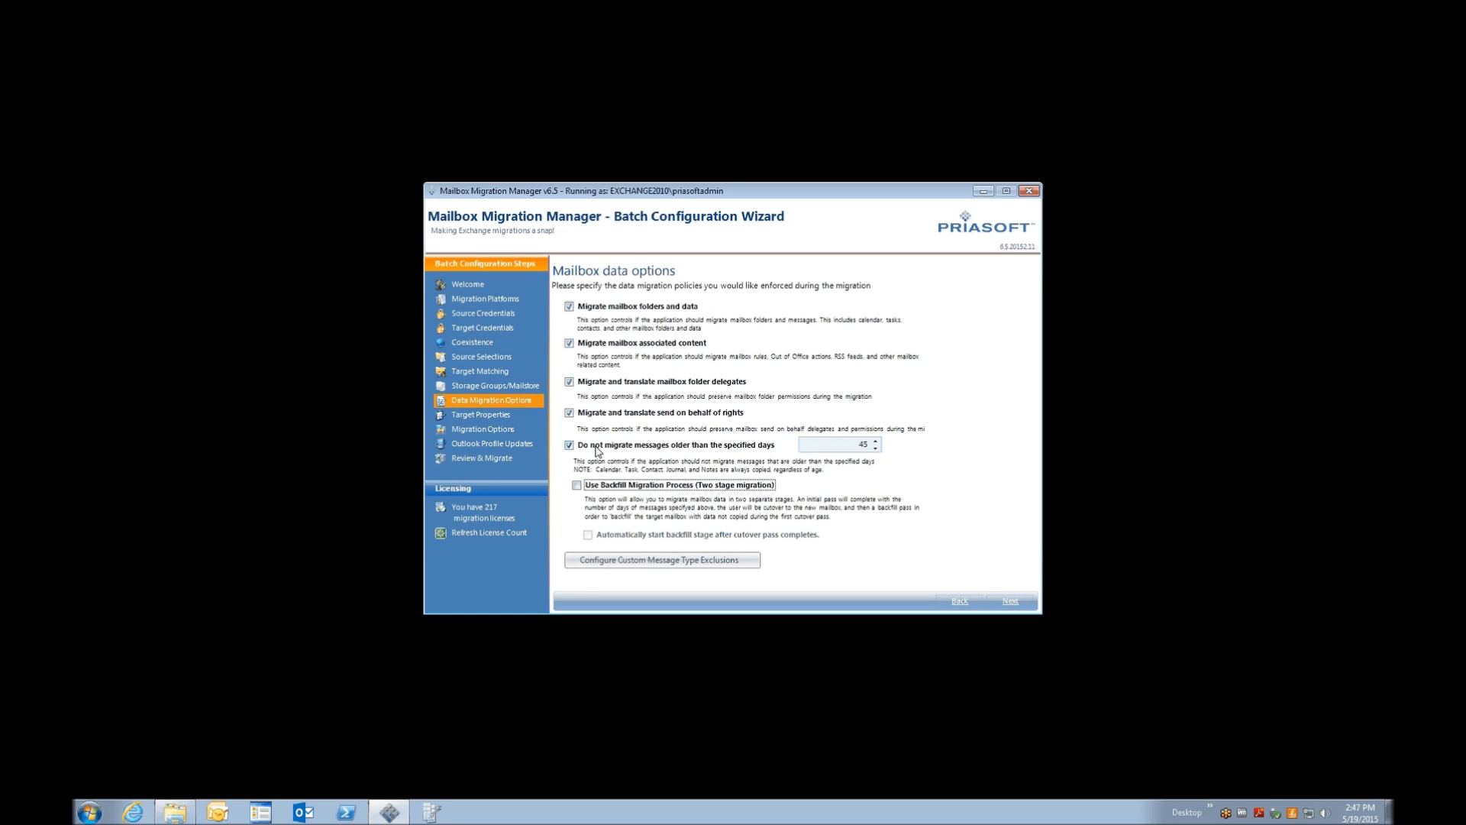
{"action": "left_click", "coordinate": [598, 449]}
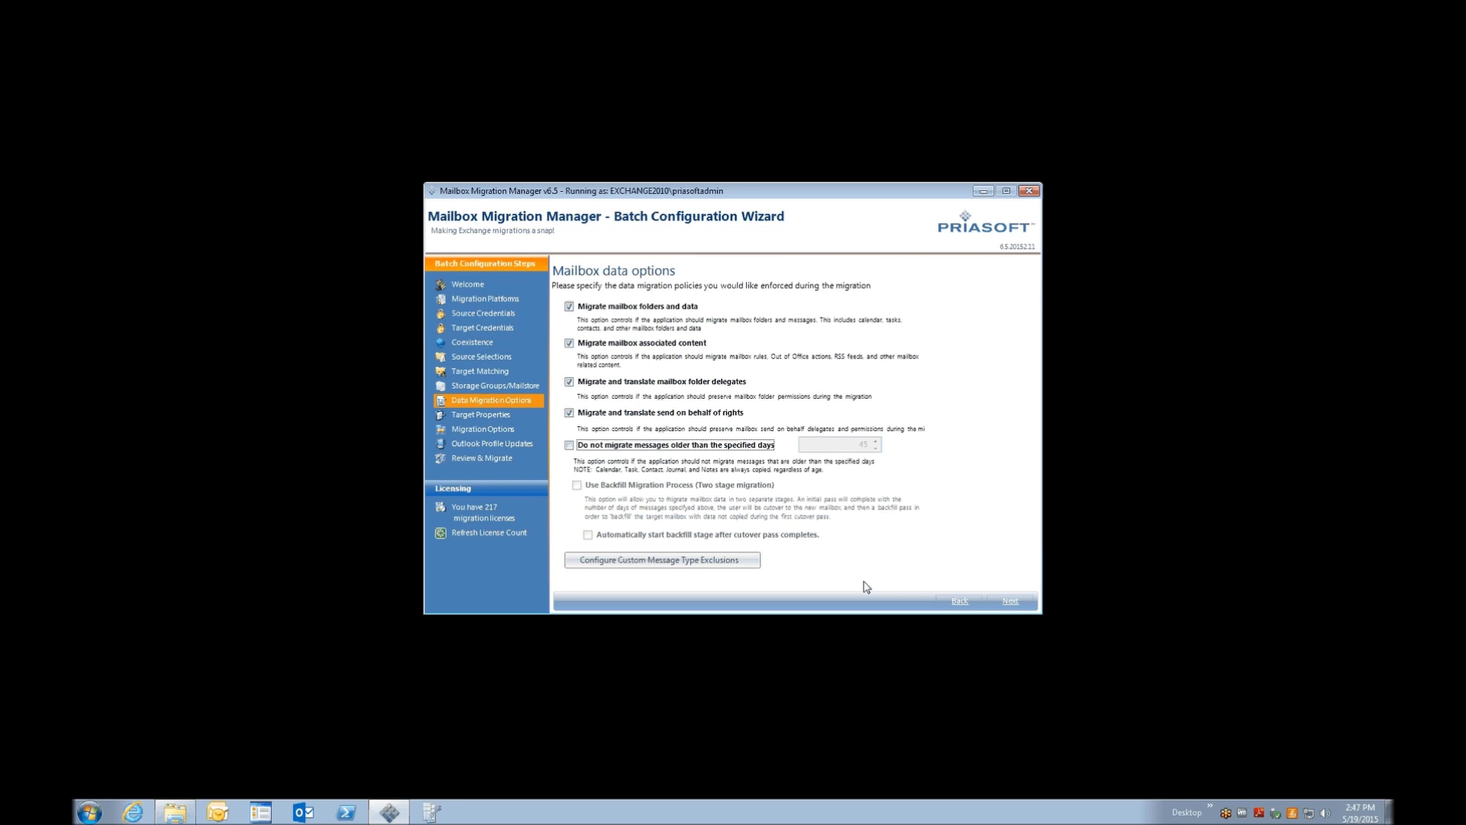
Accept the mailbox data options without a message age limit and continue to the target properties
{"action": "left_click", "coordinate": [1012, 602]}
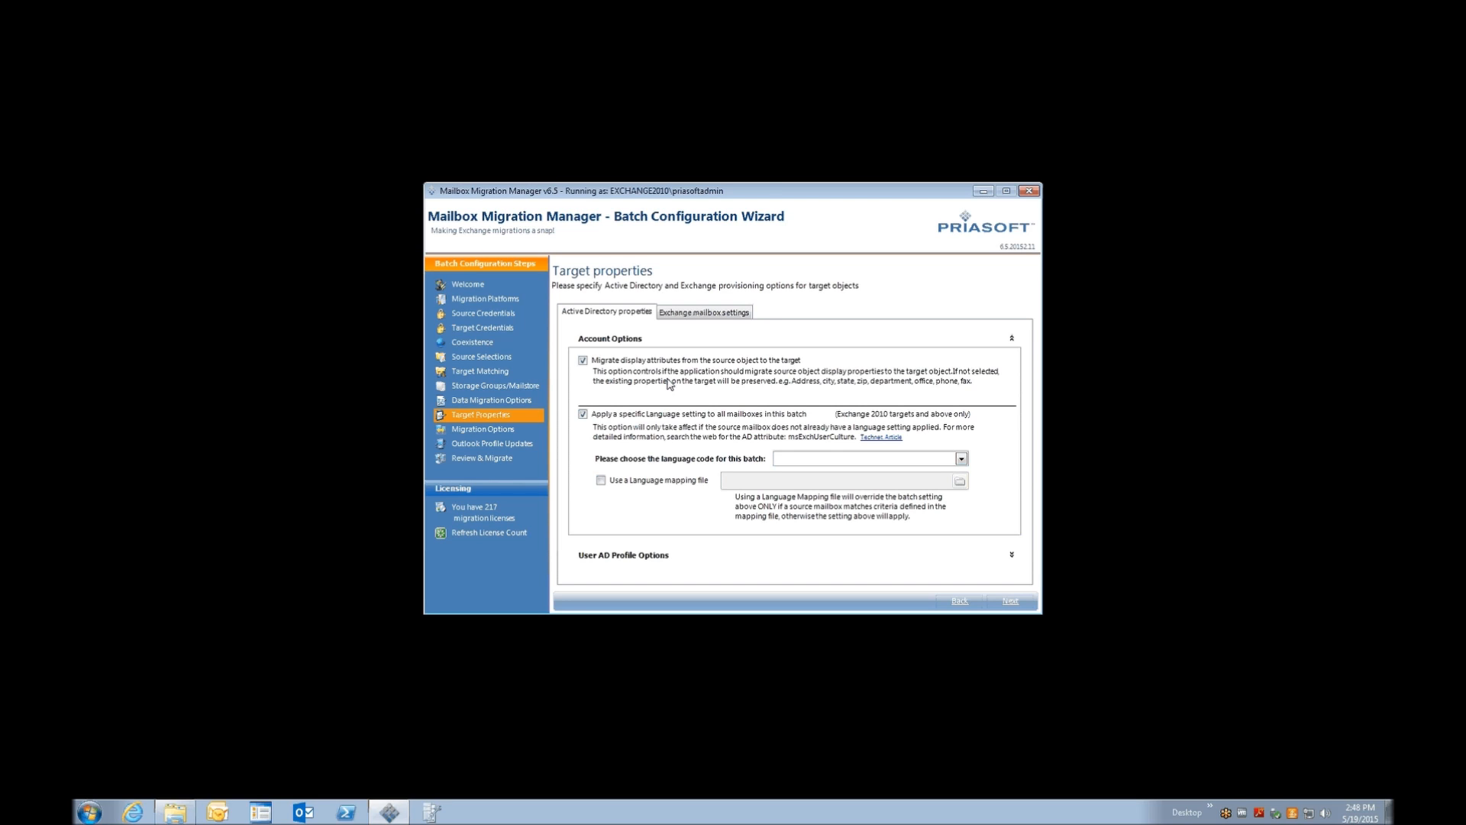
Turn off the batch-wide language setting, keep the Exchange defaults for the target mailboxes, and continue to the migration options
{"action": "left_click", "coordinate": [637, 416]}
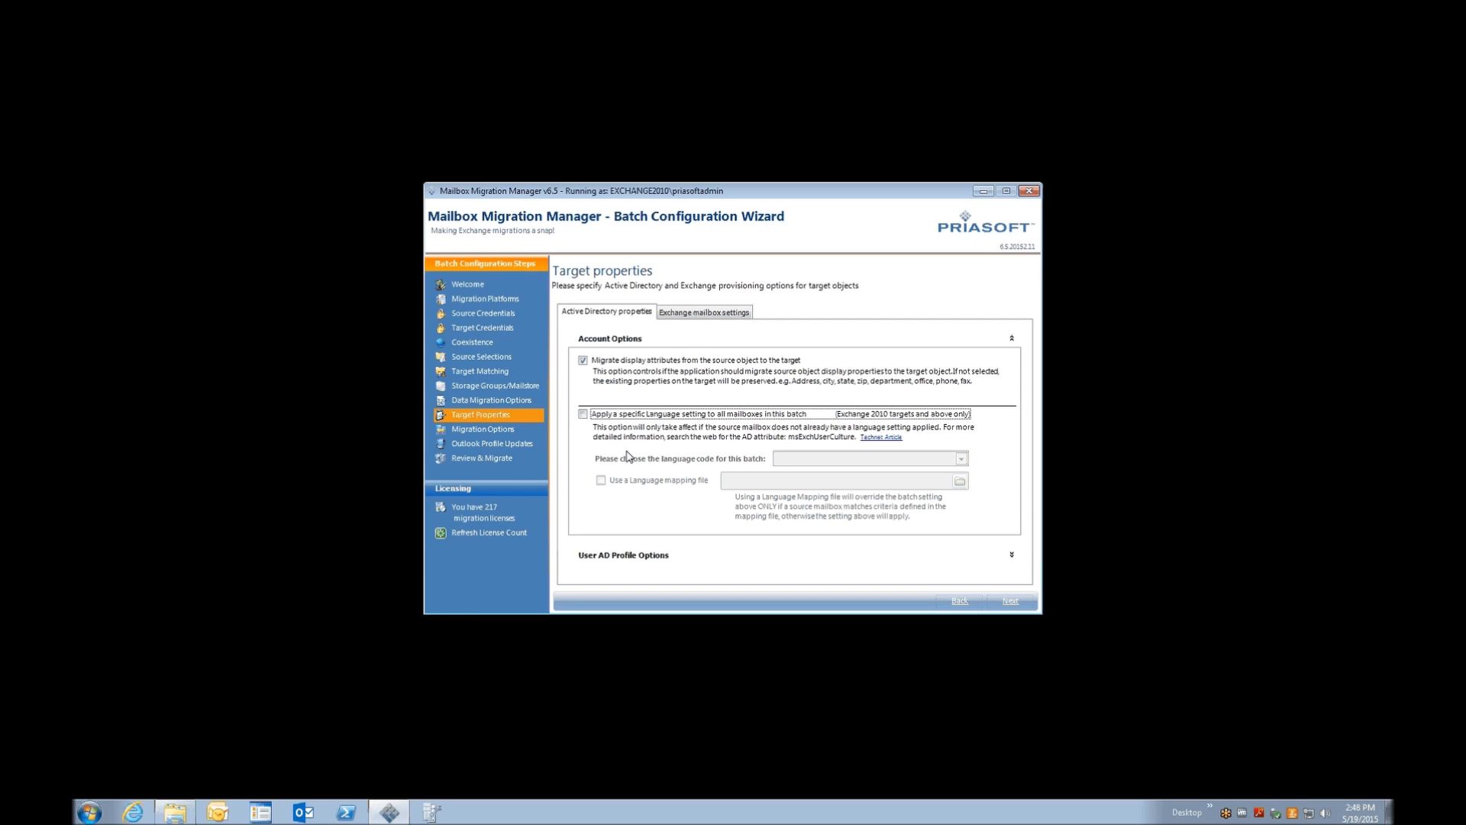
{"action": "left_click", "coordinate": [687, 313]}
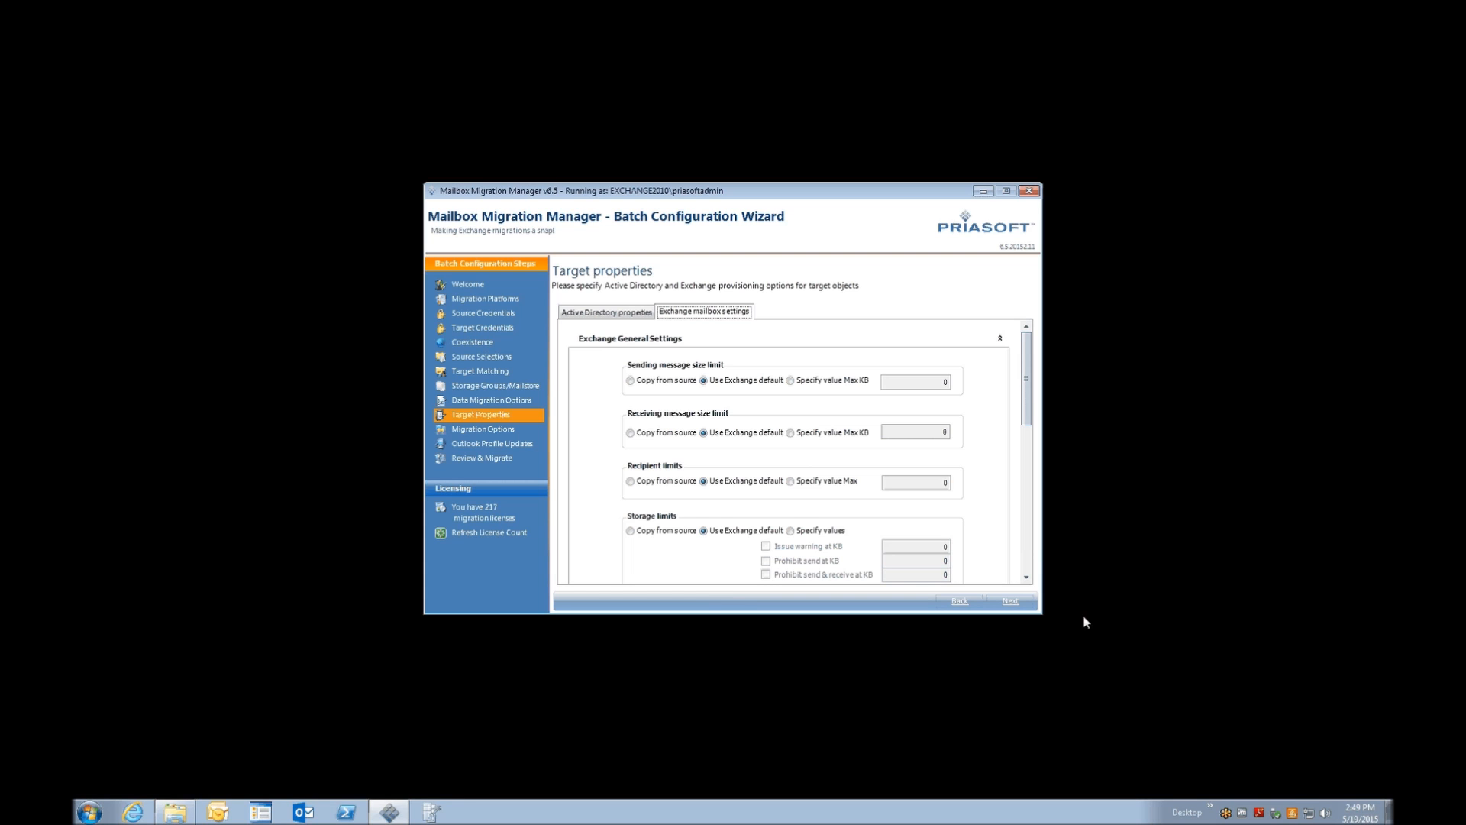
{"action": "left_click", "coordinate": [1024, 603]}
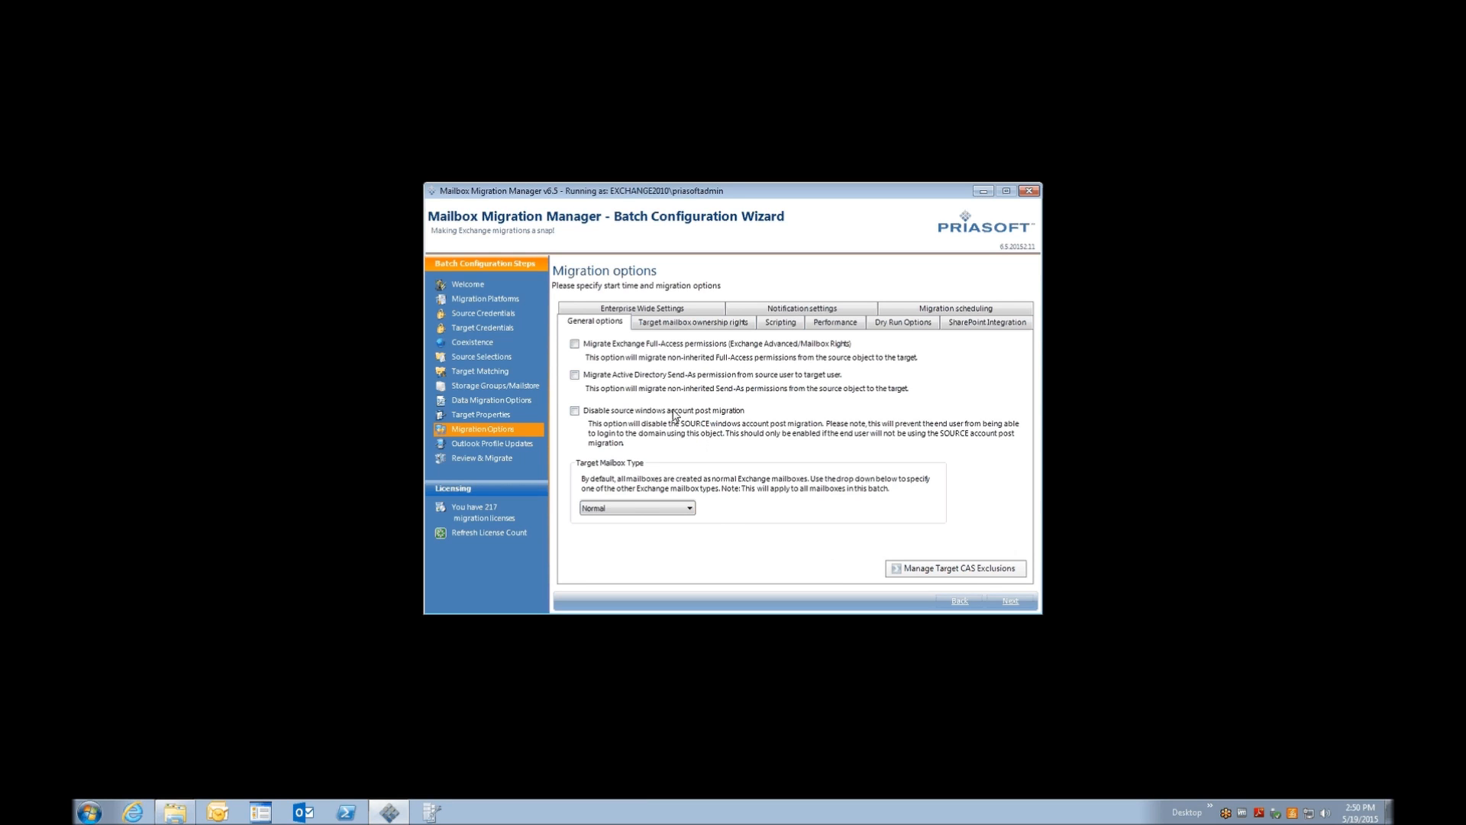
Enable migration of Exchange Full-Access and Active Directory Send-As permissions, keeping Normal as the target mailbox type
{"action": "left_click", "coordinate": [574, 373]}
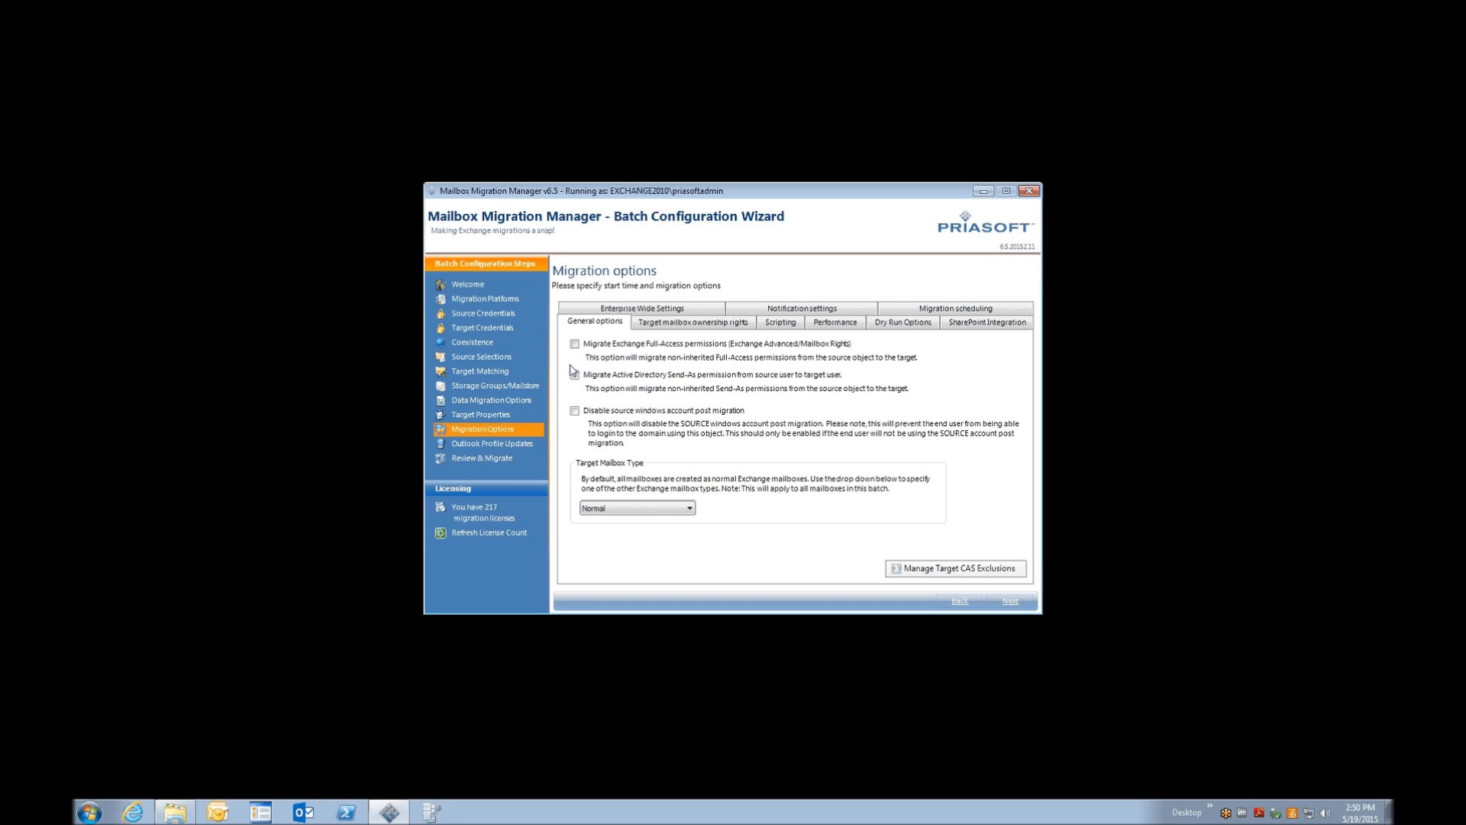
{"action": "left_click", "coordinate": [622, 346]}
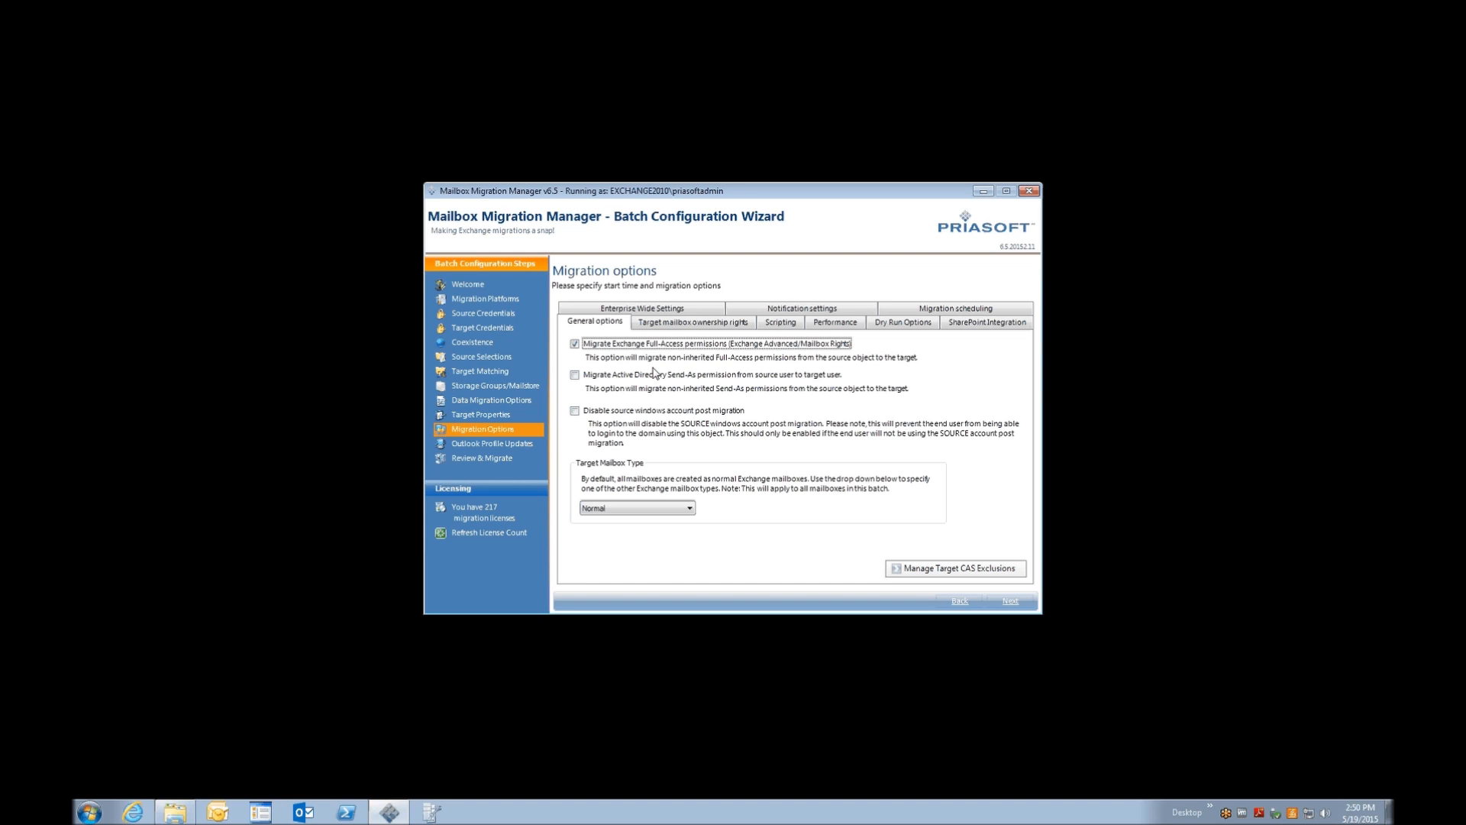
{"action": "left_click", "coordinate": [648, 375]}
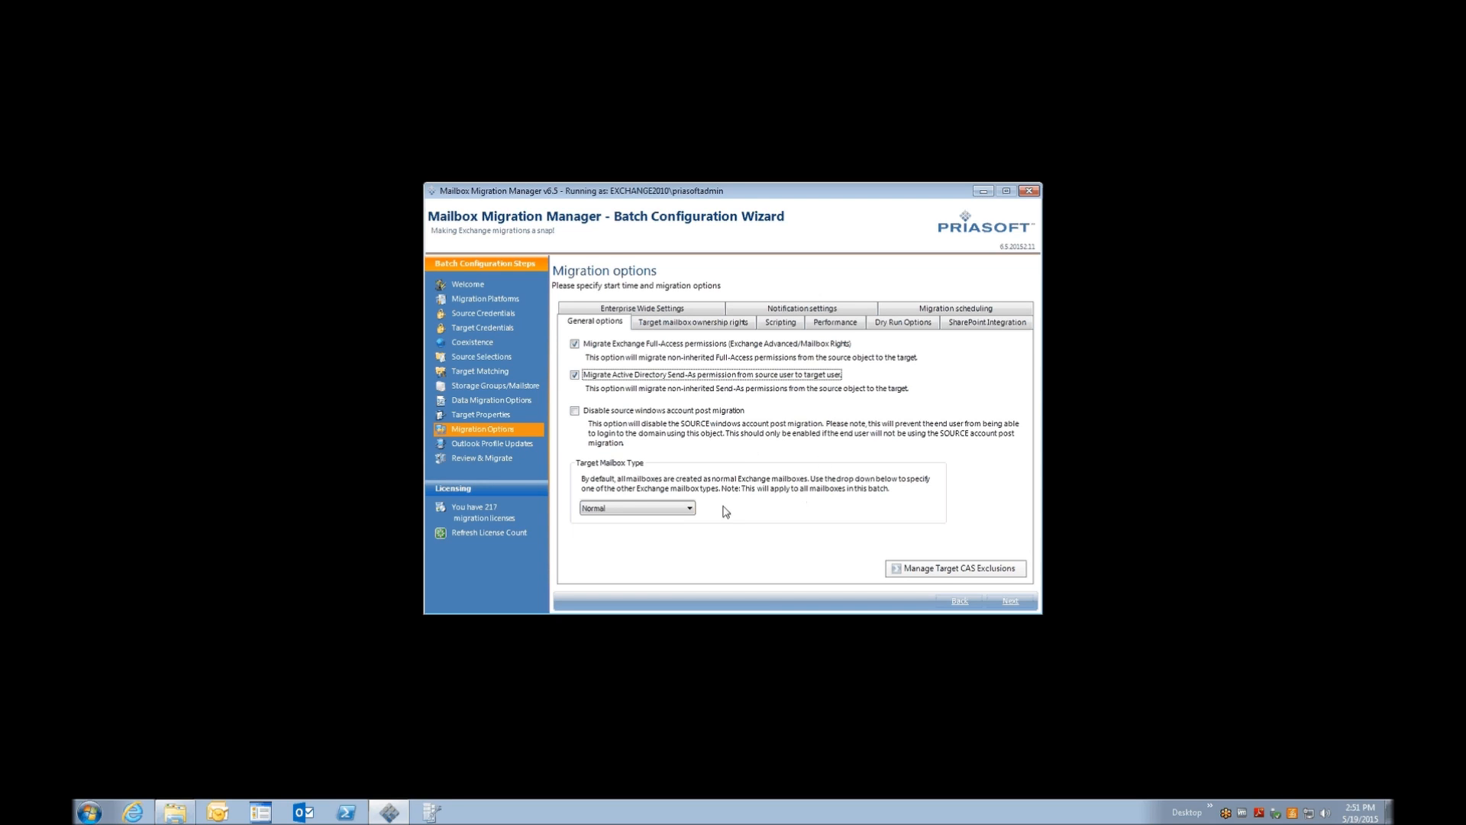
{"action": "left_click", "coordinate": [690, 508]}
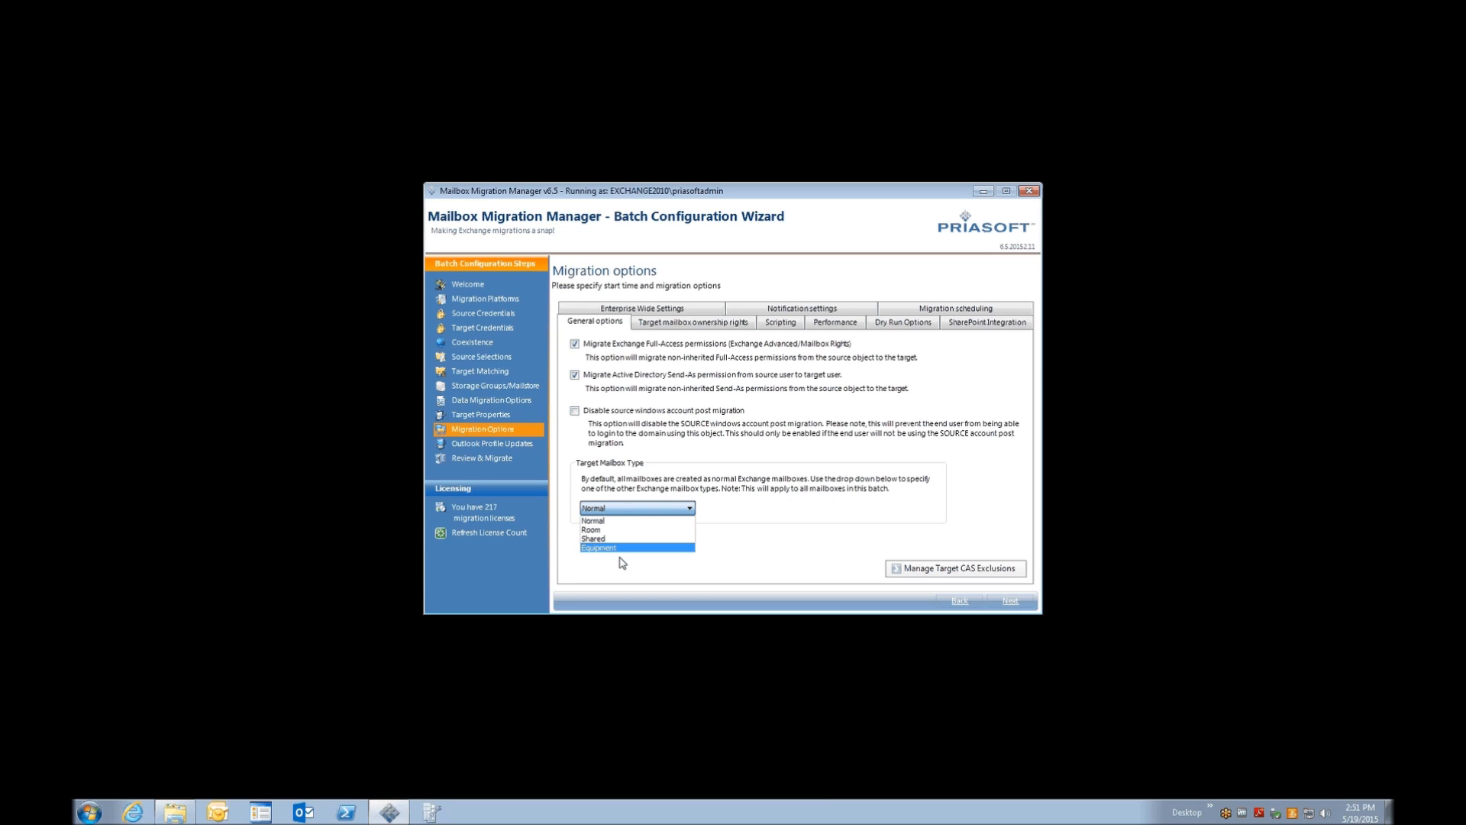
{"action": "left_click", "coordinate": [600, 520]}
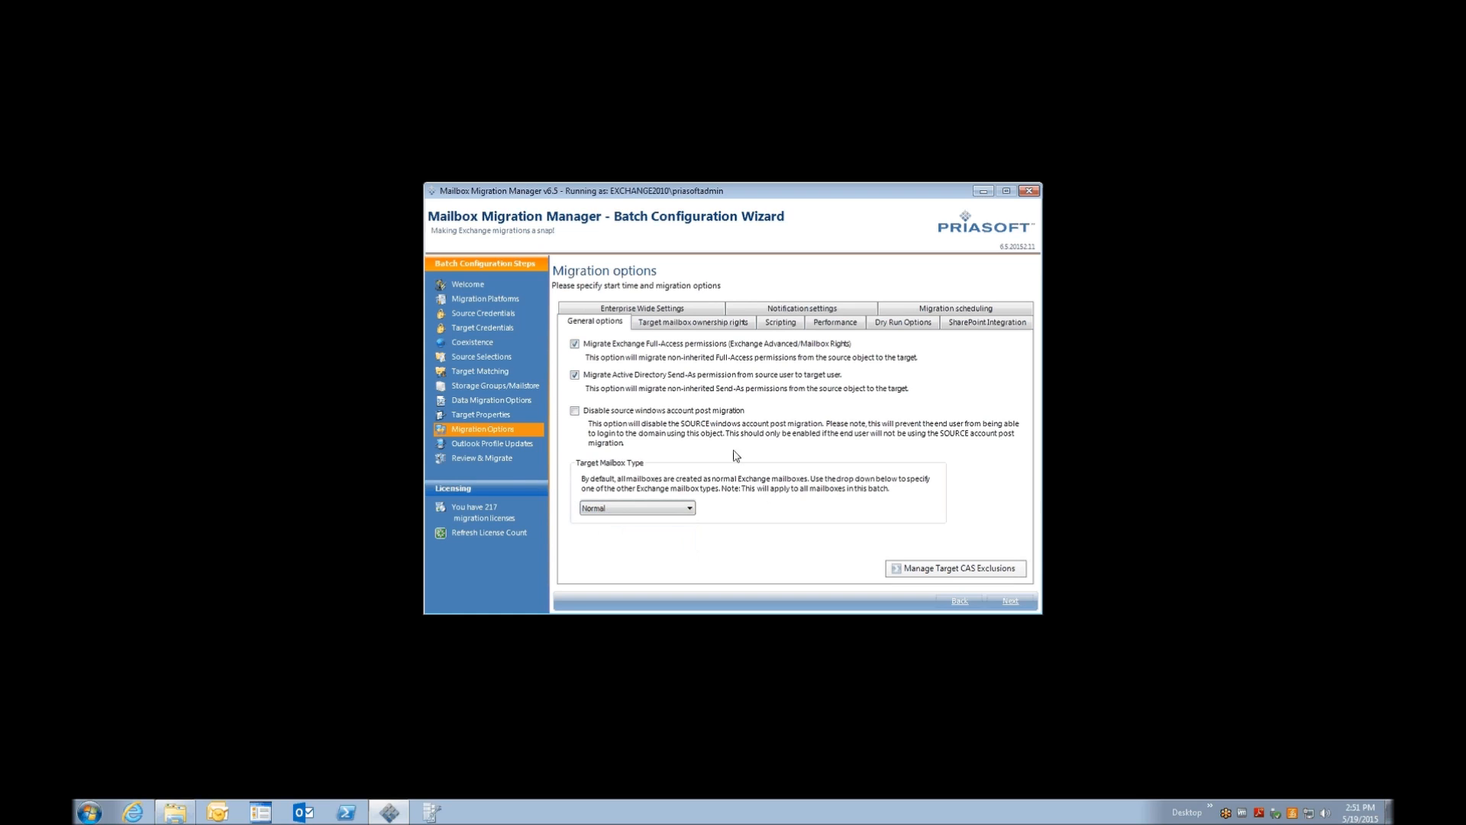
Look through the mailbox ownership rights, scripting, performance, dry run, SharePoint integration and notification settings
{"action": "left_click", "coordinate": [714, 325]}
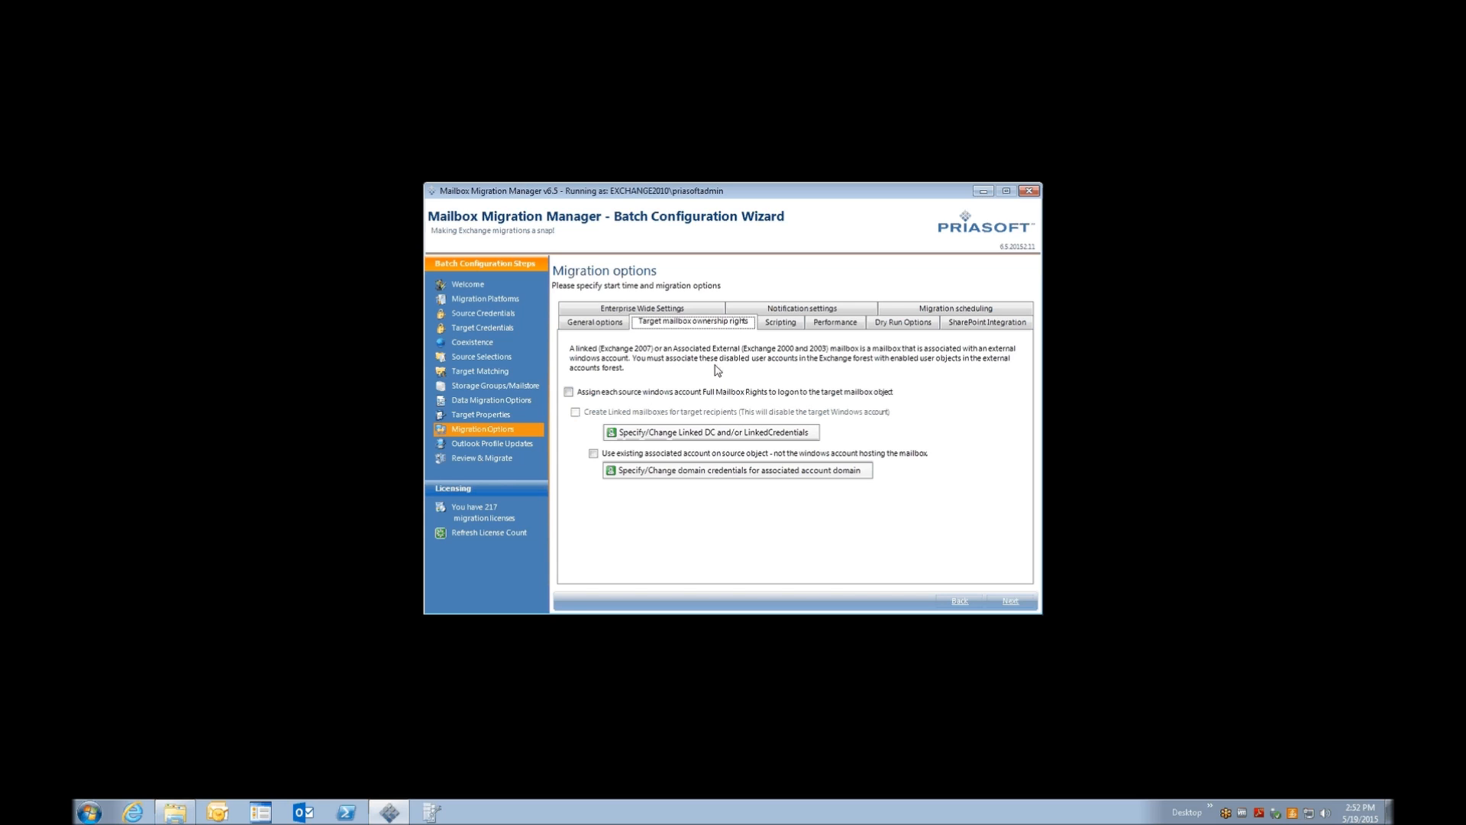
{"action": "left_click", "coordinate": [784, 326]}
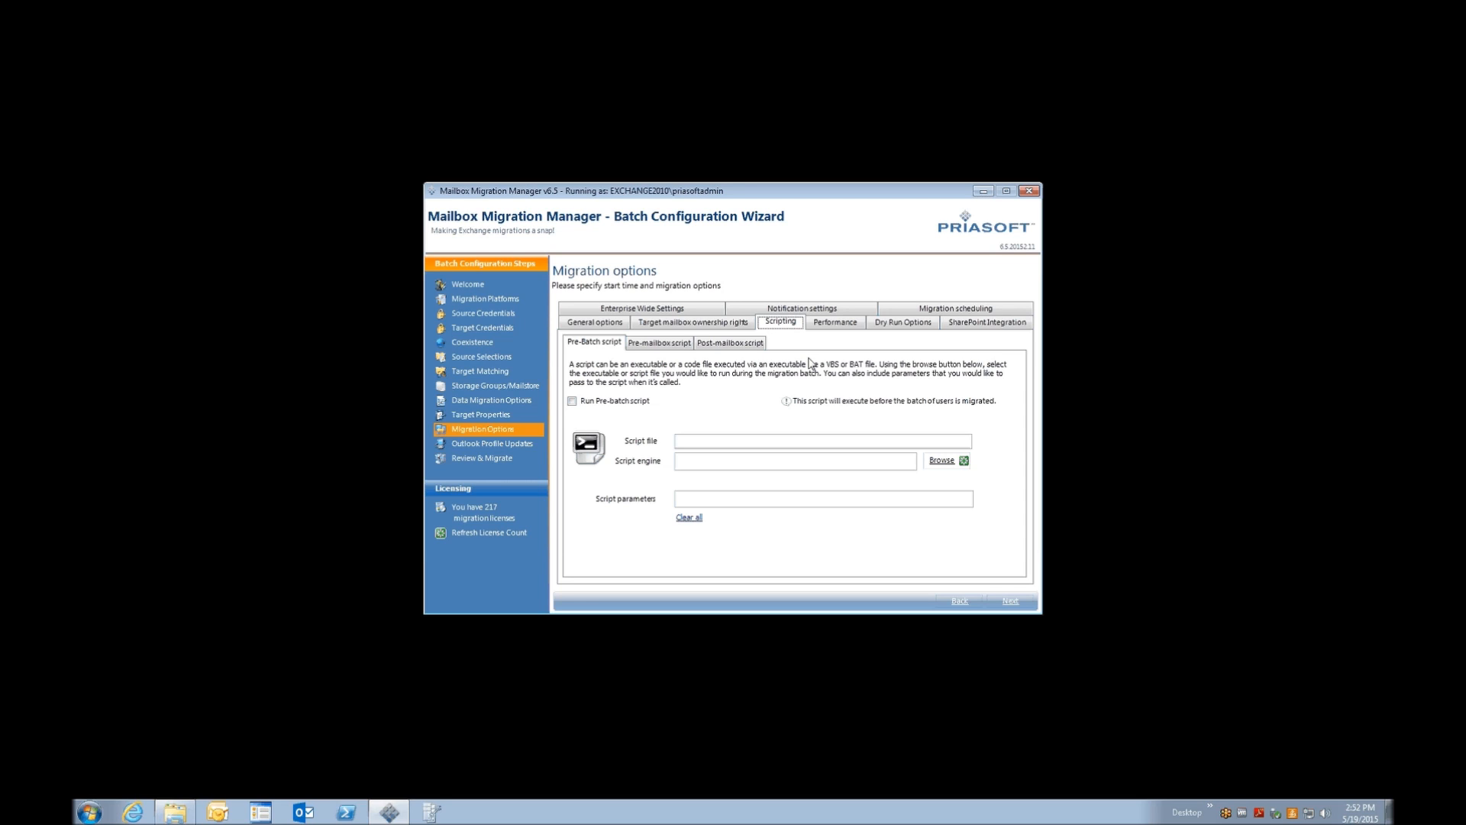
{"action": "left_click", "coordinate": [660, 344]}
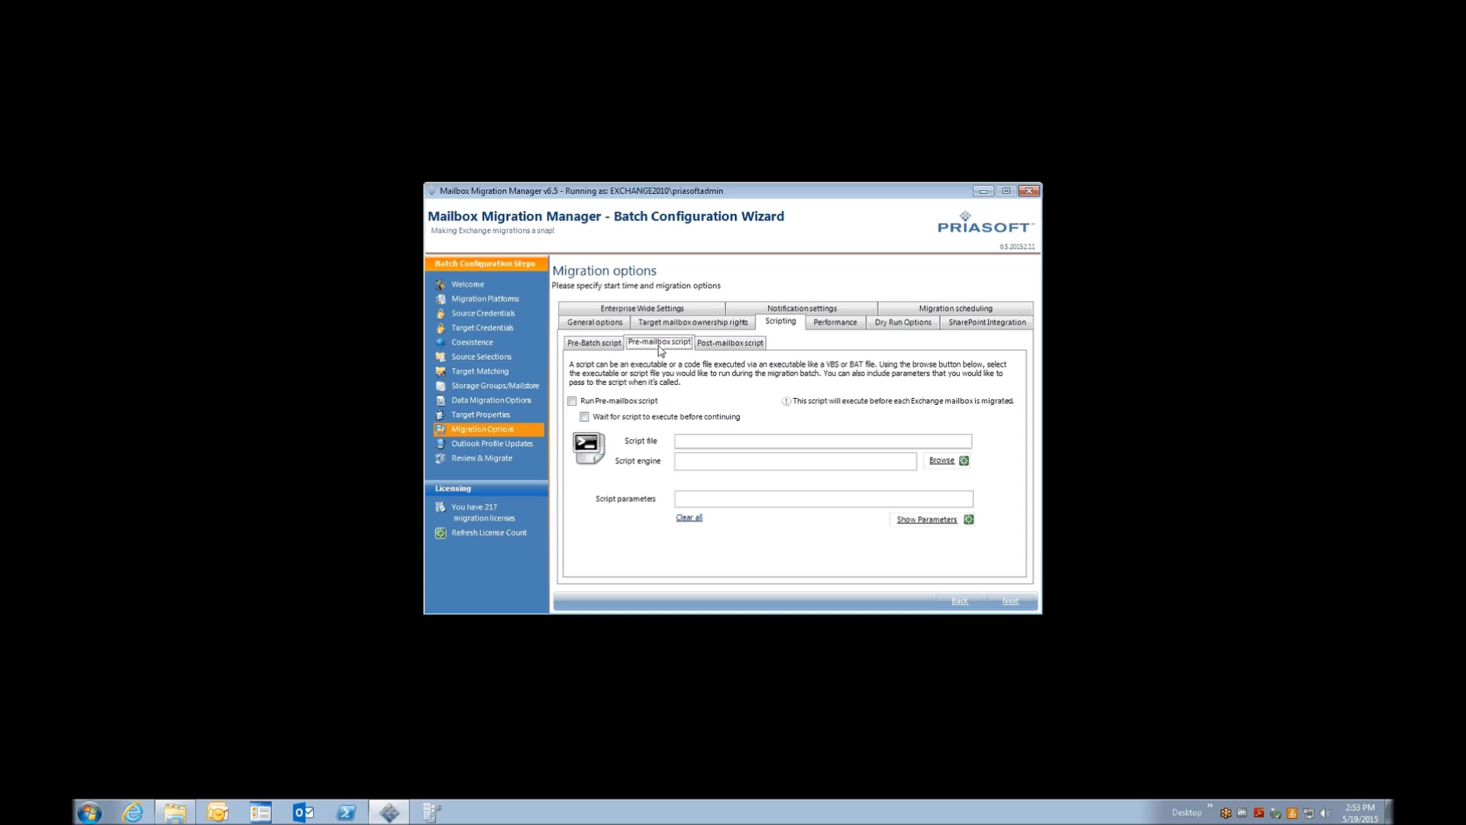
{"action": "left_click", "coordinate": [819, 327]}
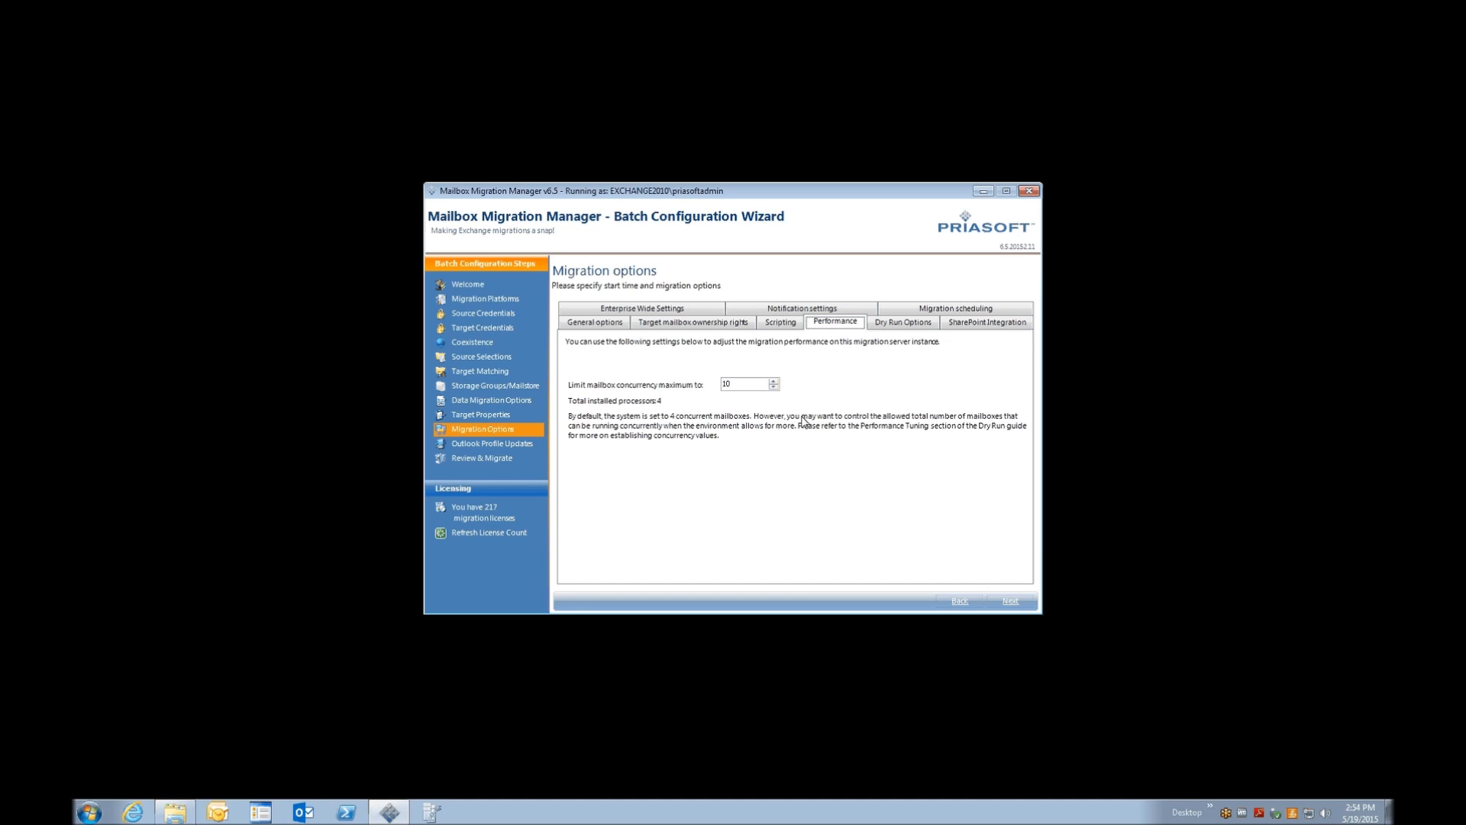
{"action": "left_click", "coordinate": [901, 322]}
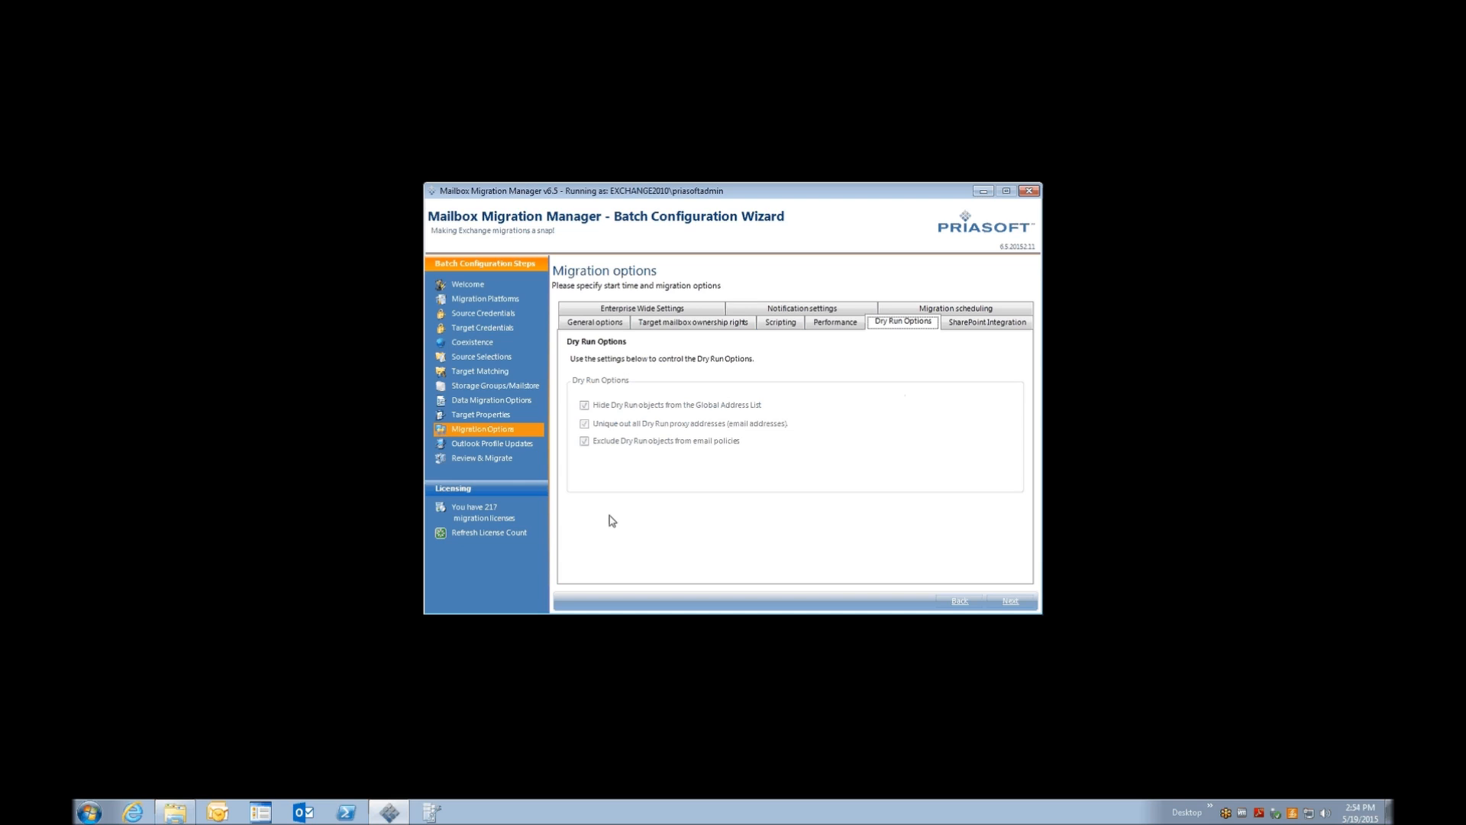
{"action": "left_click", "coordinate": [989, 327]}
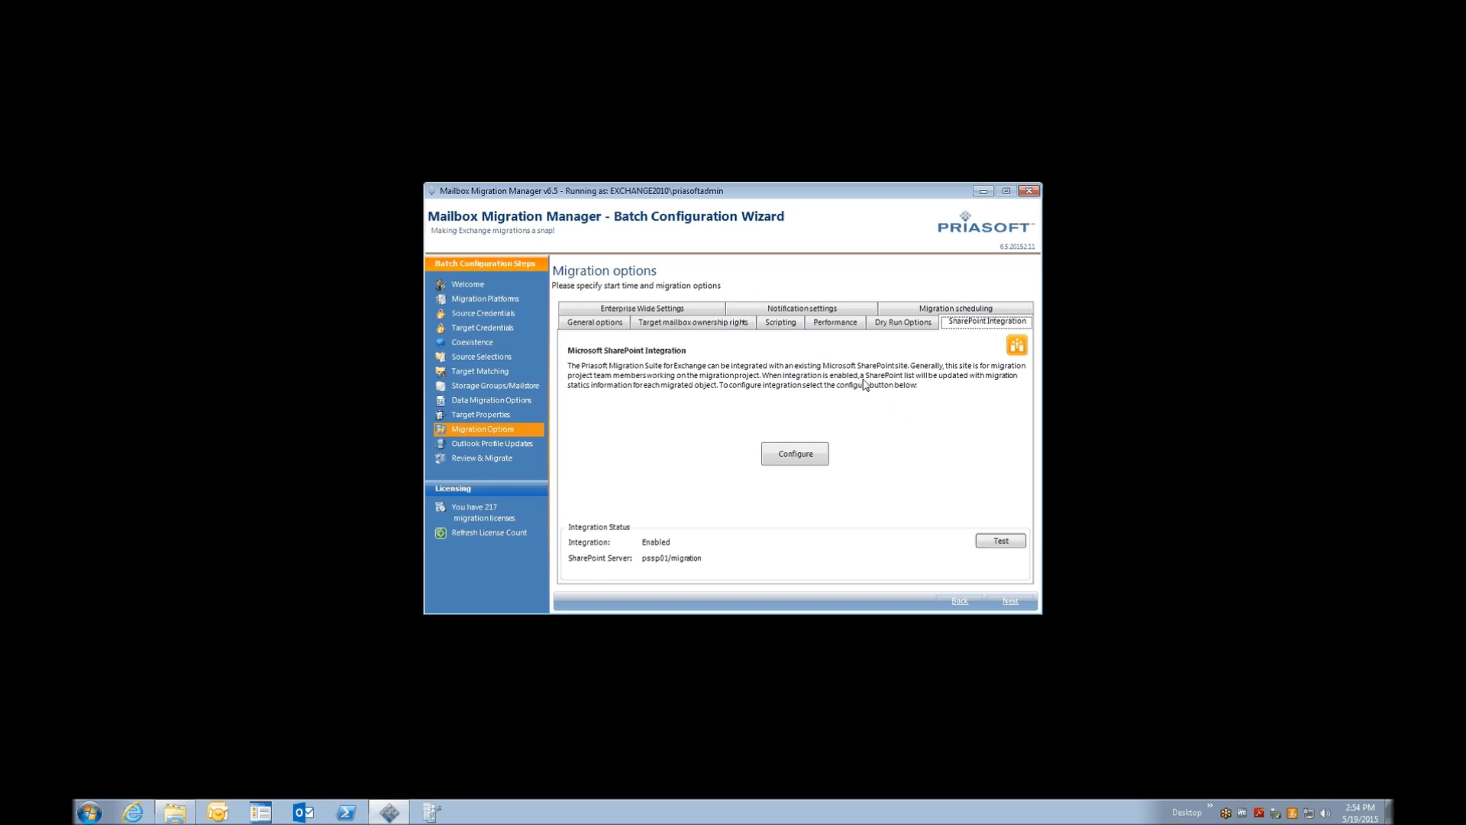
{"action": "left_click", "coordinate": [800, 310]}
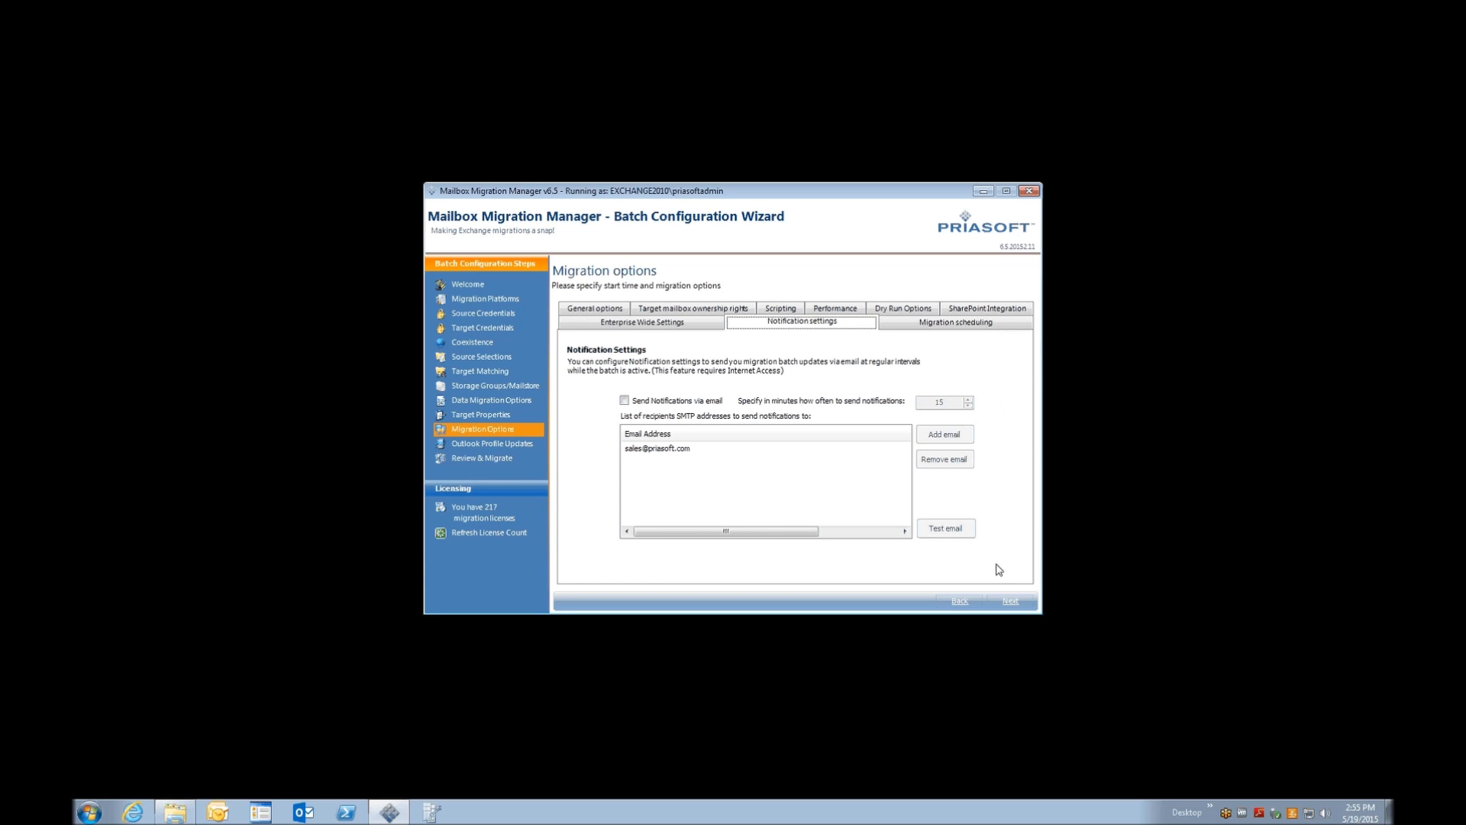
Continue to the Outlook profile updates and set the profile control file to mbm.puf in \\psdc02-mesa\NETLOGON\profilemgr
{"action": "left_click", "coordinate": [1010, 601]}
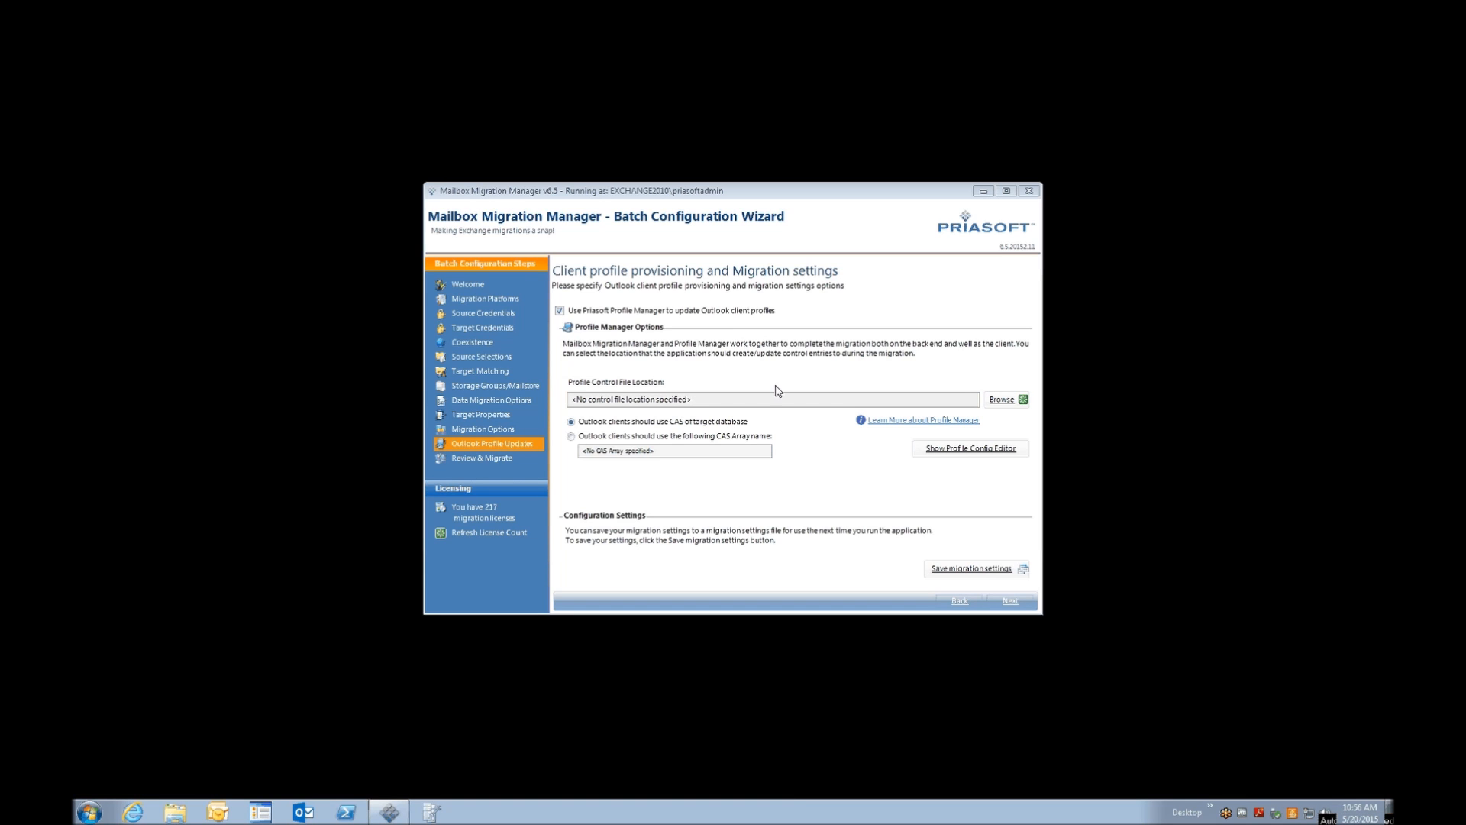
{"action": "left_click", "coordinate": [1010, 404]}
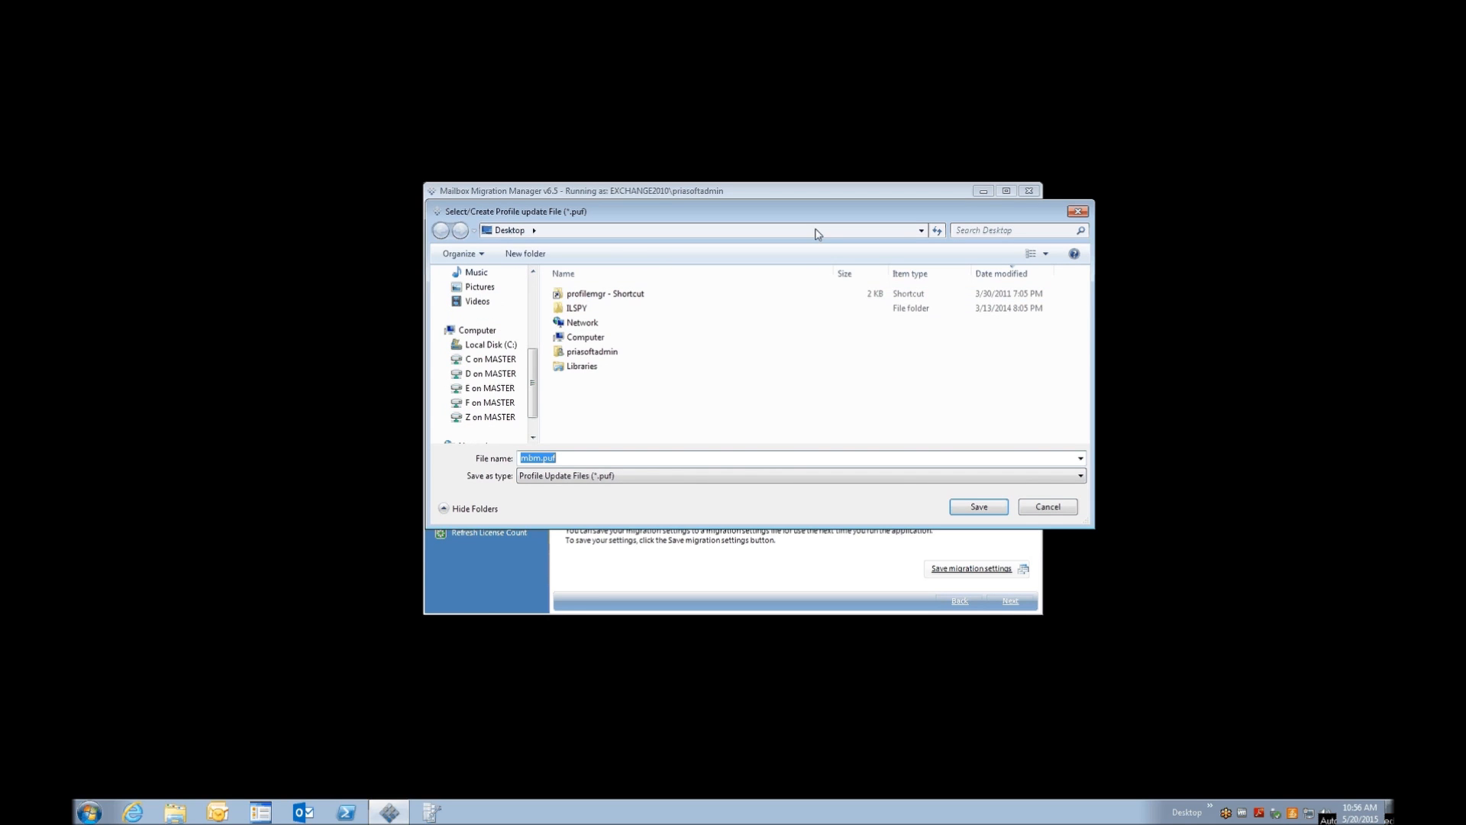
{"action": "left_click", "coordinate": [922, 231]}
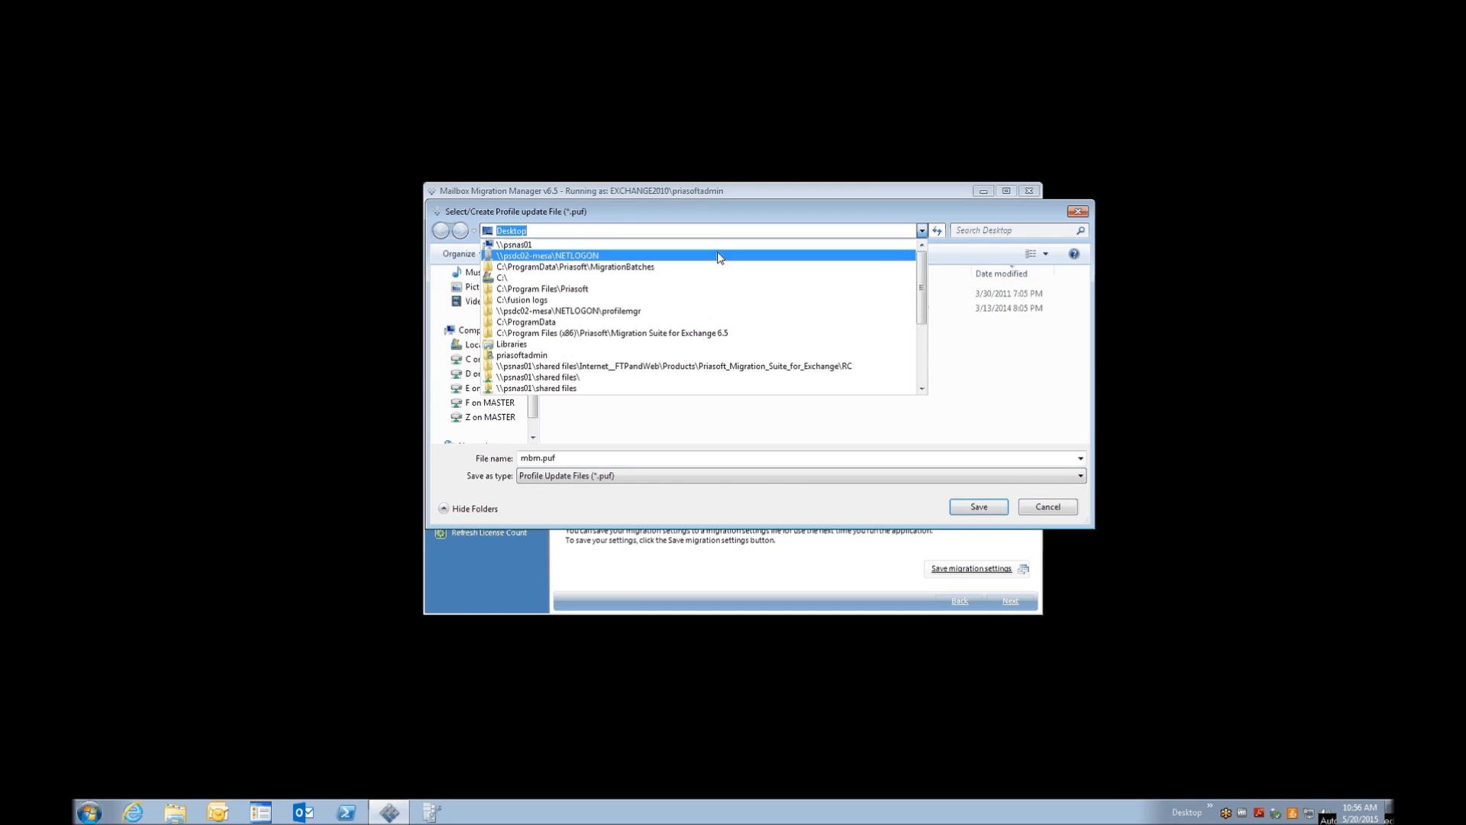
{"action": "left_click", "coordinate": [718, 256]}
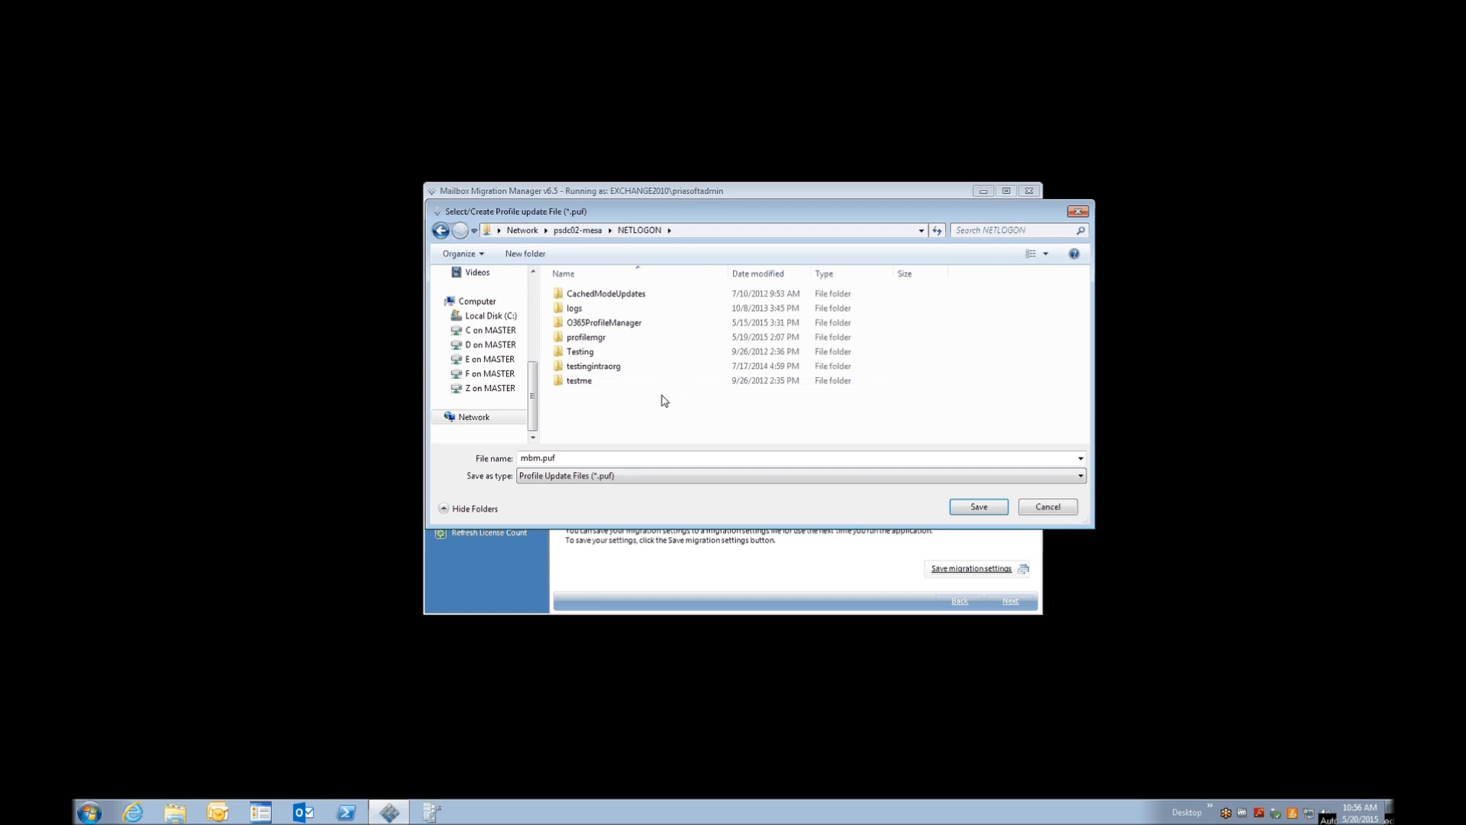
{"action": "double_click", "coordinate": [623, 338]}
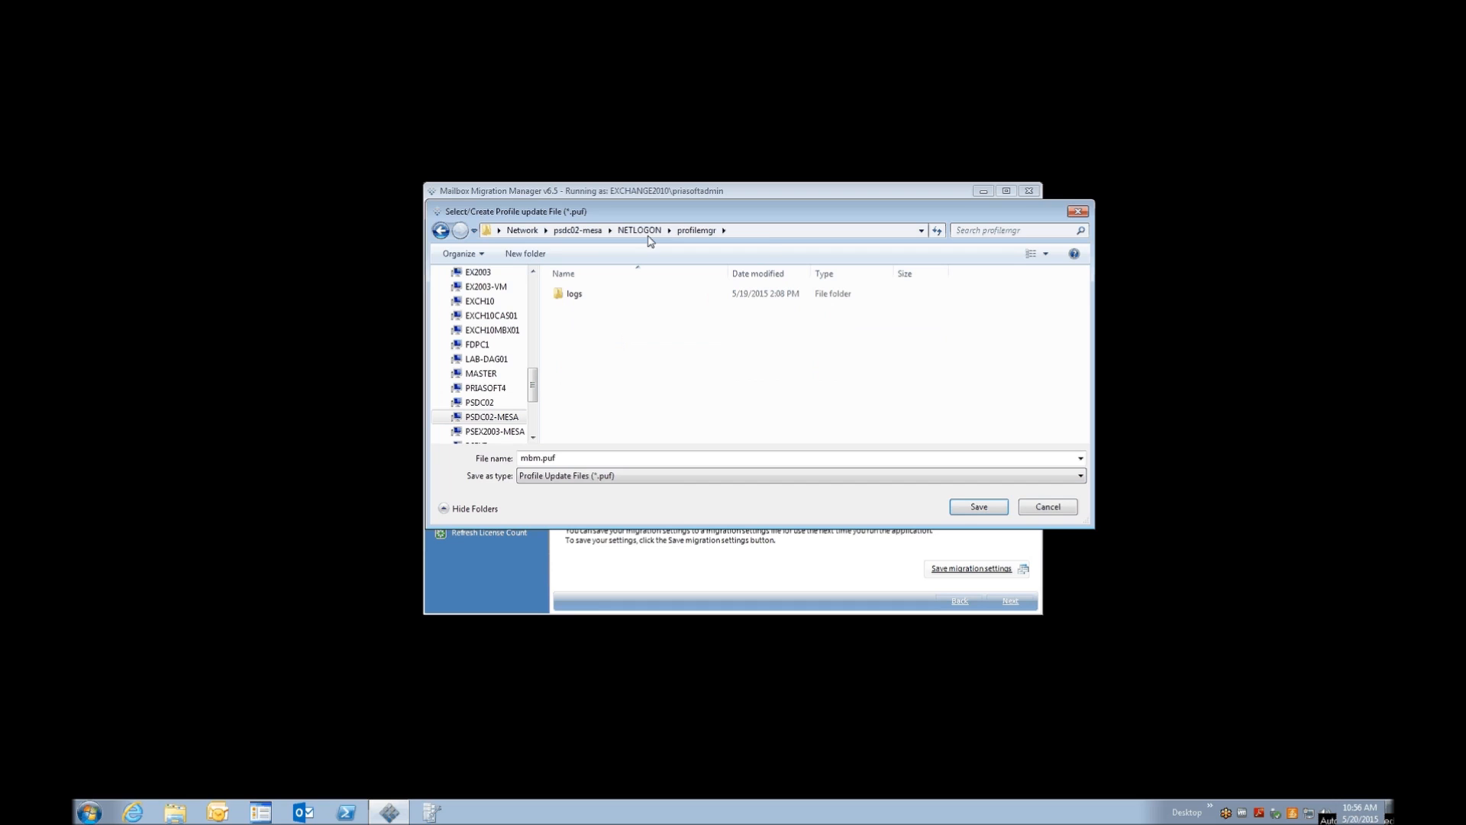
{"action": "left_click", "coordinate": [805, 229]}
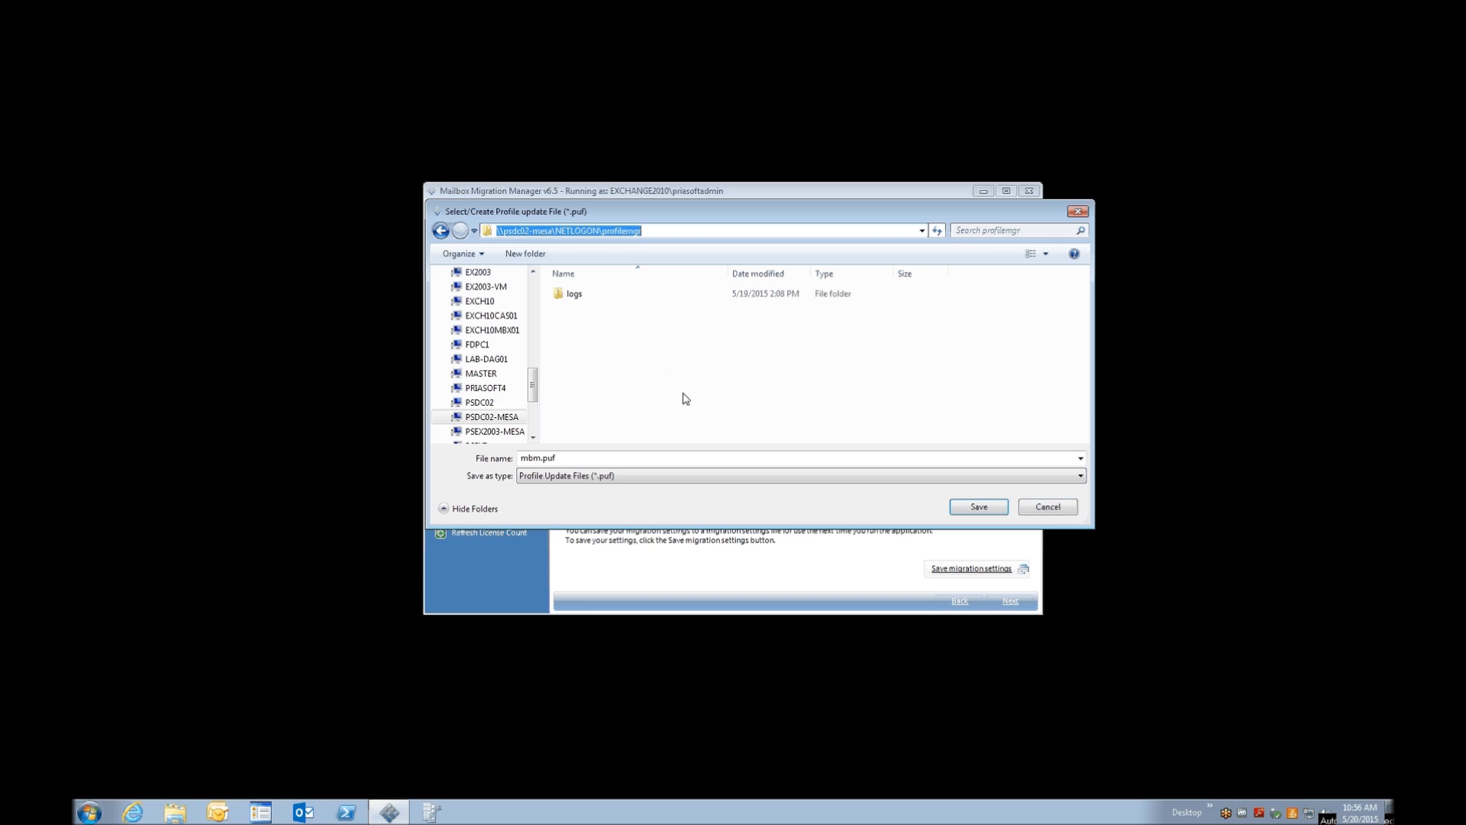
{"action": "left_click", "coordinate": [978, 506]}
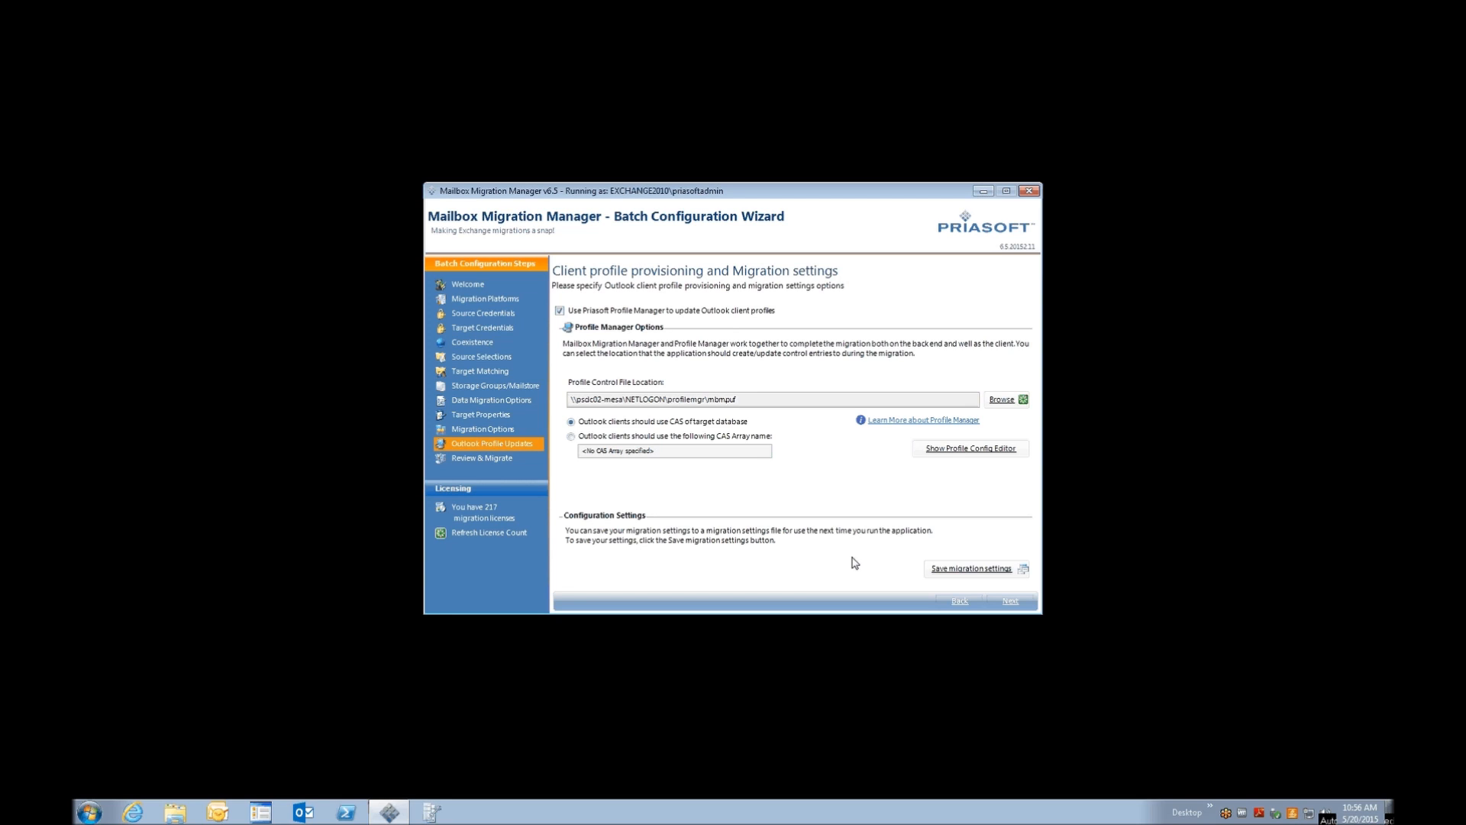
Continue to the review of the key batch settings and start the migration
{"action": "left_click", "coordinate": [1009, 602]}
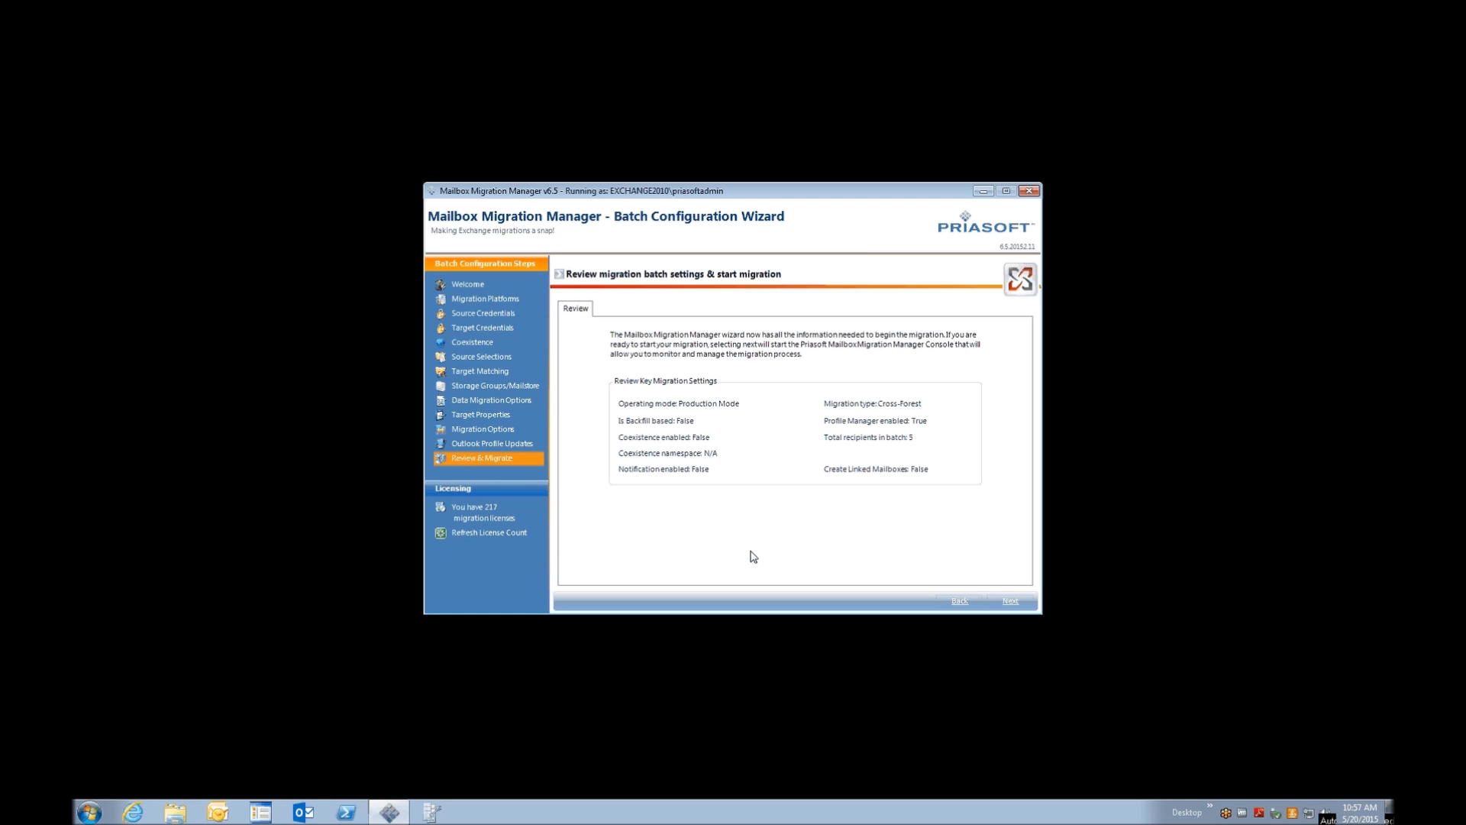
{"action": "left_click", "coordinate": [1010, 601]}
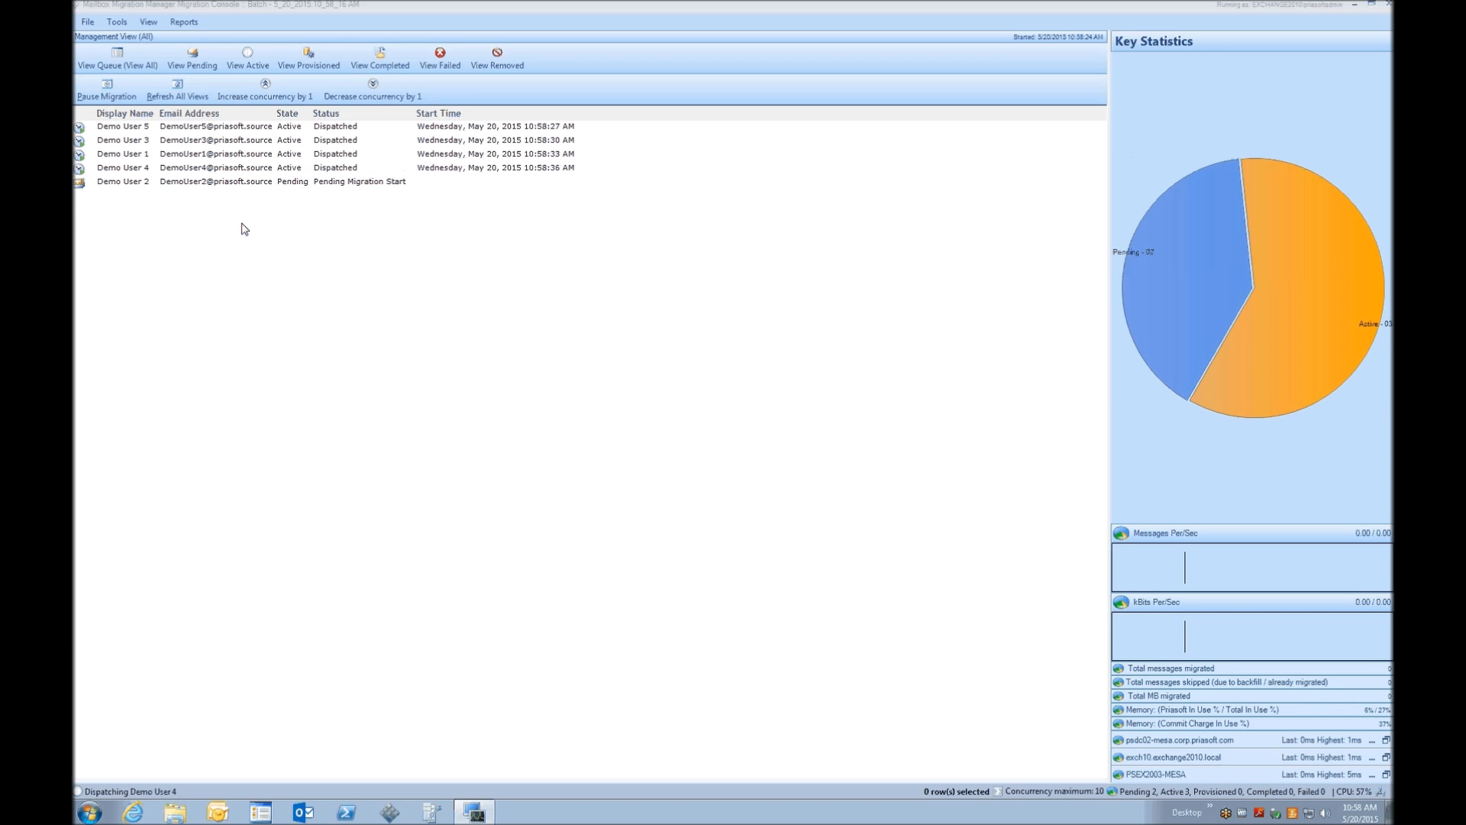
Look through the pending, active, provisioned and completed mailboxes, and return to the full migration queue
{"action": "left_click", "coordinate": [205, 67]}
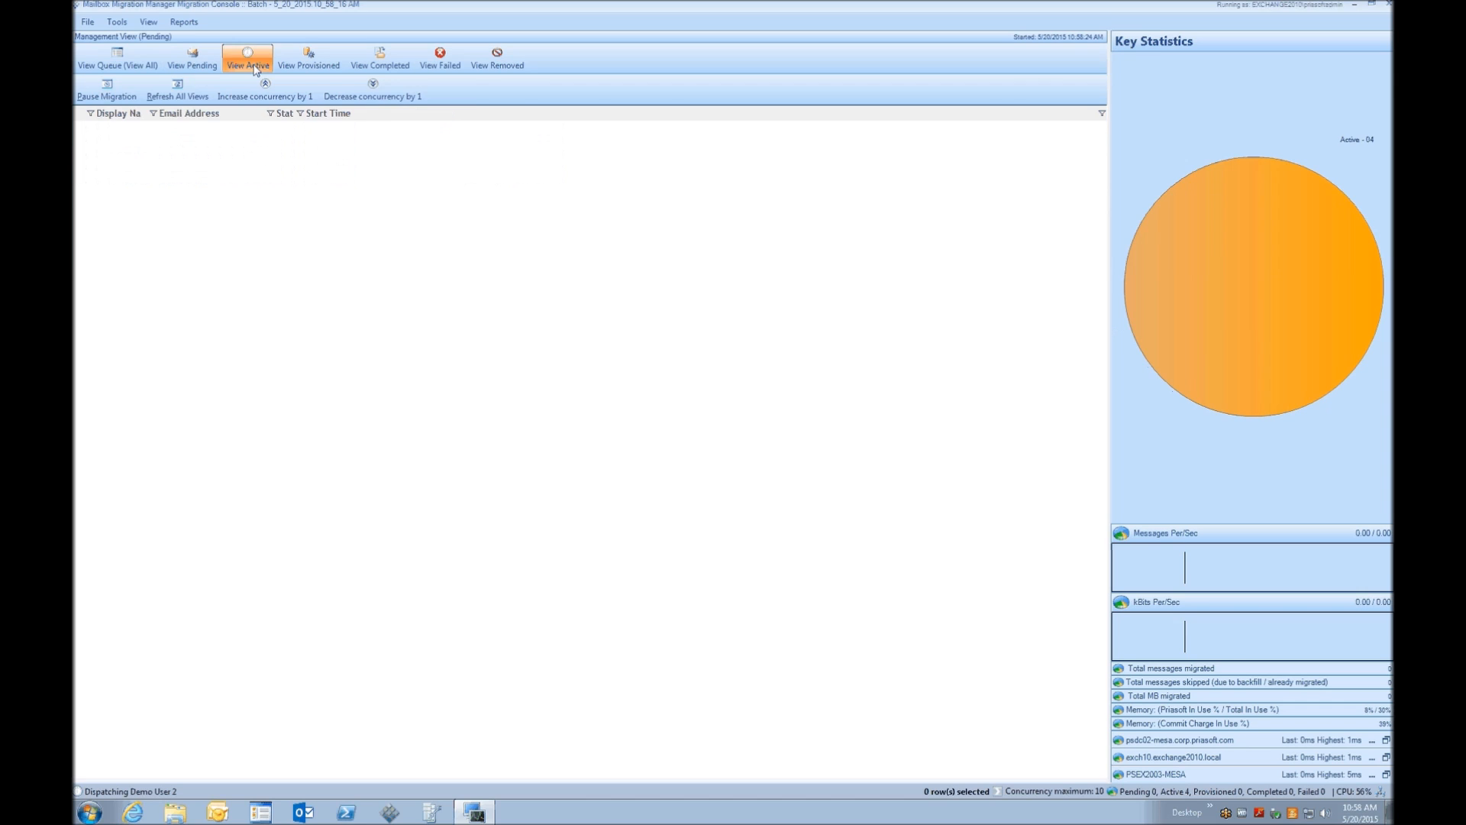
{"action": "left_click", "coordinate": [247, 61]}
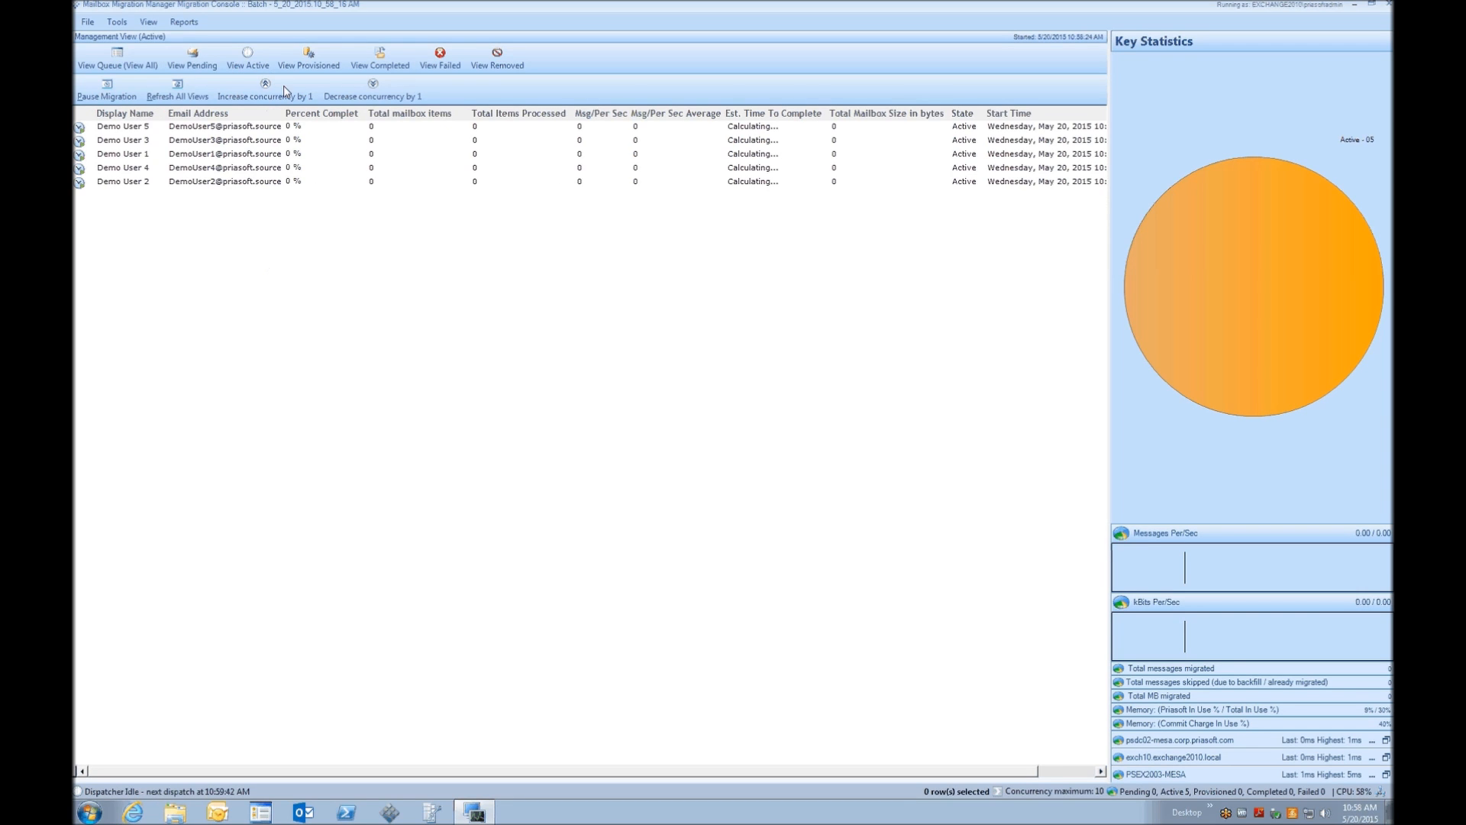
{"action": "left_click", "coordinate": [309, 61]}
{"action": "left_click", "coordinate": [379, 64]}
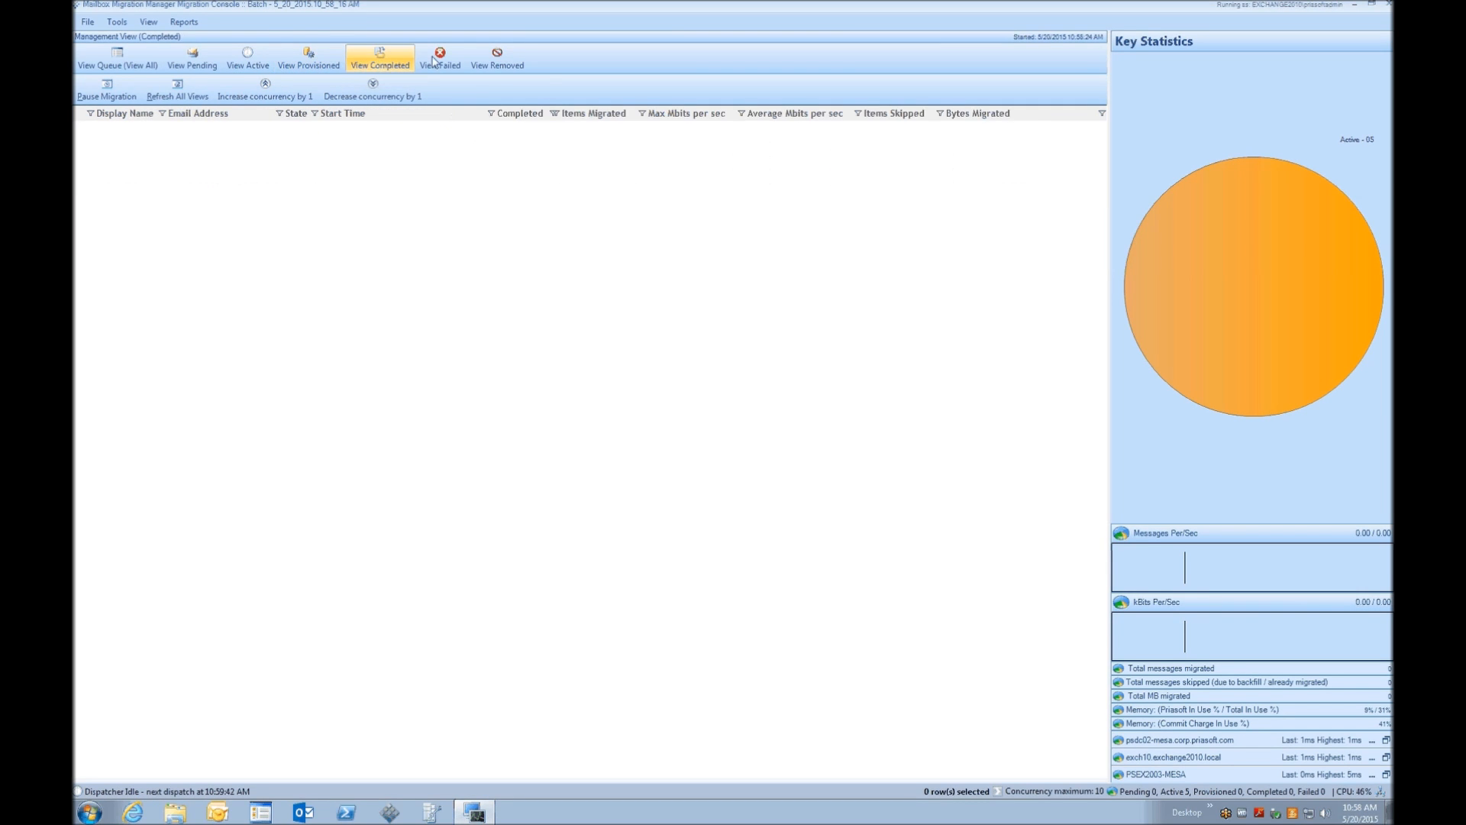
{"action": "left_click", "coordinate": [117, 61]}
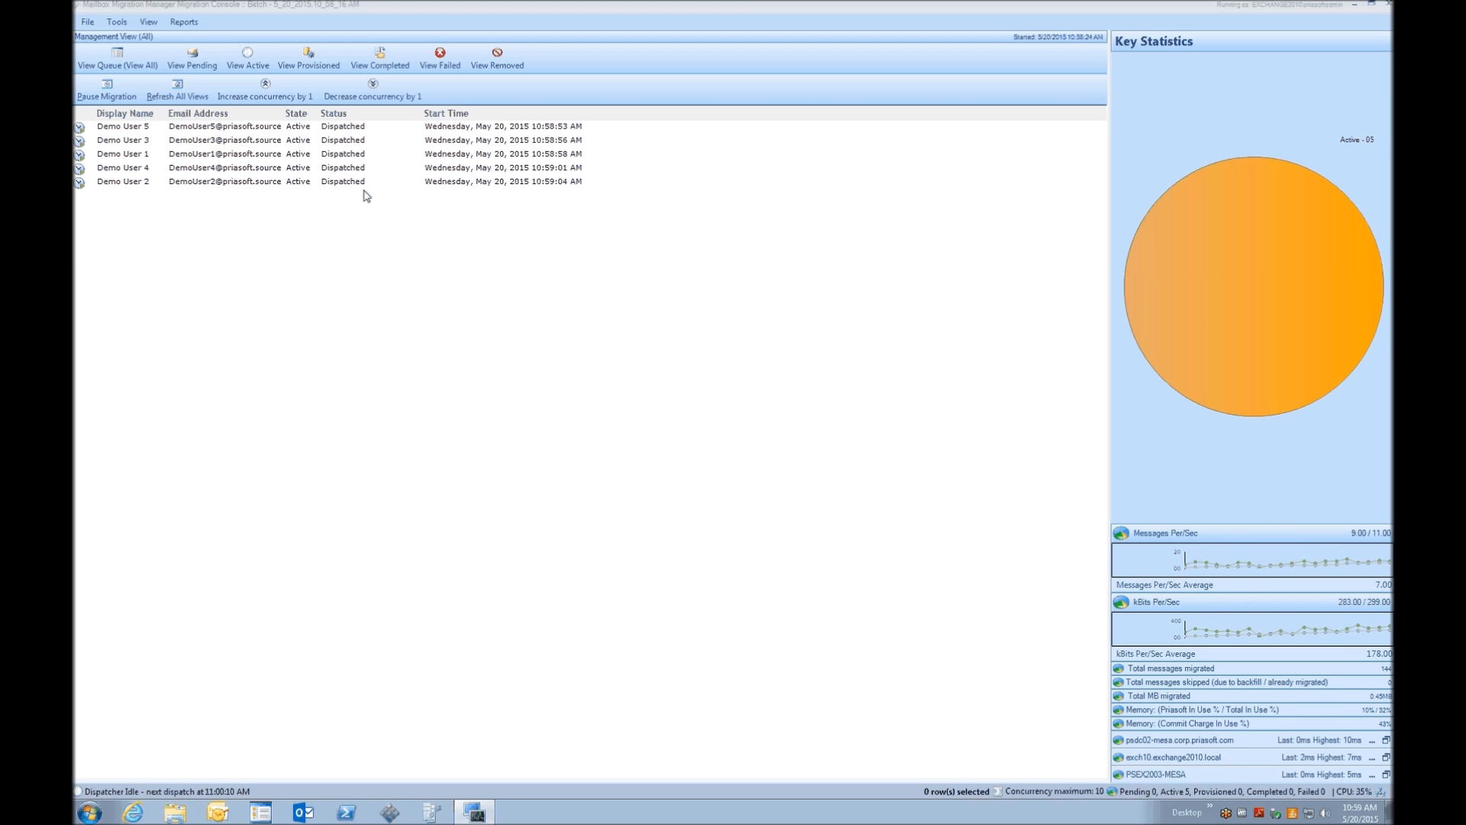
Show the active mailboxes, examine the latency chart for psdc02-mesa in a separate window, and dock it again
{"action": "left_click", "coordinate": [248, 58]}
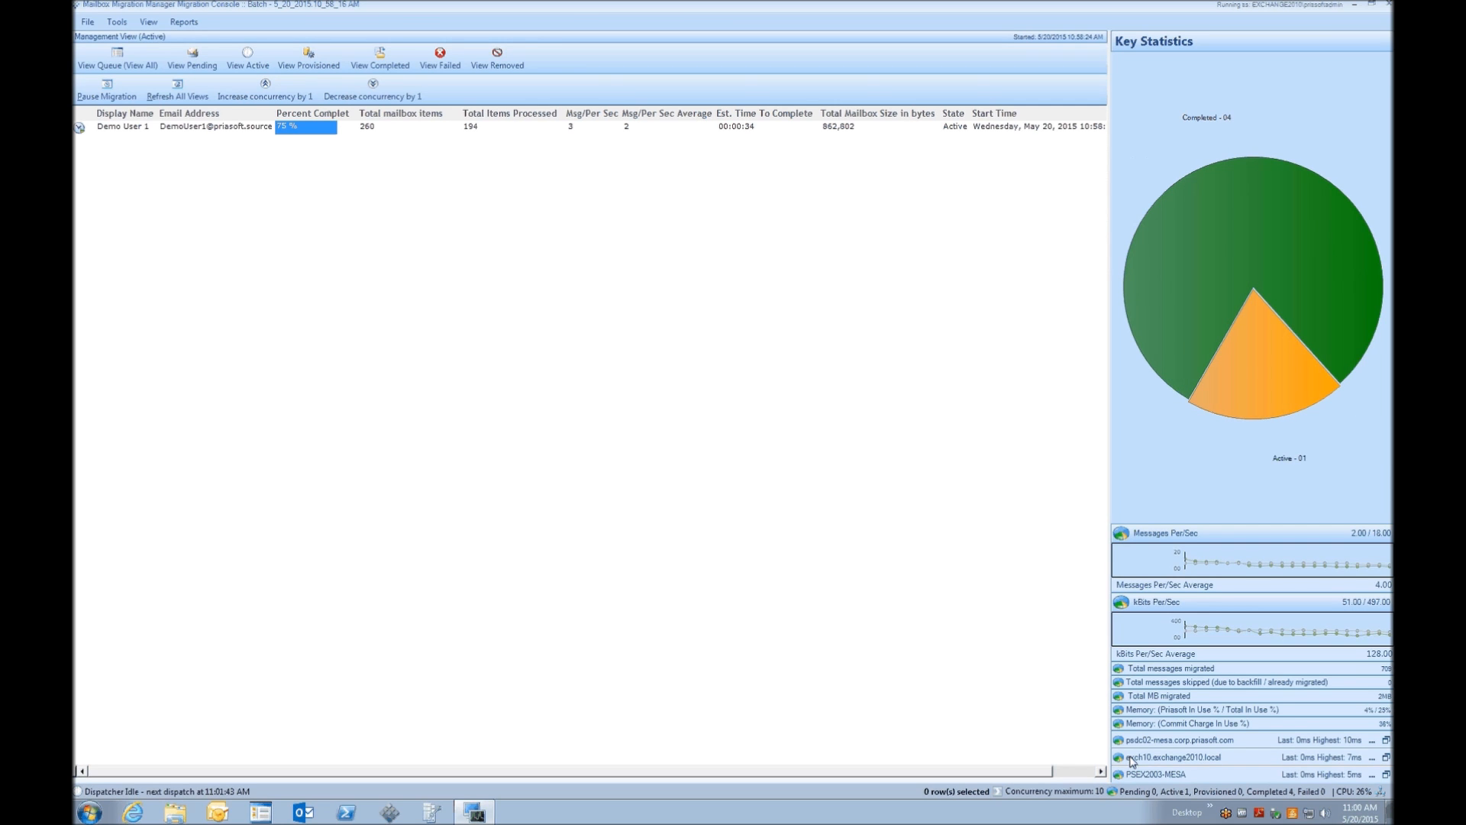
{"action": "left_click", "coordinate": [1386, 741]}
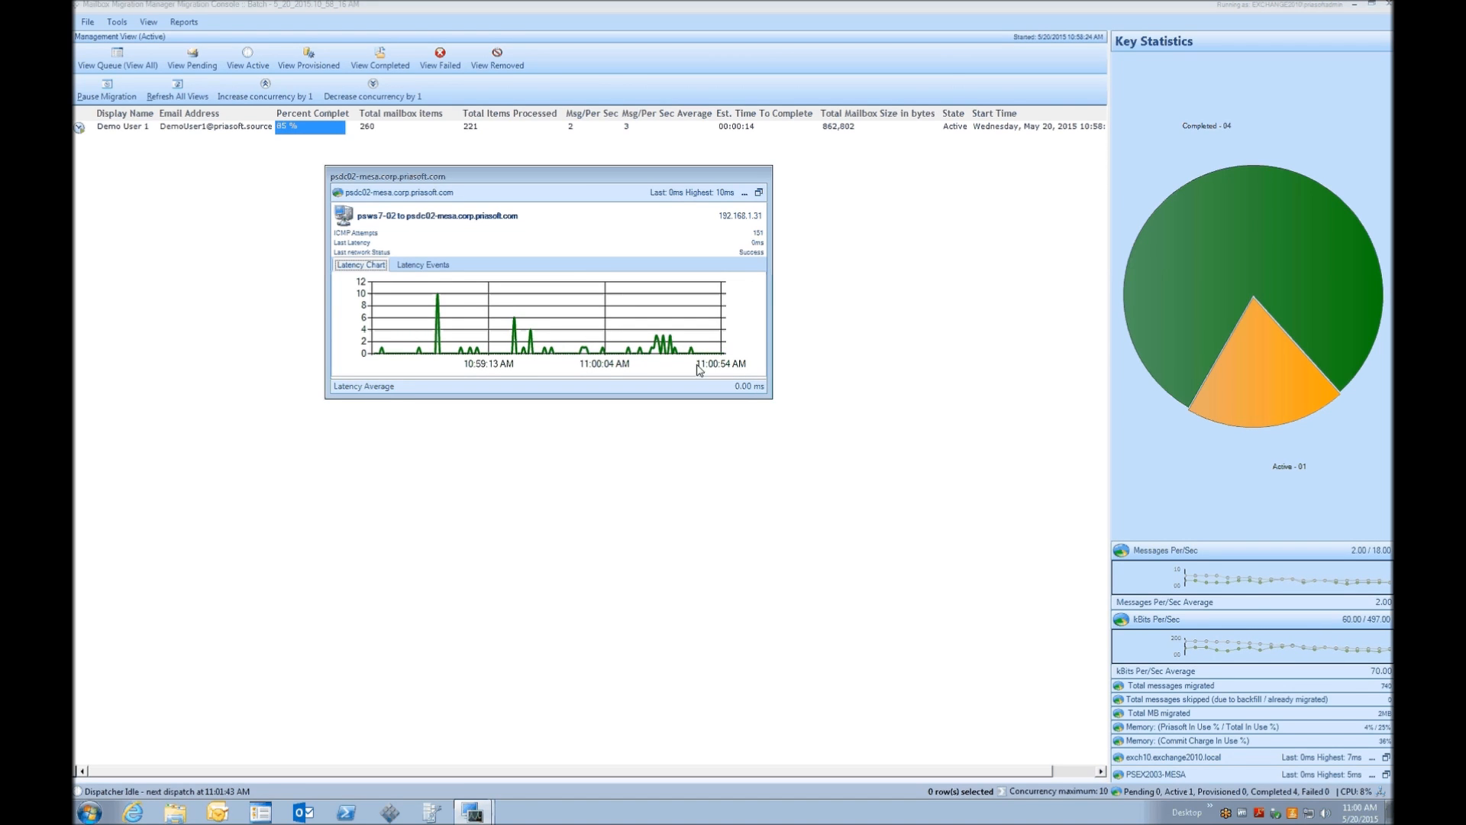
{"action": "left_click", "coordinate": [759, 193]}
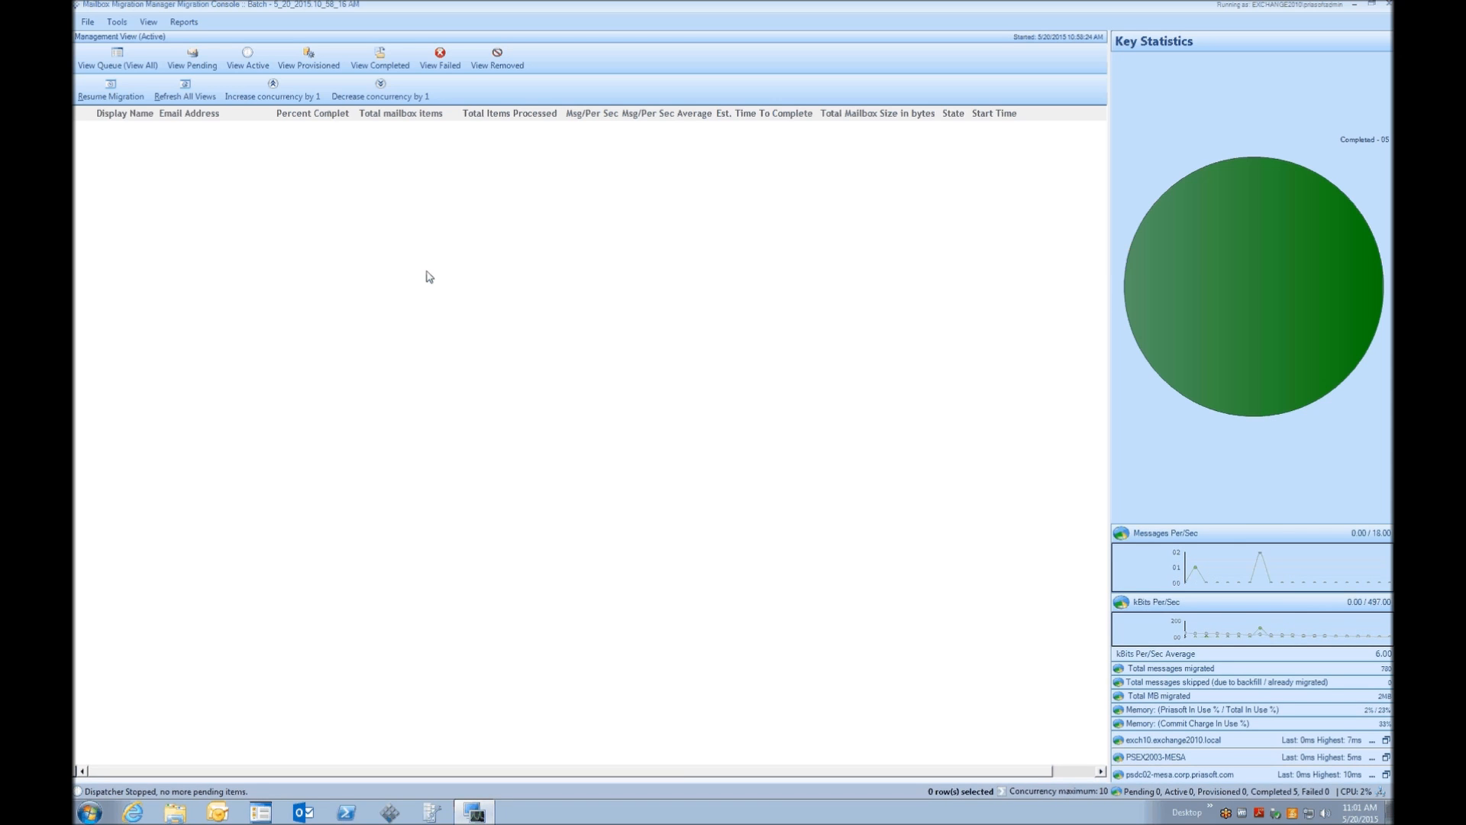
Show the completed mailboxes, open the mailbox migration log of Demo User 5, and read back through its events
{"action": "left_click", "coordinate": [380, 59]}
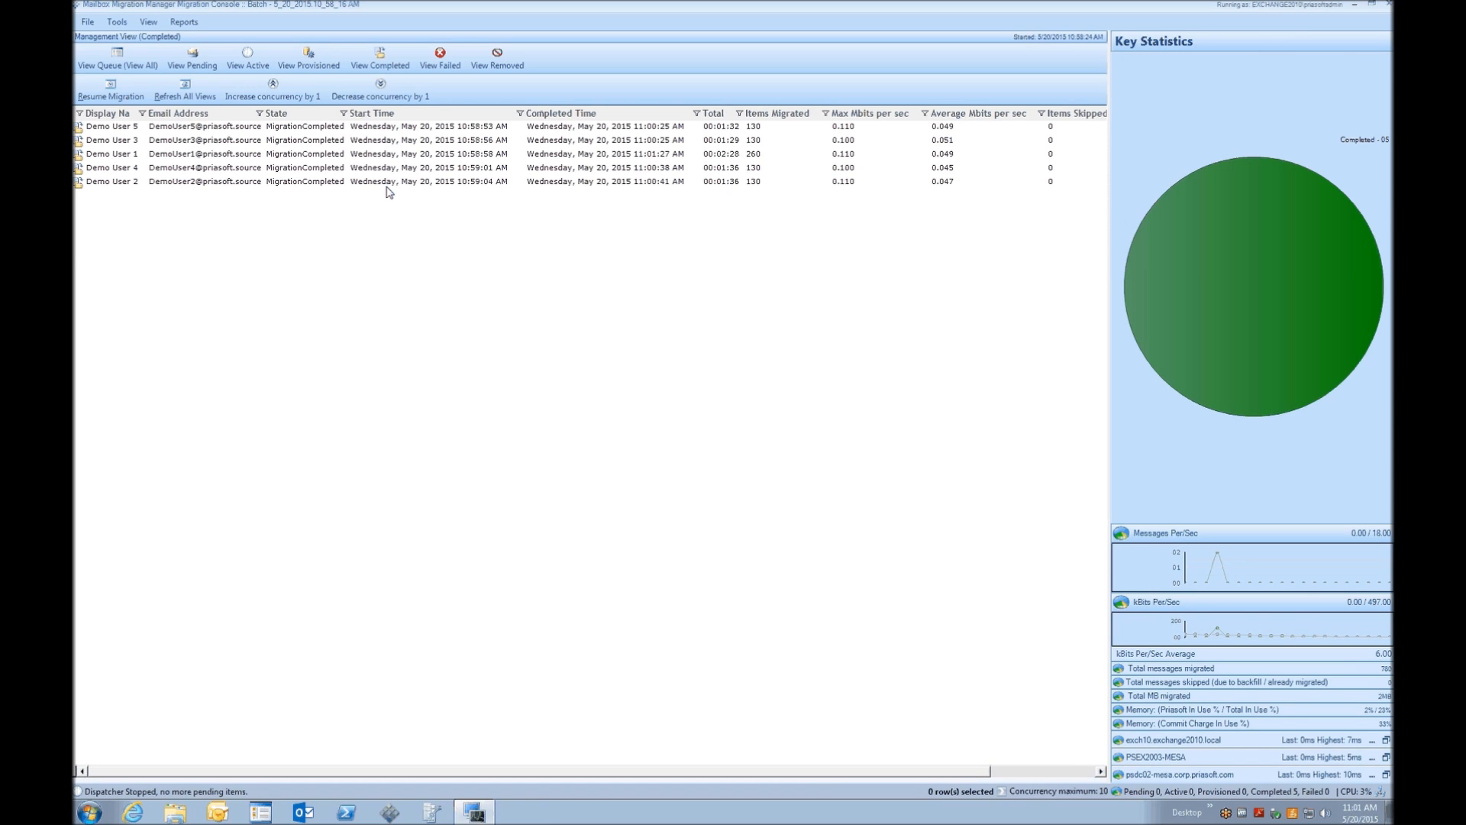
{"action": "left_click", "coordinate": [373, 130]}
{"action": "right_click", "coordinate": [372, 130]}
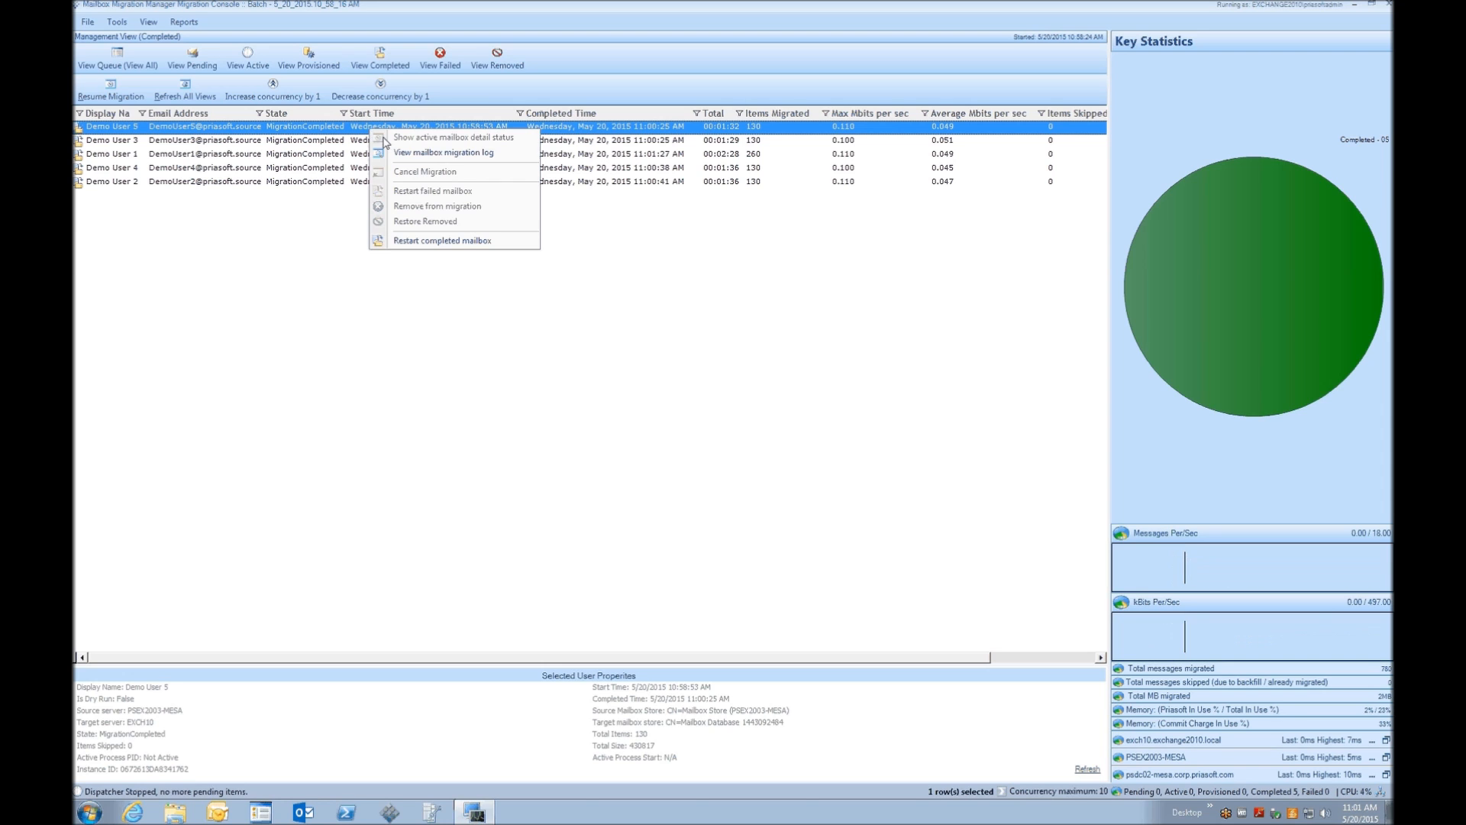
{"action": "left_click", "coordinate": [384, 152]}
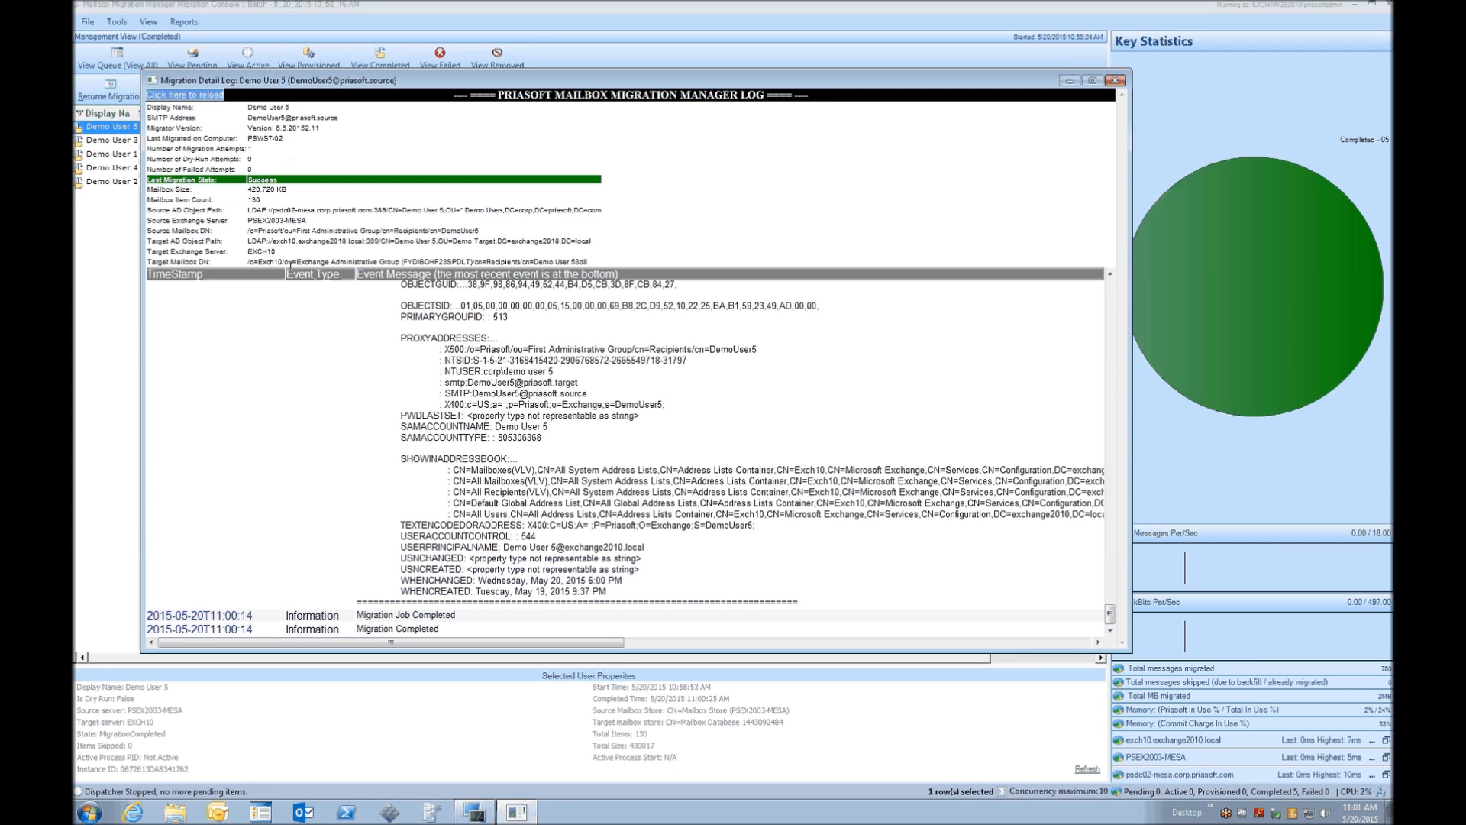
{"action": "scroll", "coordinate": [774, 440], "scroll_direction": "up", "scroll_amount": 5}
{"action": "scroll", "coordinate": [775, 441], "scroll_direction": "up", "scroll_amount": 10}
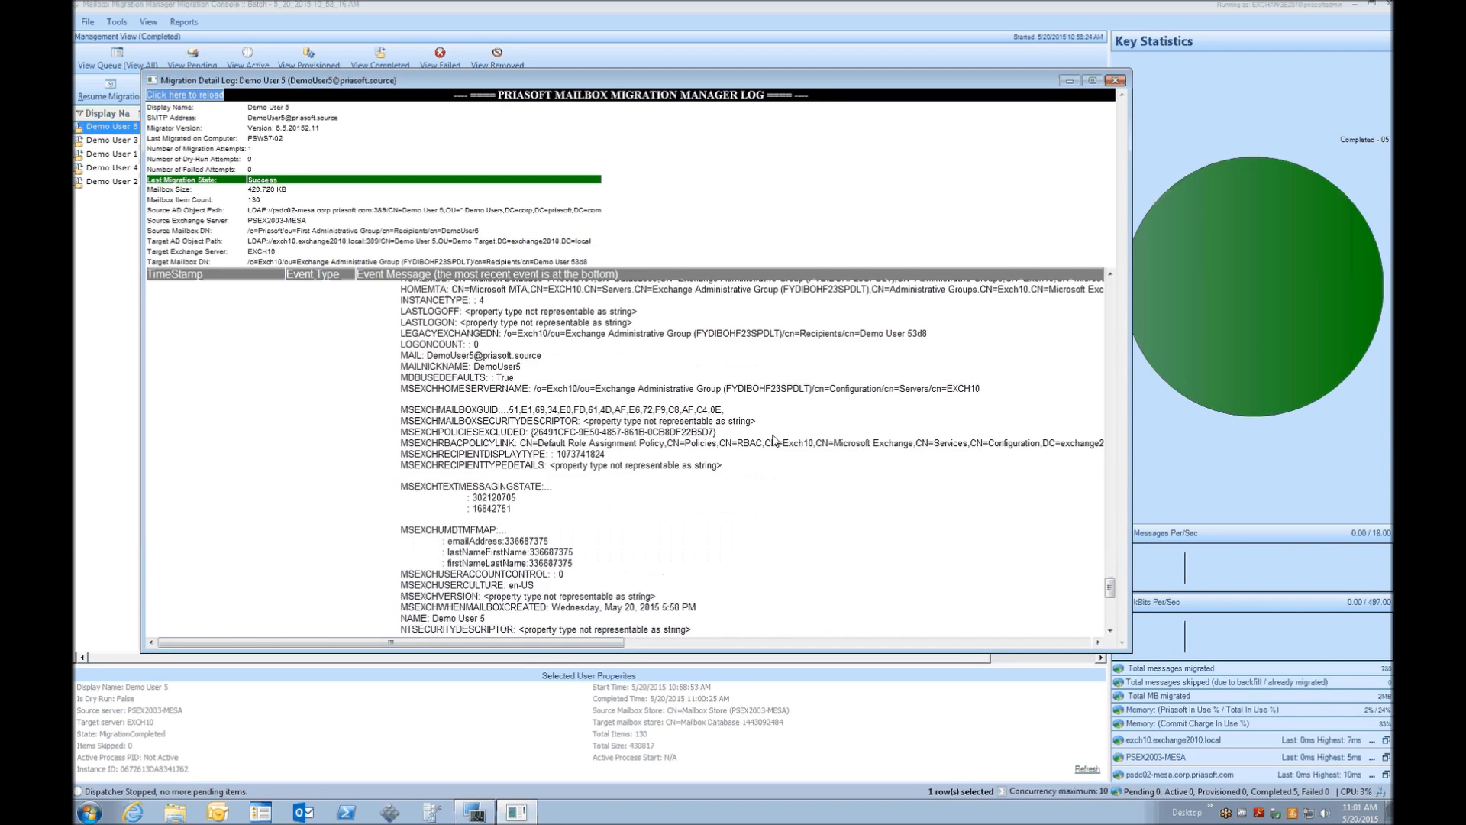
Read through the remaining events of Demo User 5's migration log down to the last entry, and close the log
{"action": "scroll", "coordinate": [775, 441], "scroll_direction": "up", "scroll_amount": 10}
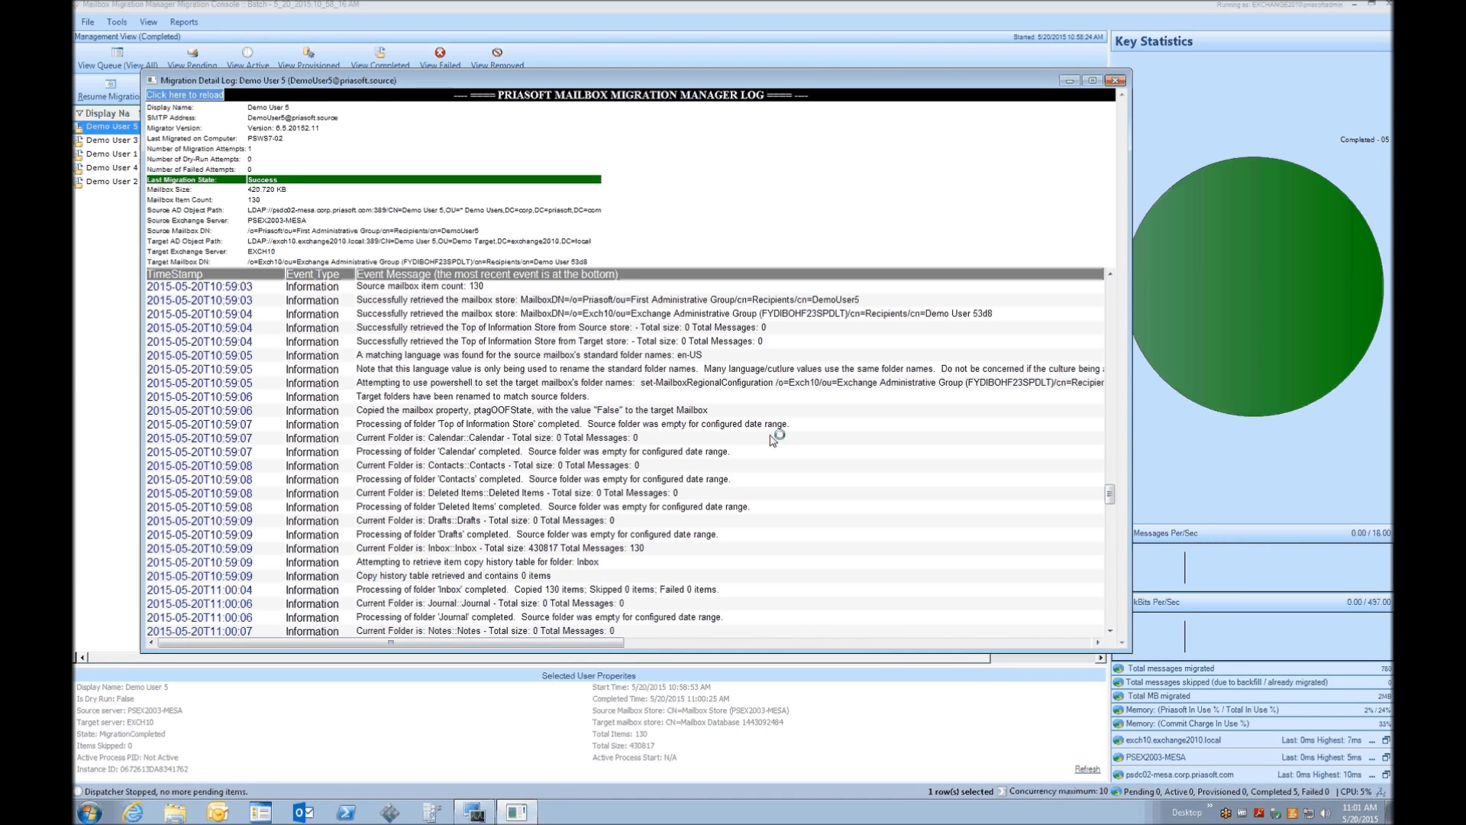
{"action": "scroll", "coordinate": [774, 441], "scroll_direction": "up", "scroll_amount": 10}
{"action": "scroll", "coordinate": [775, 441], "scroll_direction": "down", "scroll_amount": 10}
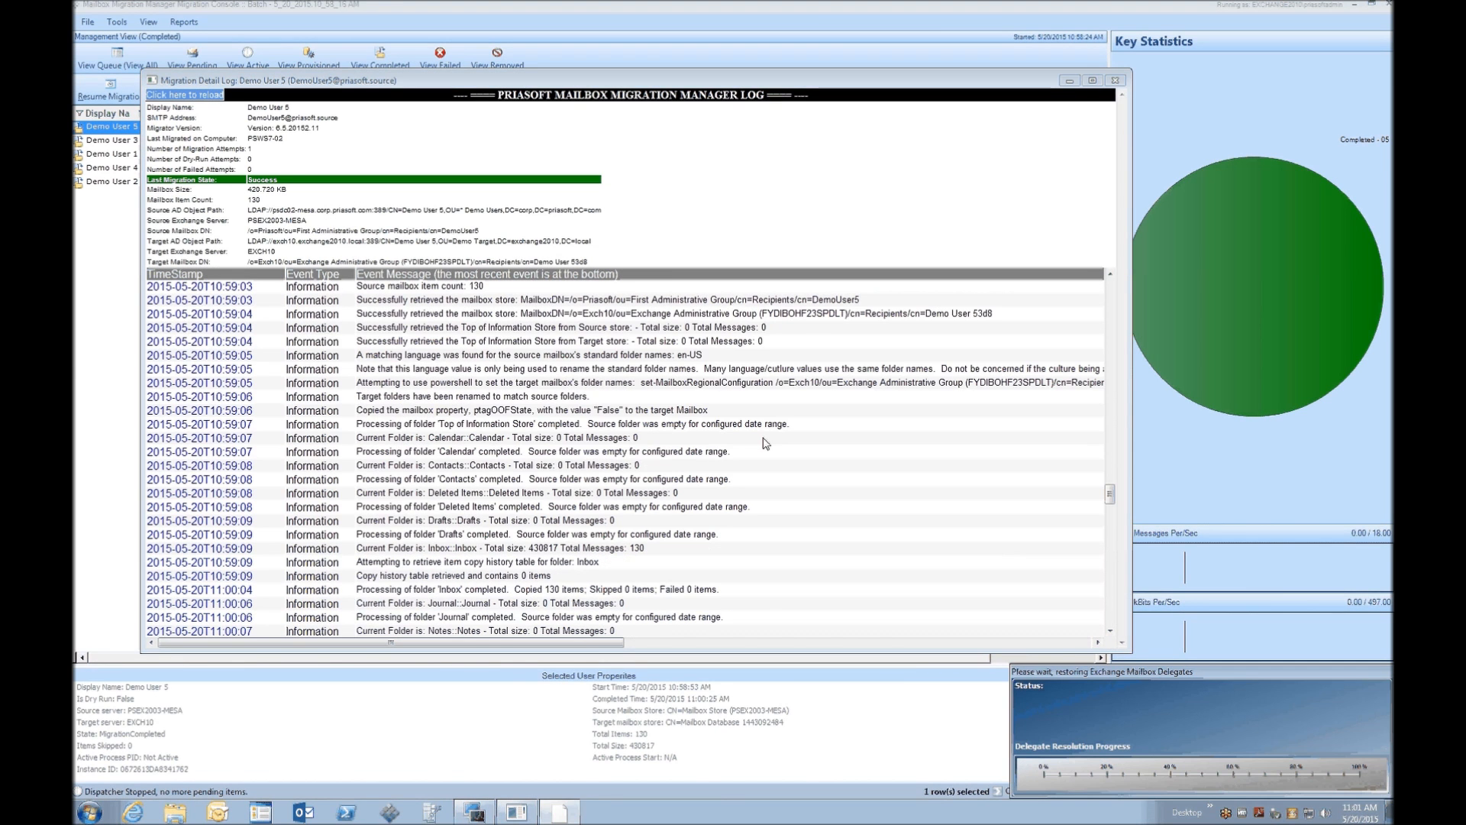
{"action": "scroll", "coordinate": [766, 443], "scroll_direction": "down", "scroll_amount": 15}
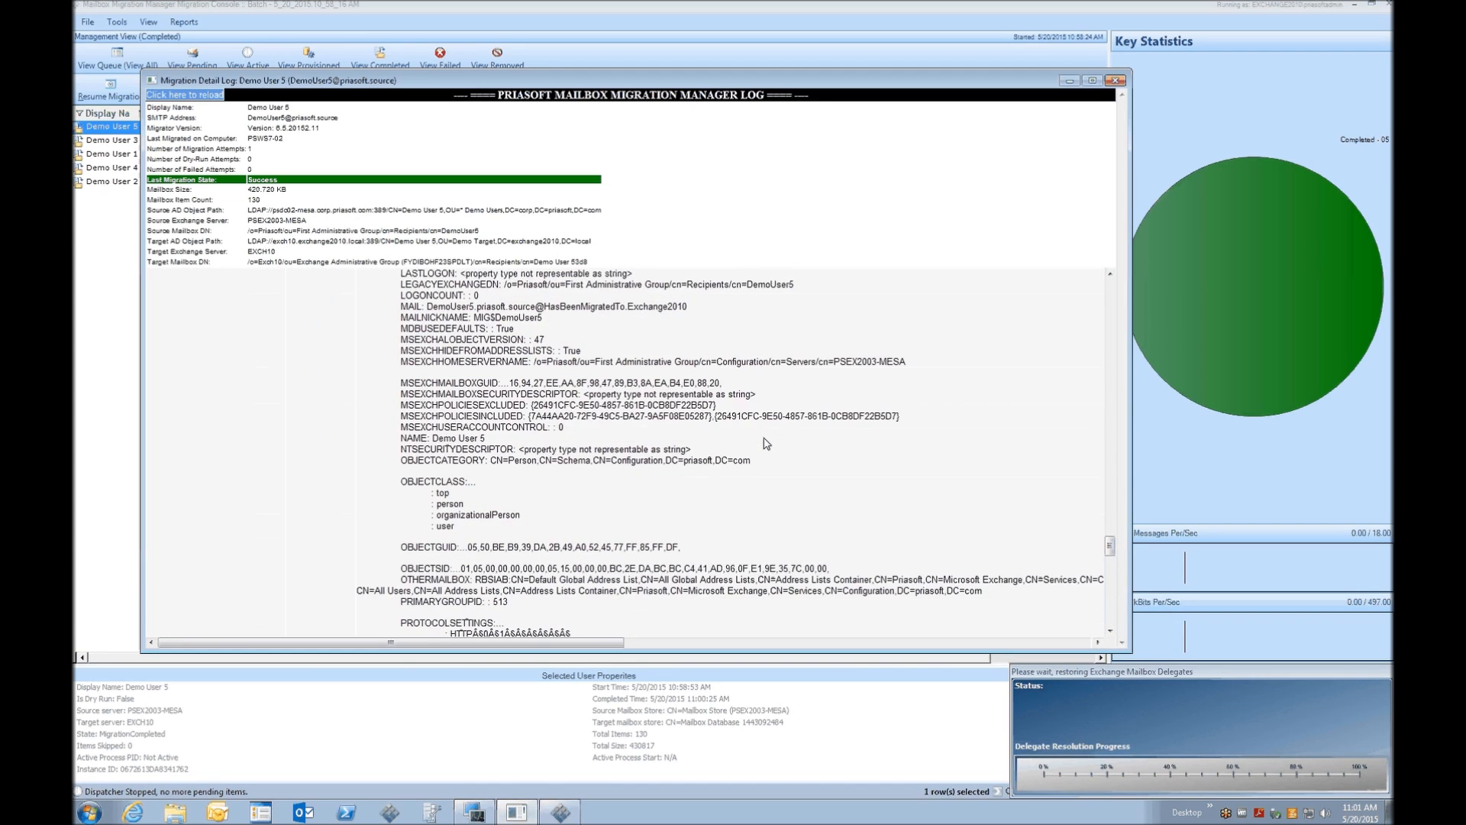
{"action": "scroll", "coordinate": [767, 443], "scroll_direction": "down", "scroll_amount": 15}
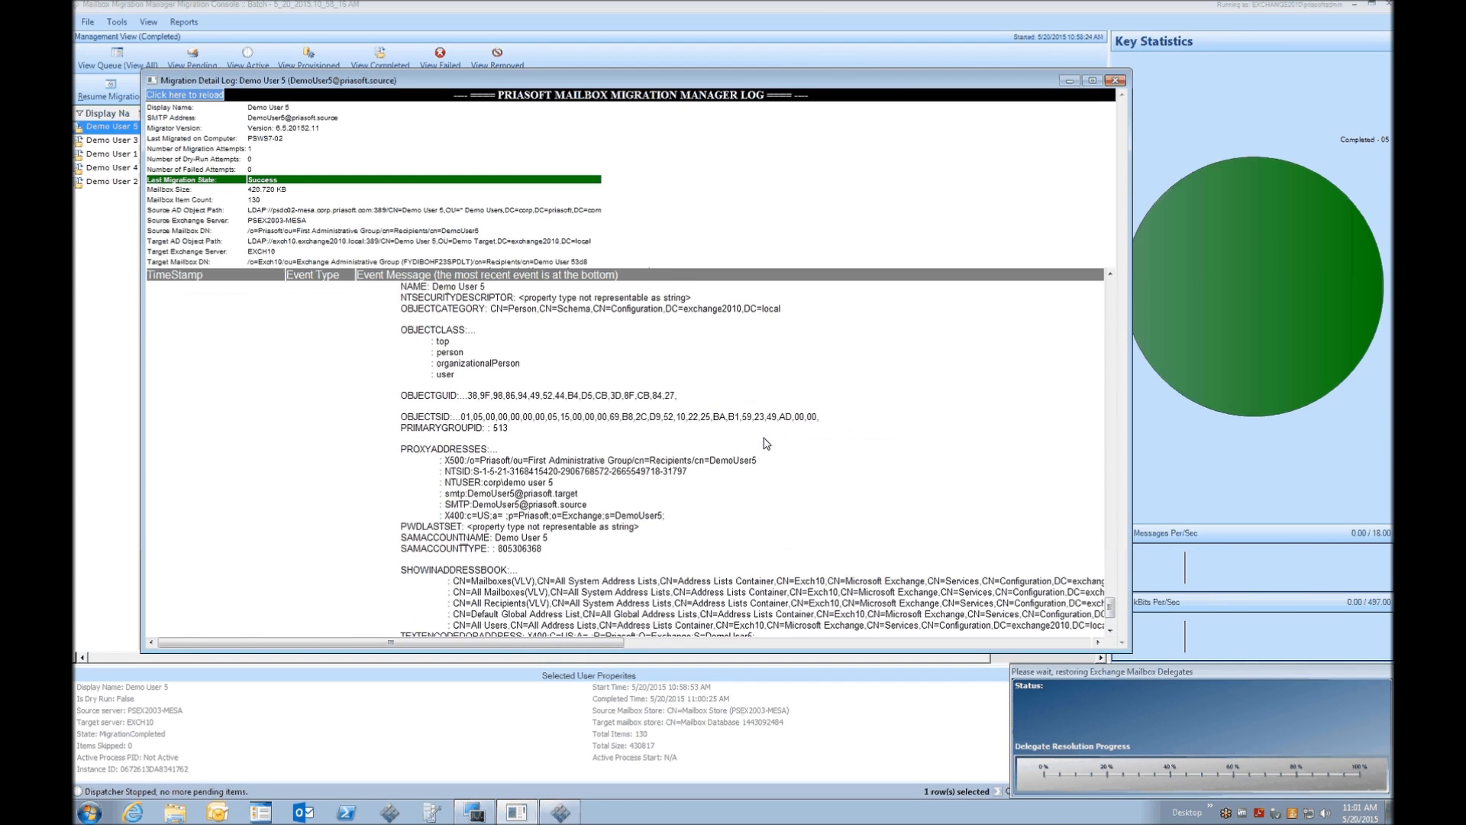
{"action": "scroll", "coordinate": [767, 443], "scroll_direction": "down", "scroll_amount": 3}
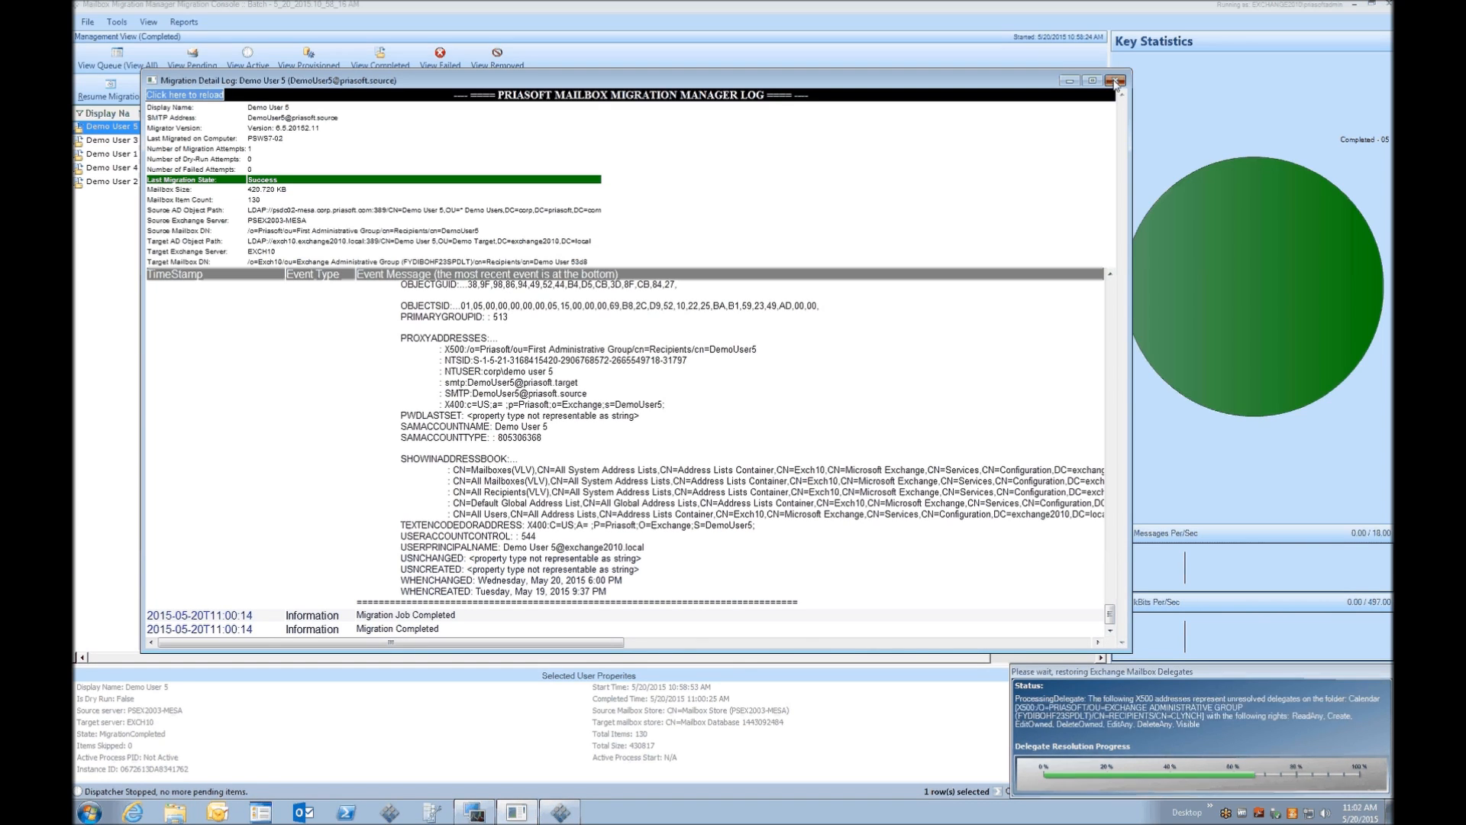
{"action": "left_click", "coordinate": [1116, 81]}
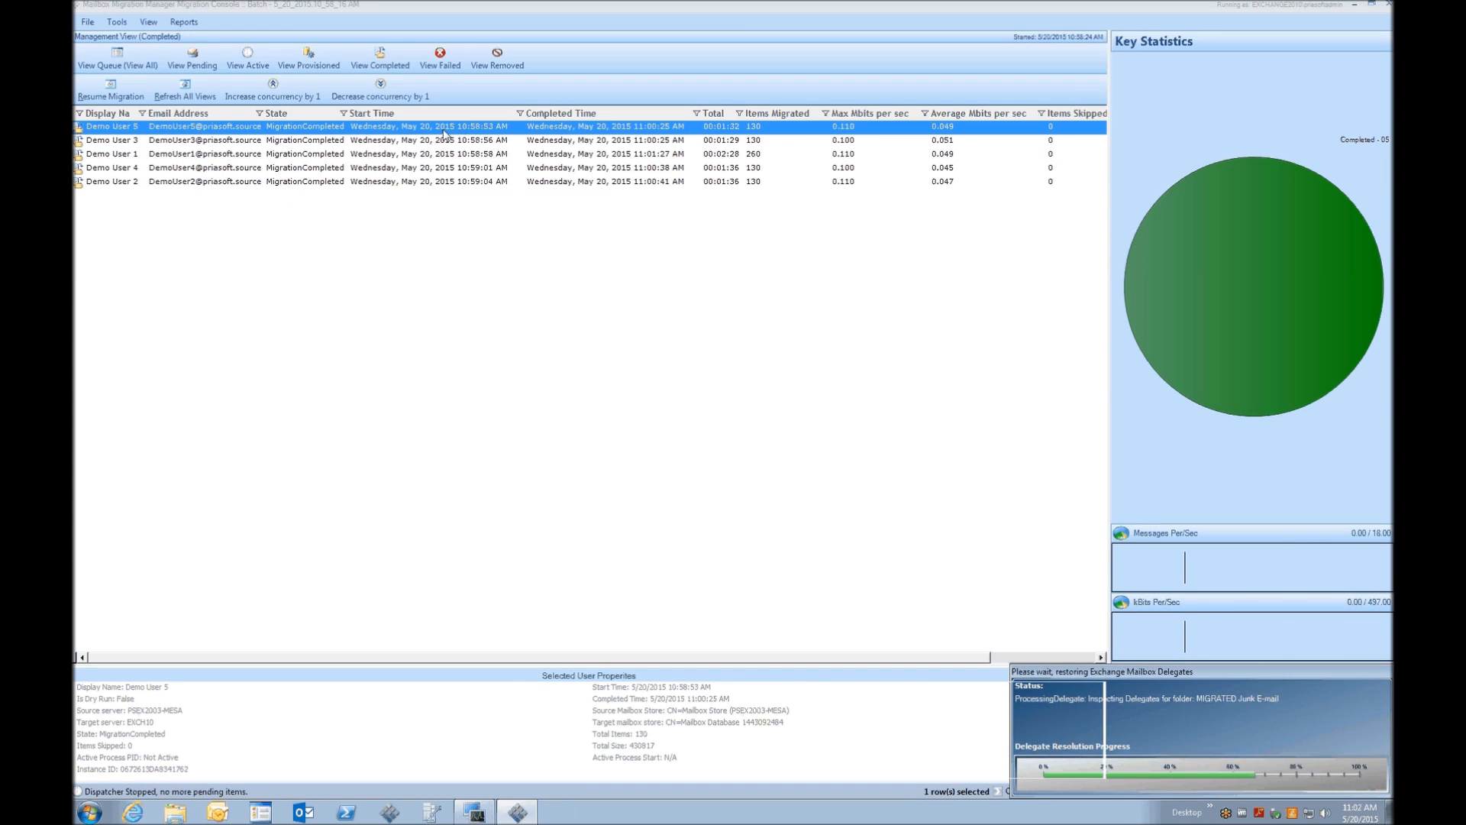
Check the actions offered for the completed Demo User 5 mailbox, and close the migration console
{"action": "right_click", "coordinate": [446, 131]}
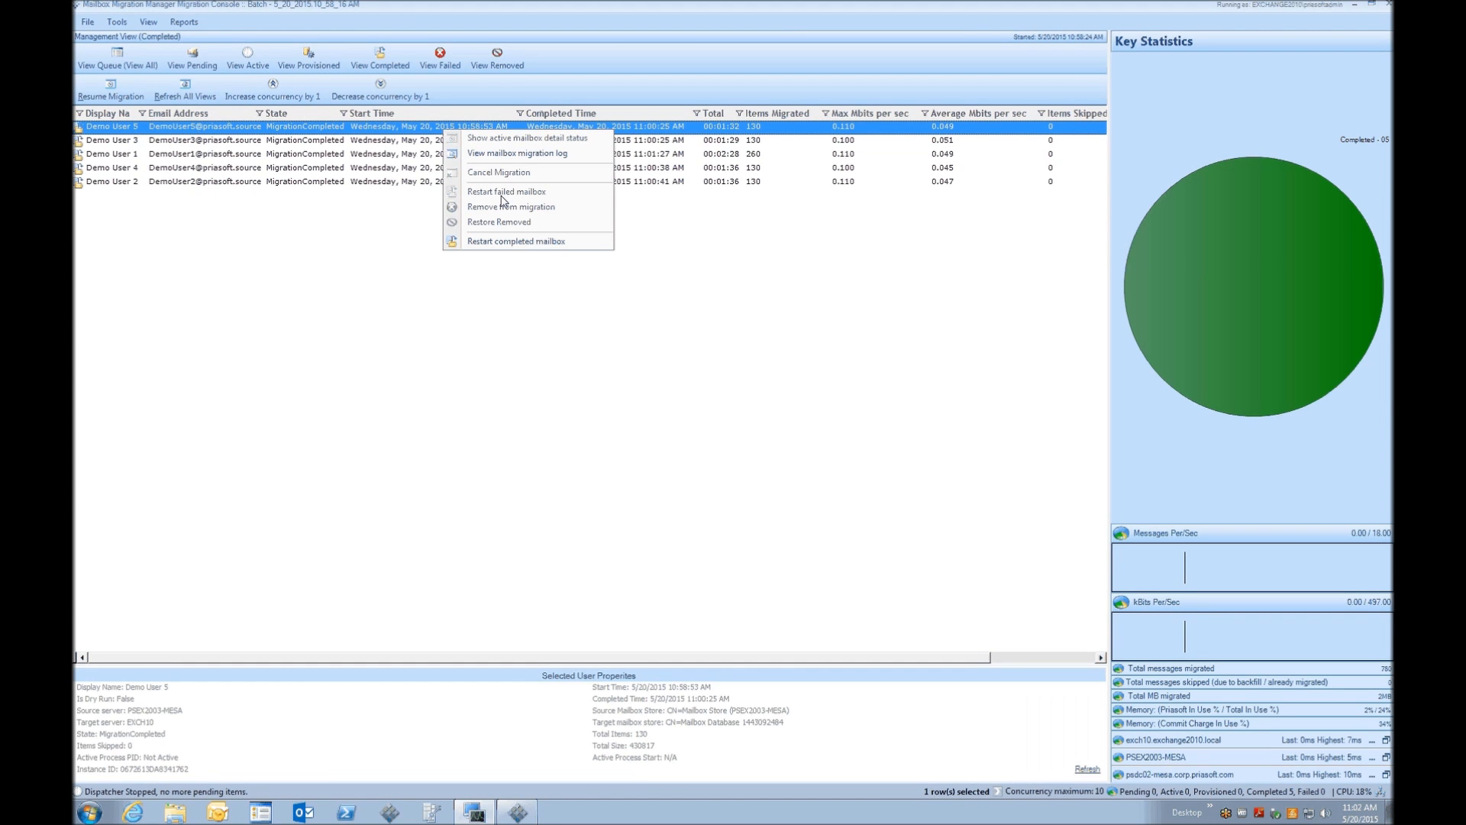
{"action": "left_click", "coordinate": [795, 309]}
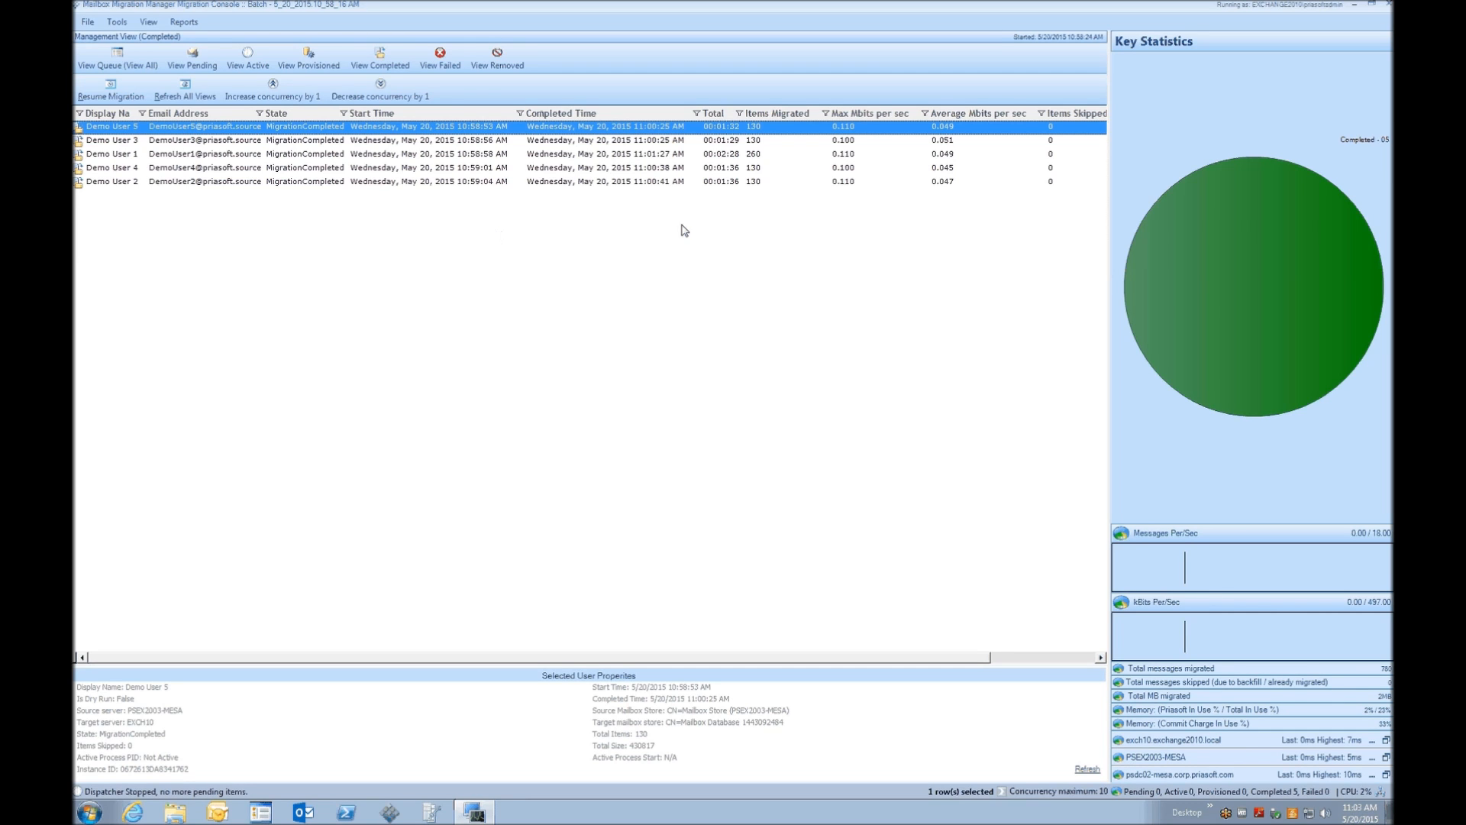
{"action": "left_click", "coordinate": [1388, 6]}
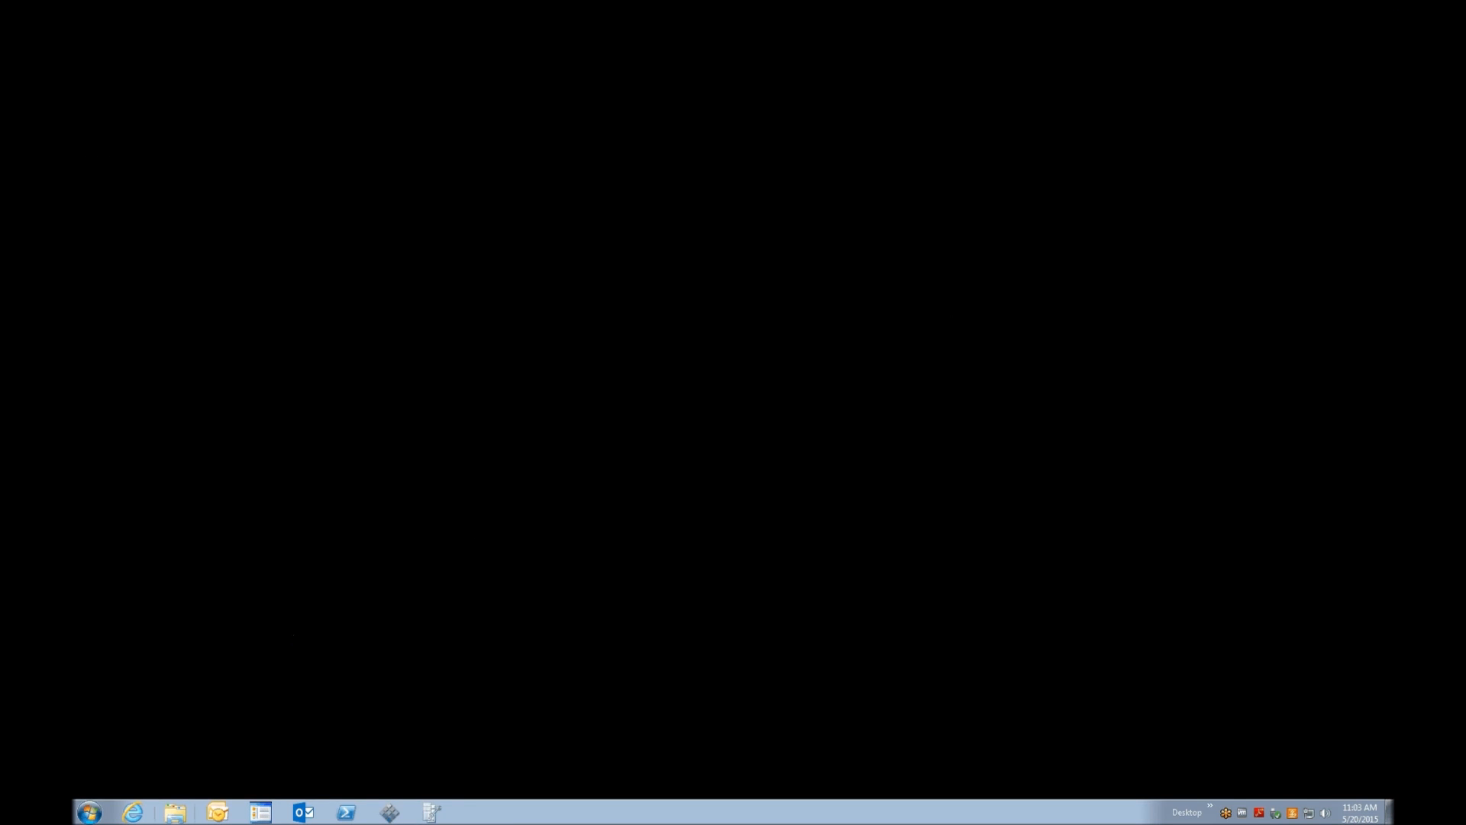
Open the profilemgr network folder in Windows Explorer, show its full path, look into its logs subfolder, and return
{"action": "right_click", "coordinate": [176, 816]}
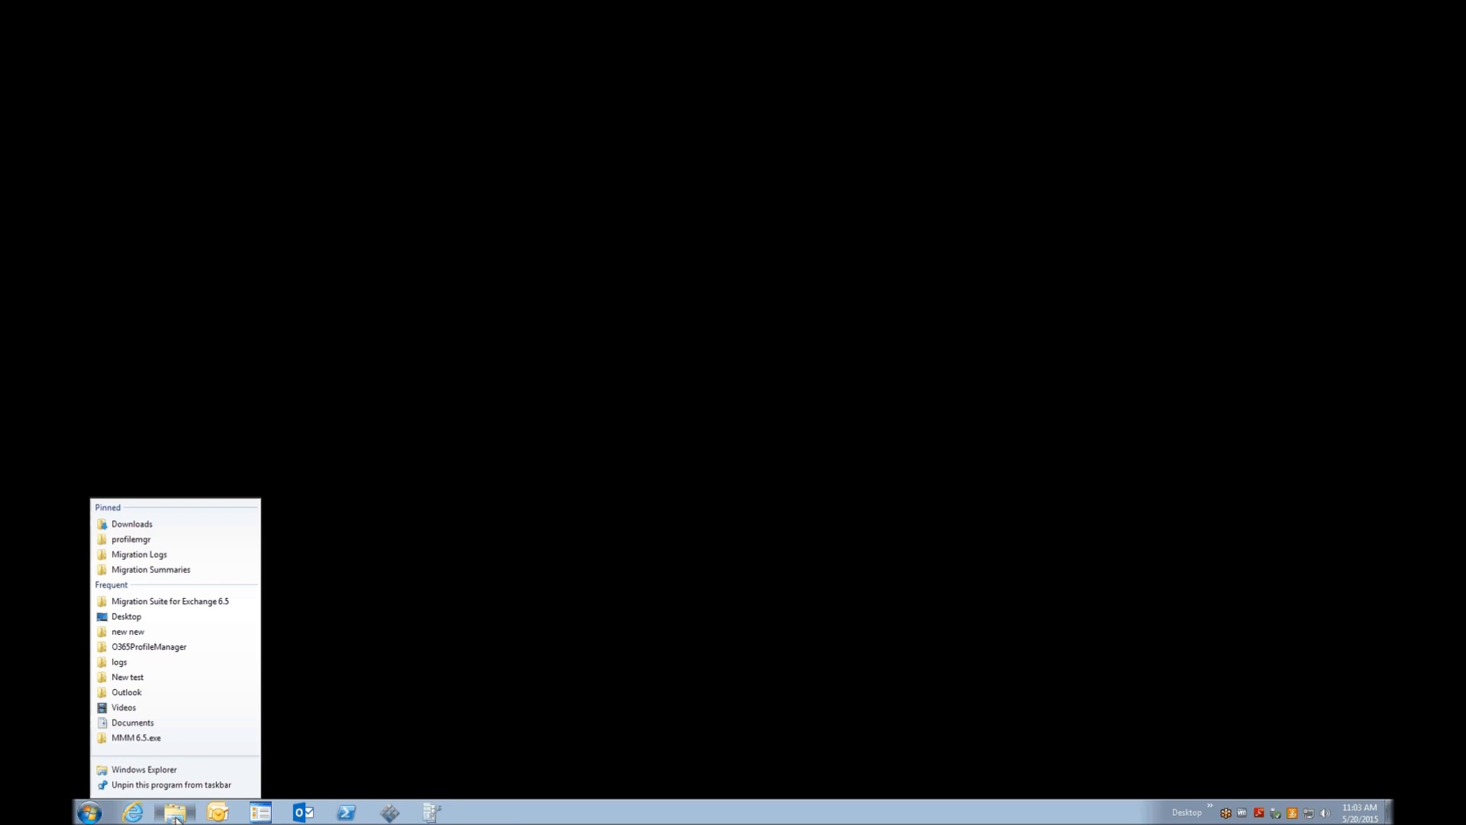
{"action": "left_click", "coordinate": [180, 539]}
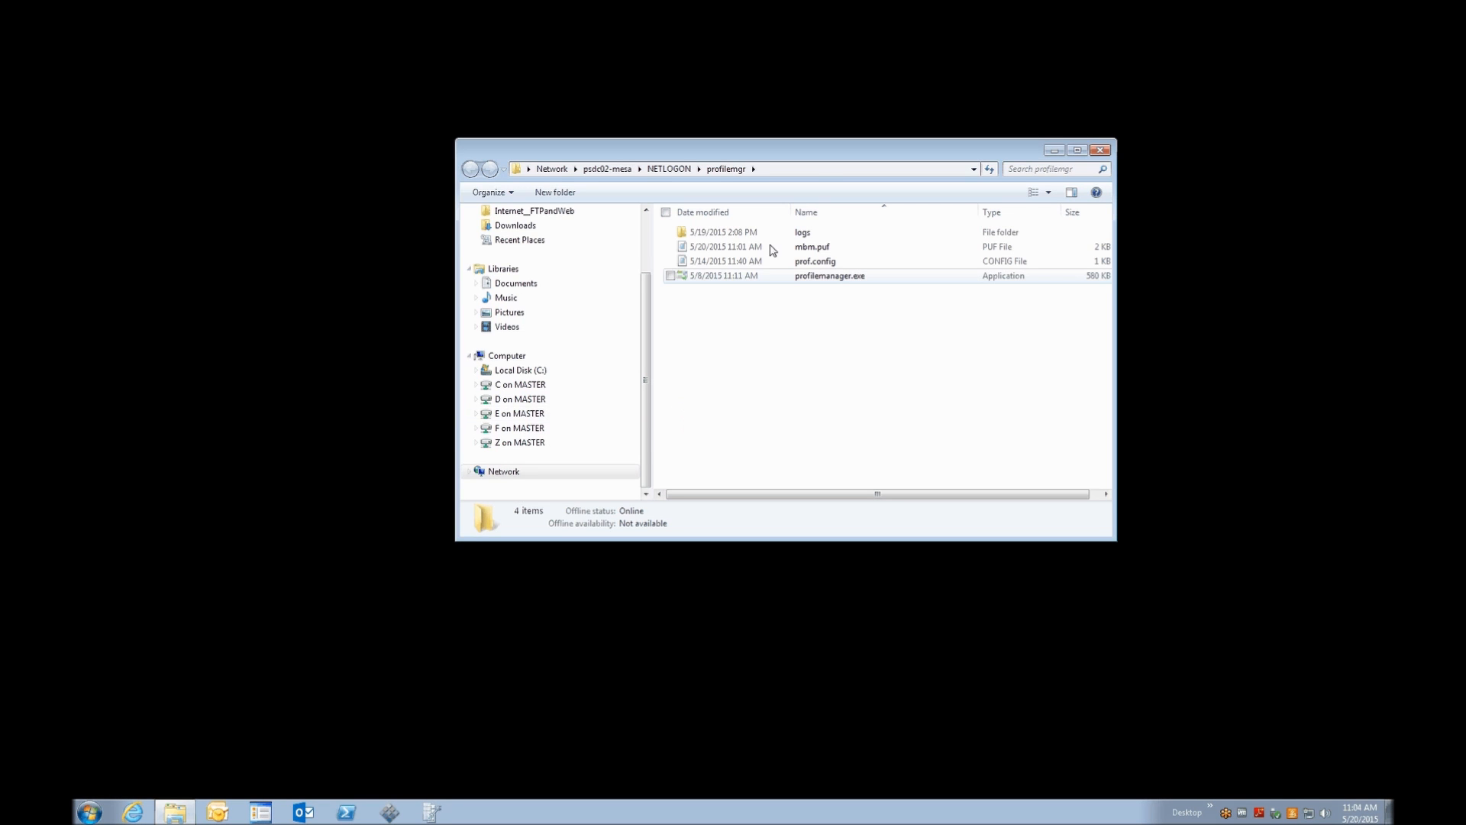
{"action": "left_click", "coordinate": [814, 176]}
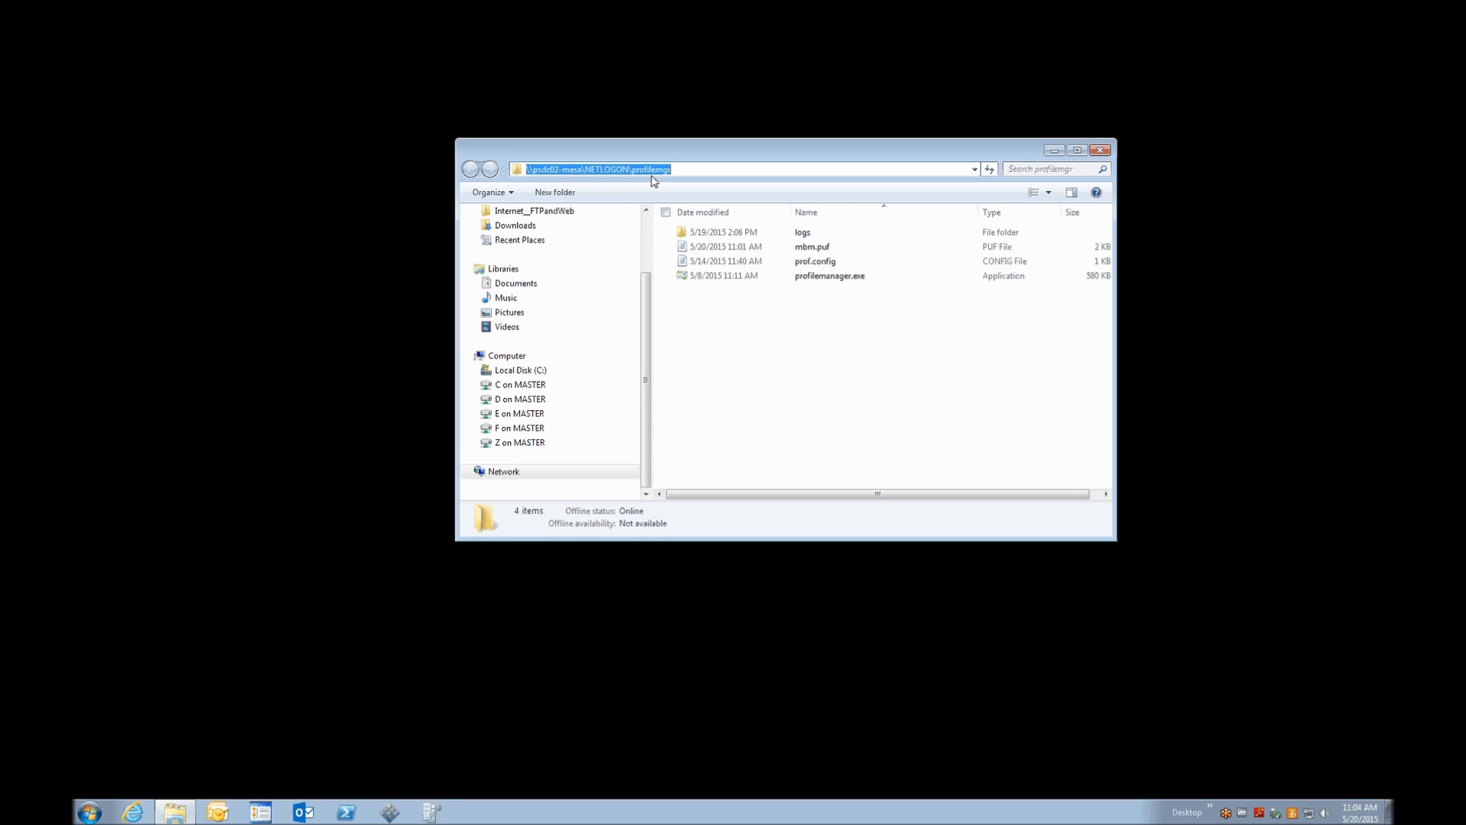
{"action": "left_click", "coordinate": [825, 397]}
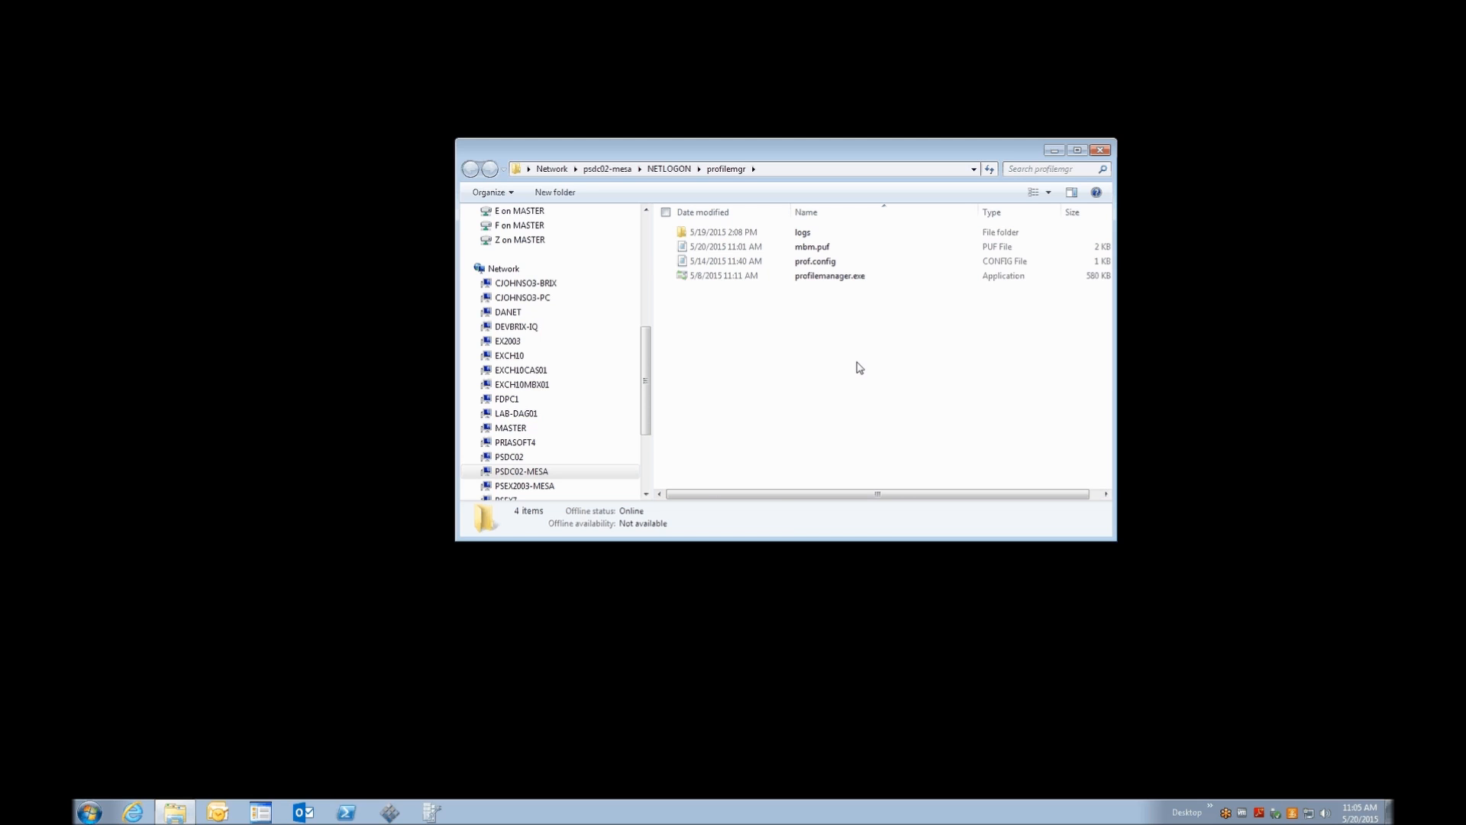
{"action": "double_click", "coordinate": [740, 232]}
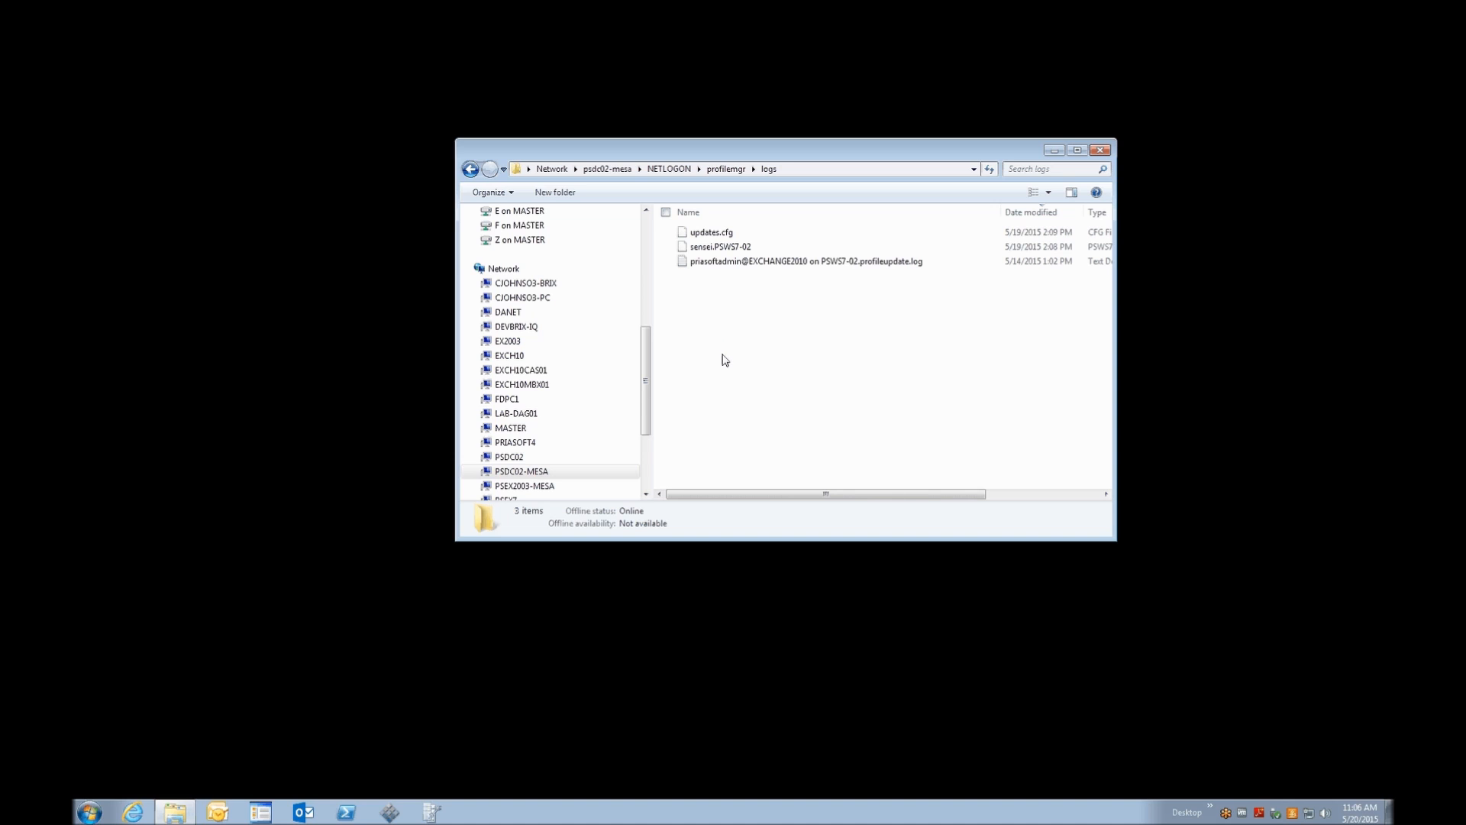
{"action": "left_click", "coordinate": [735, 171]}
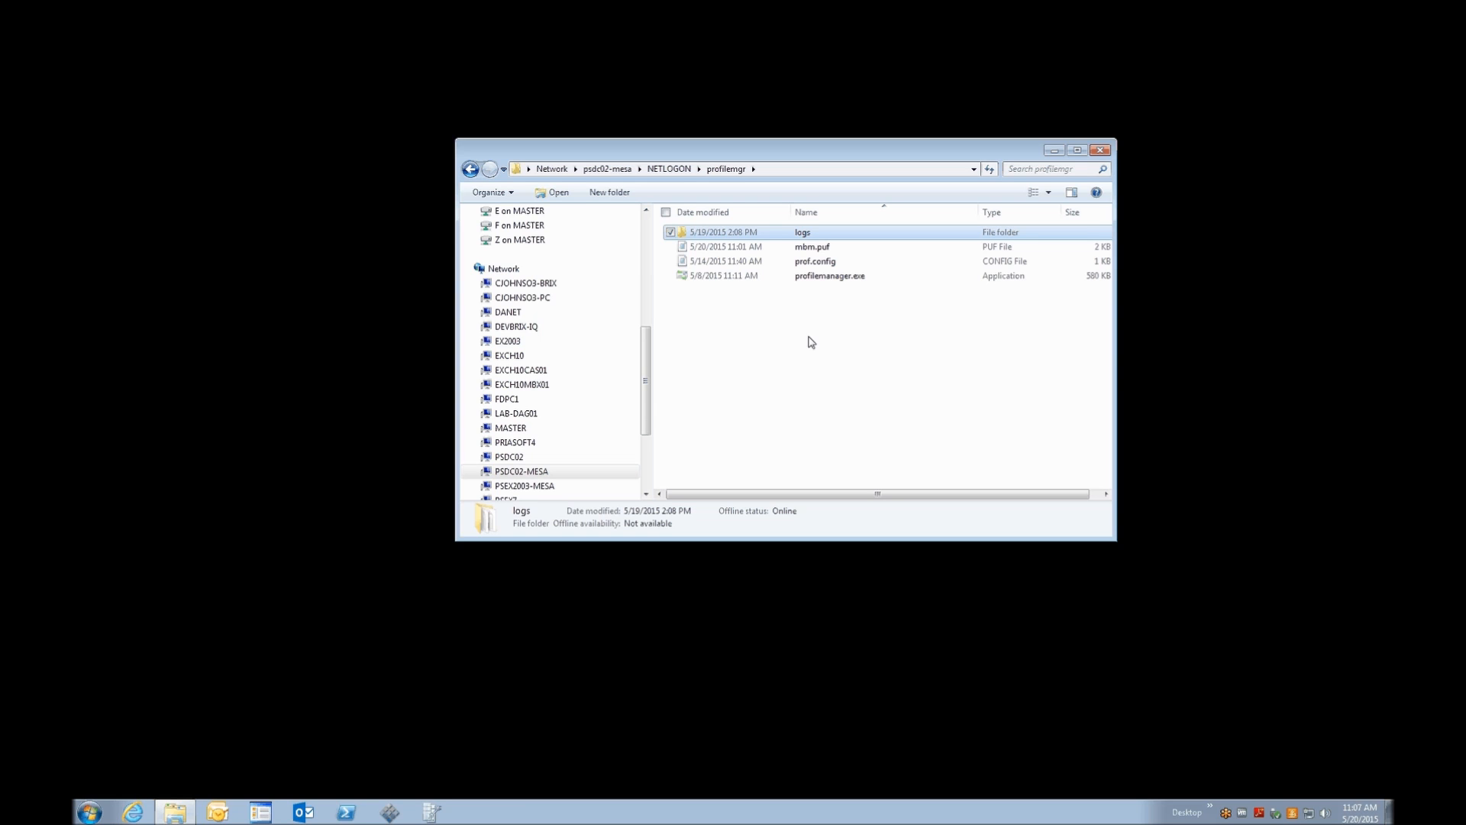
Run profilemanager.exe from the profilemgr folder and open the logs subfolder
{"action": "left_click", "coordinate": [742, 283]}
{"action": "double_click", "coordinate": [742, 282]}
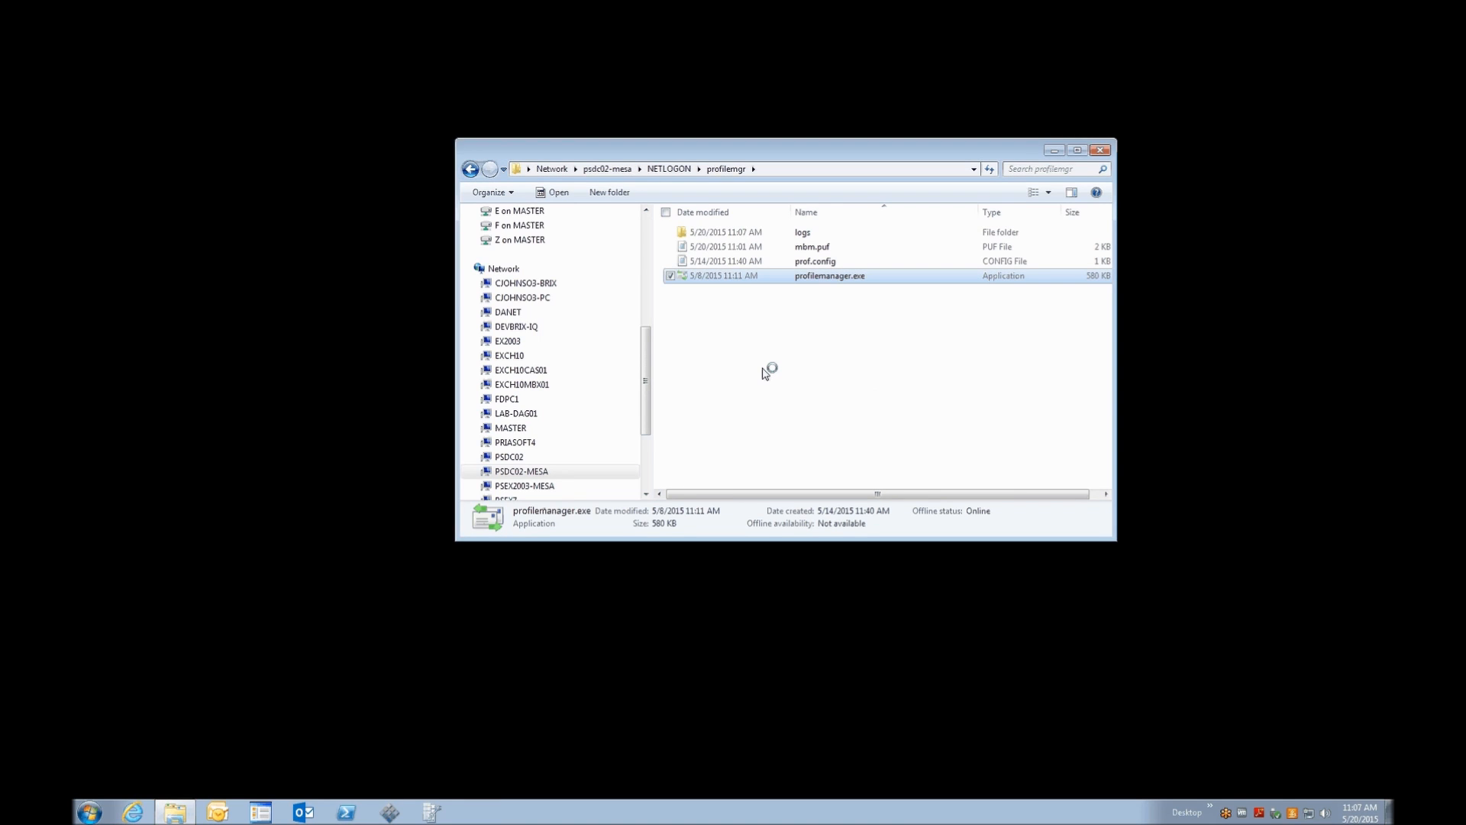
{"action": "left_click", "coordinate": [726, 233]}
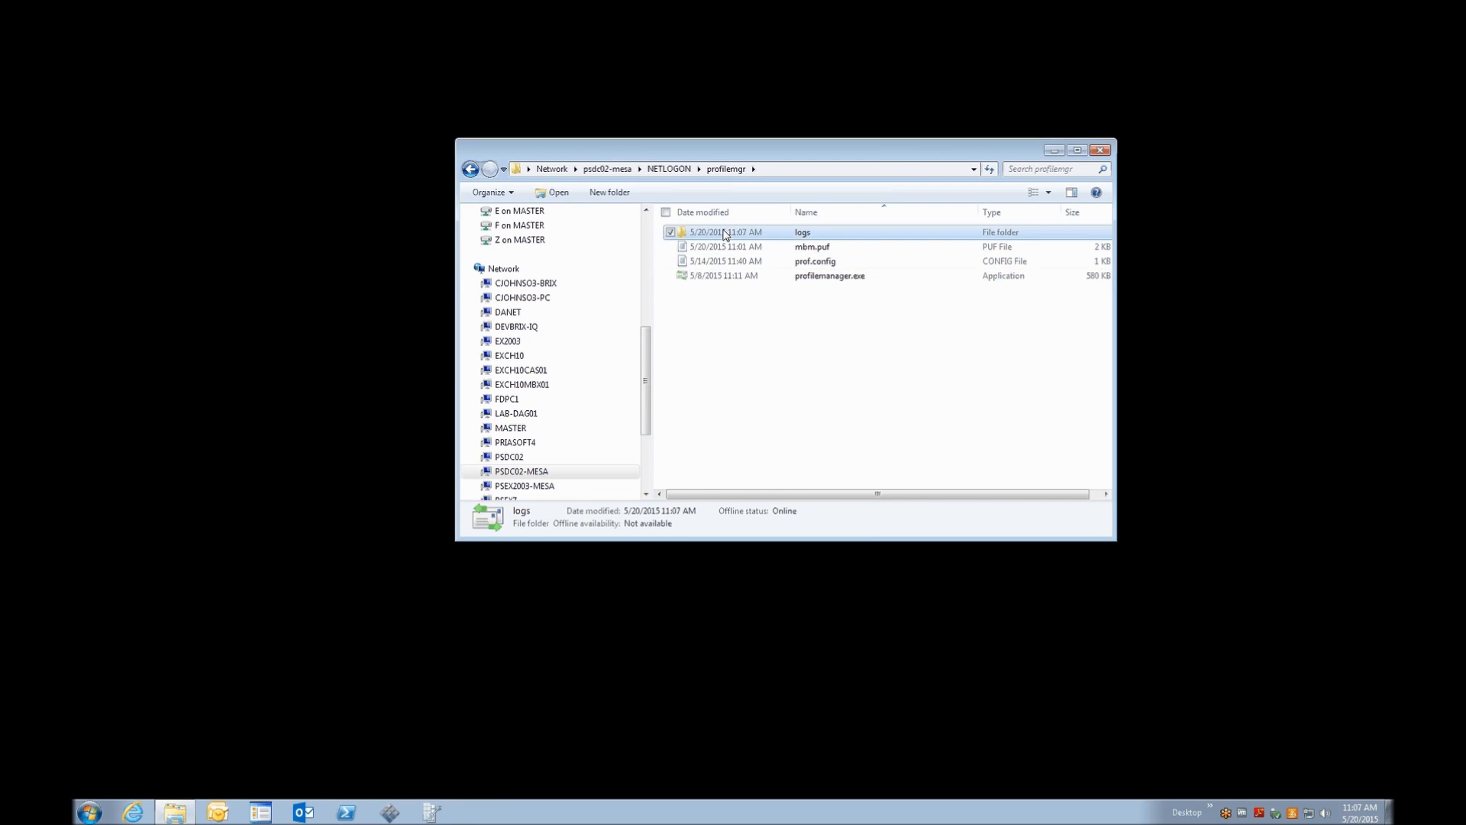
{"action": "key", "text": "Return"}
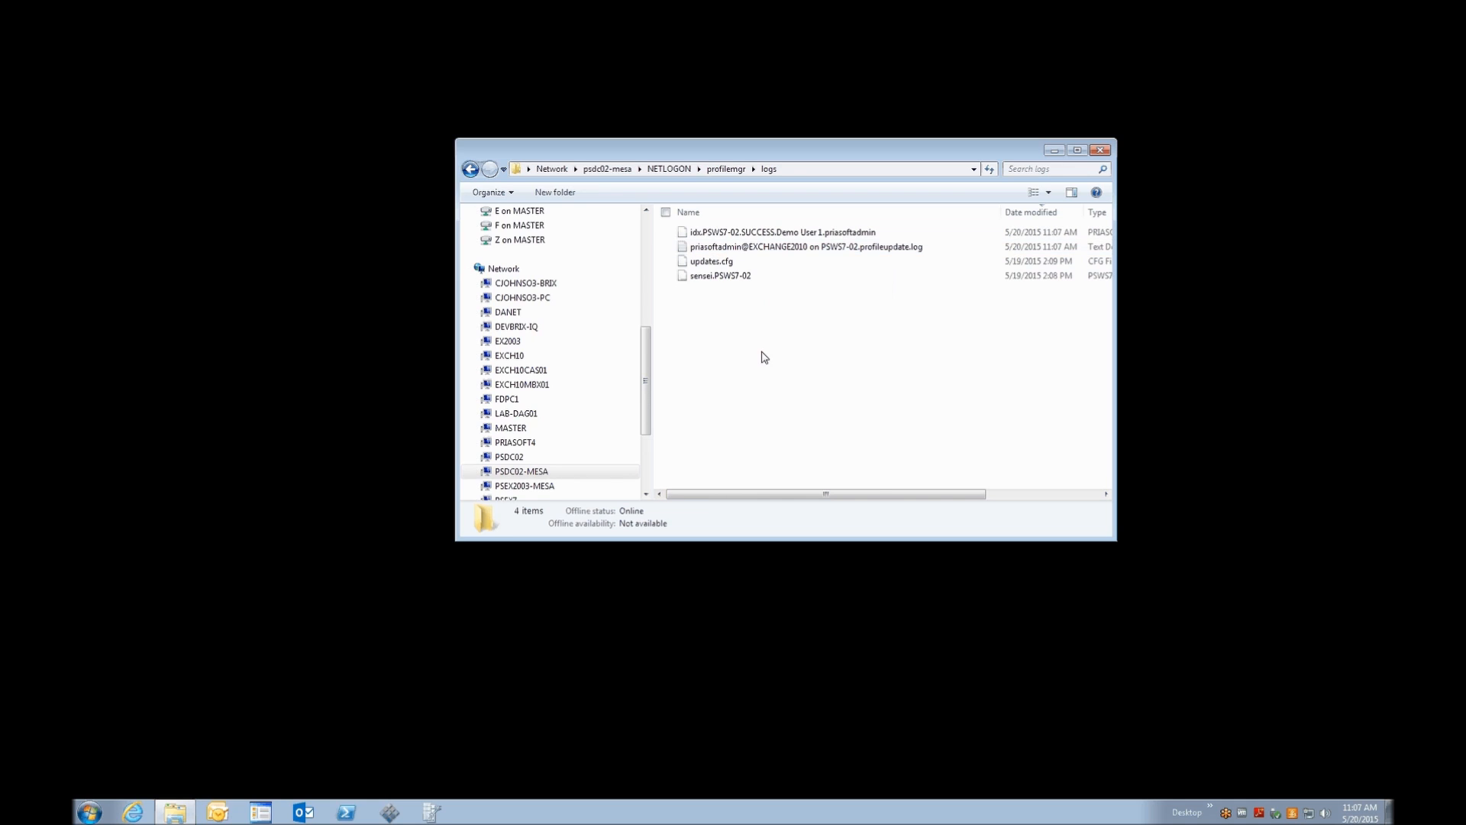
Open the profileupdate.log file for PSWS7-02, read it down to the end, and close it
{"action": "double_click", "coordinate": [799, 252]}
{"action": "scroll", "coordinate": [716, 379], "scroll_direction": "down", "scroll_amount": 20}
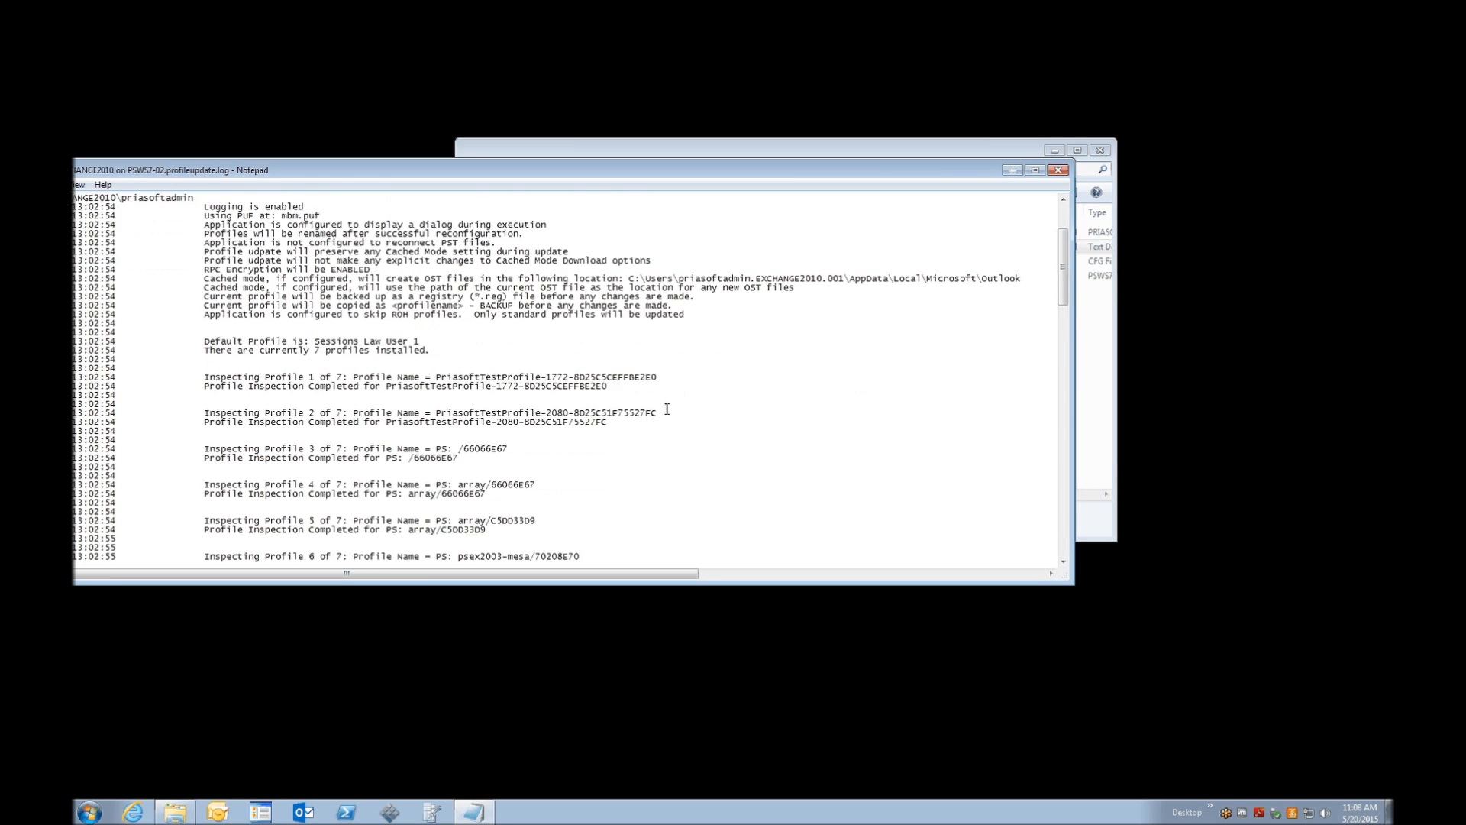
{"action": "scroll", "coordinate": [667, 410], "scroll_direction": "down", "scroll_amount": 20}
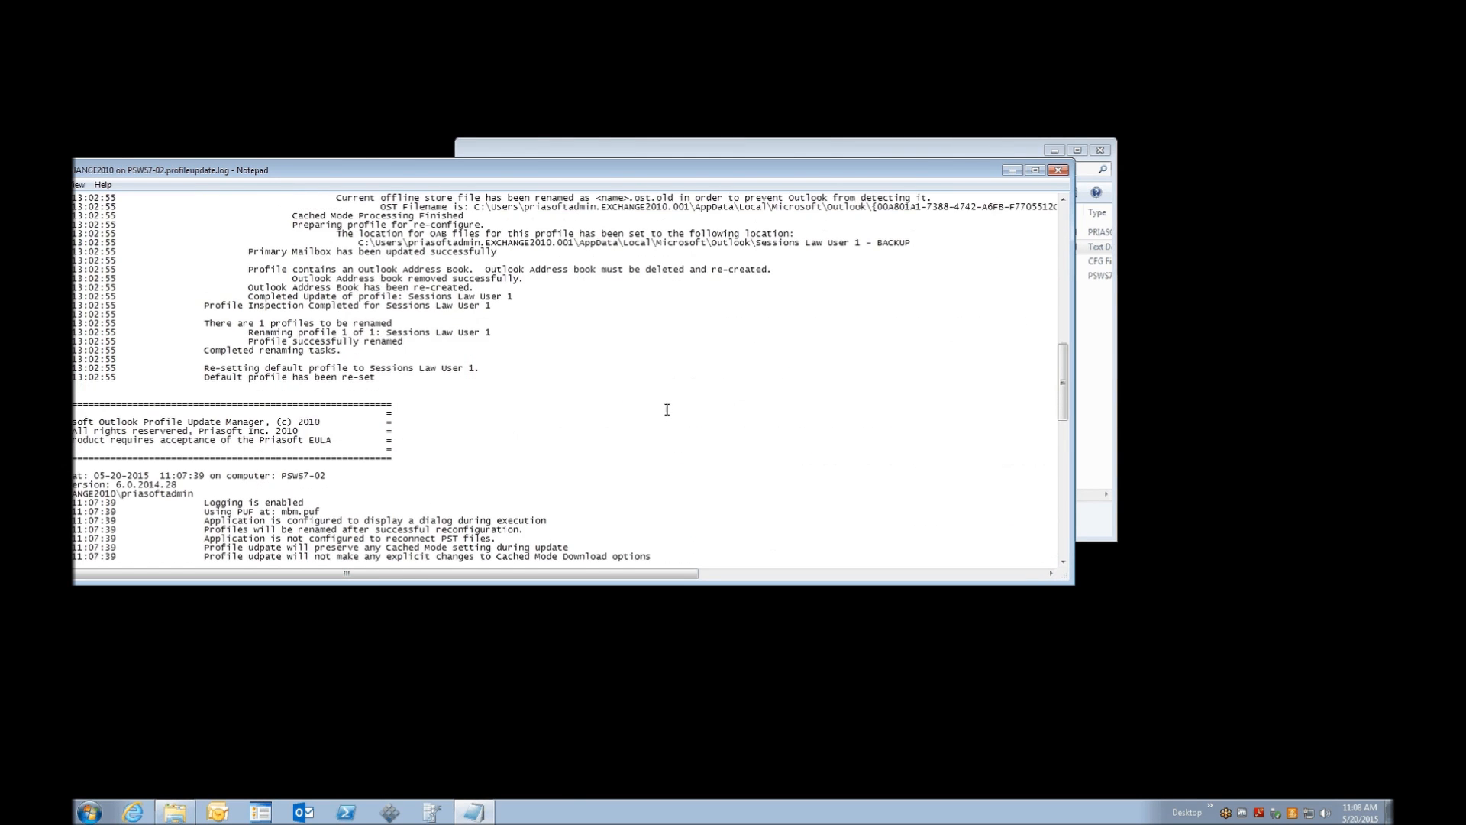
{"action": "scroll", "coordinate": [667, 410], "scroll_direction": "down", "scroll_amount": 4}
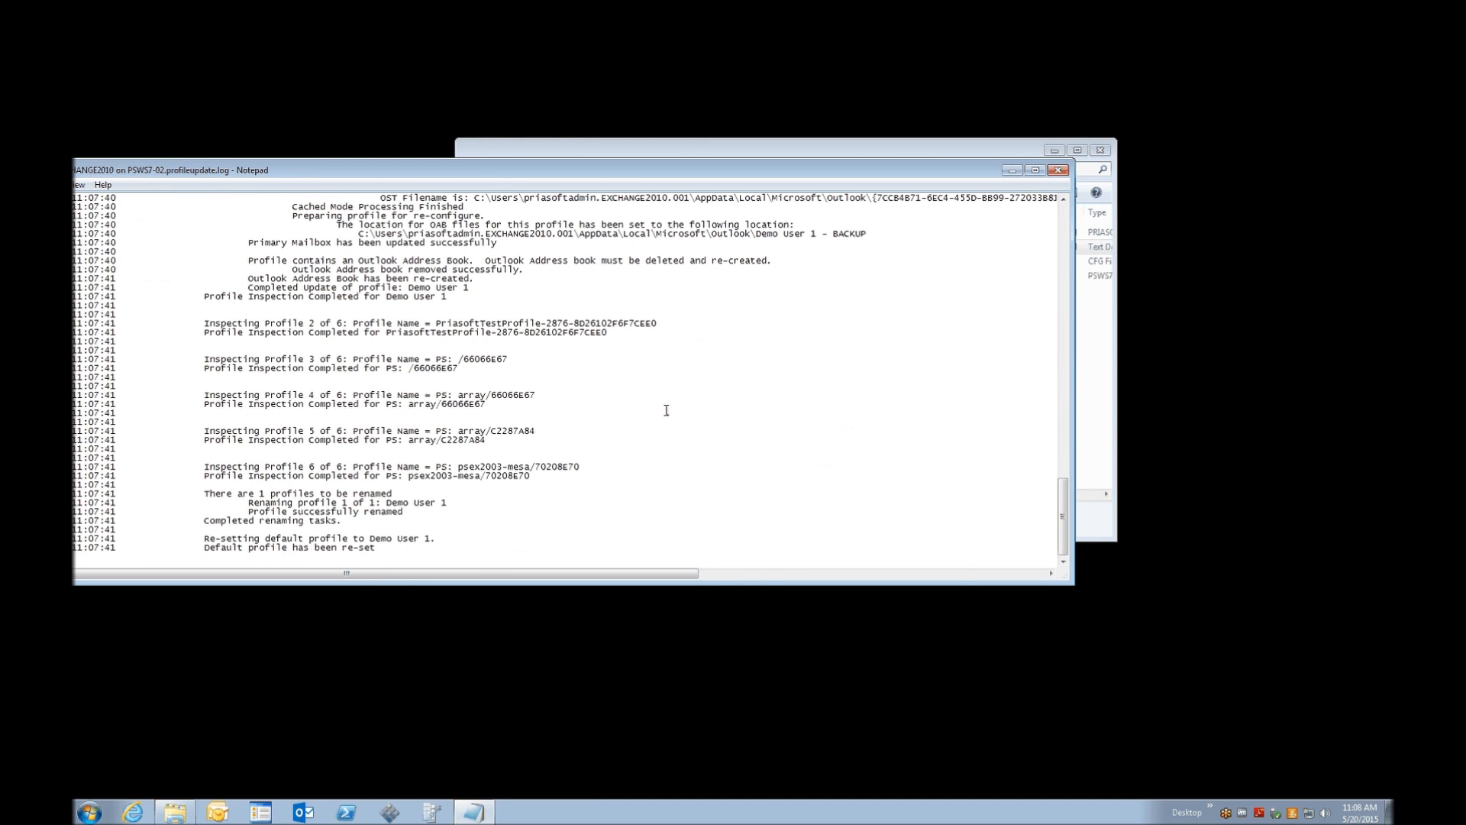
{"action": "left_click", "coordinate": [1057, 170]}
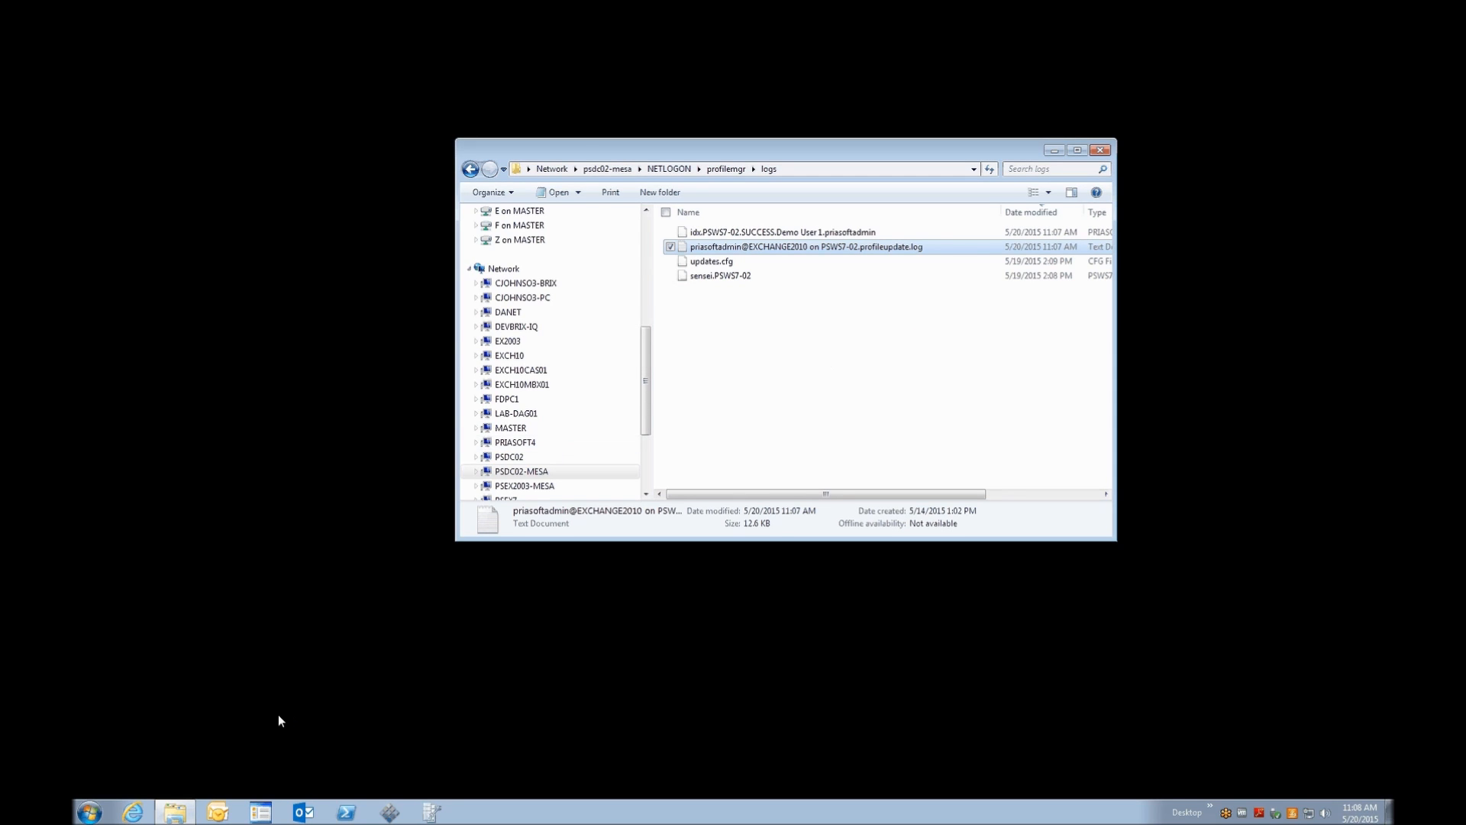
Minimize the folder window, start Outlook, browse the available mail profiles, and open the Demo User 1 profile
{"action": "left_click", "coordinate": [1055, 150]}
{"action": "left_click", "coordinate": [219, 812]}
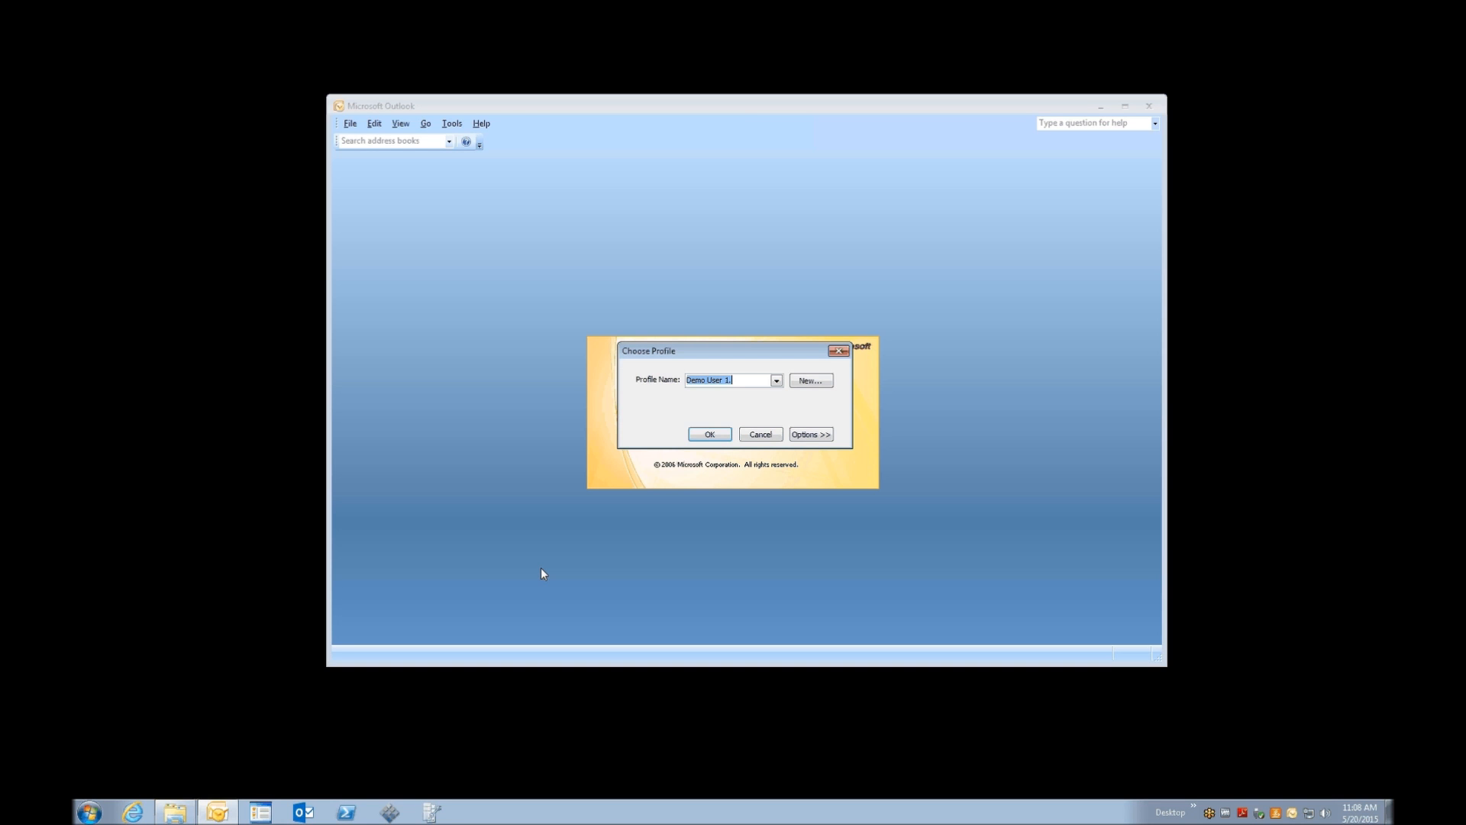
{"action": "left_click", "coordinate": [776, 381]}
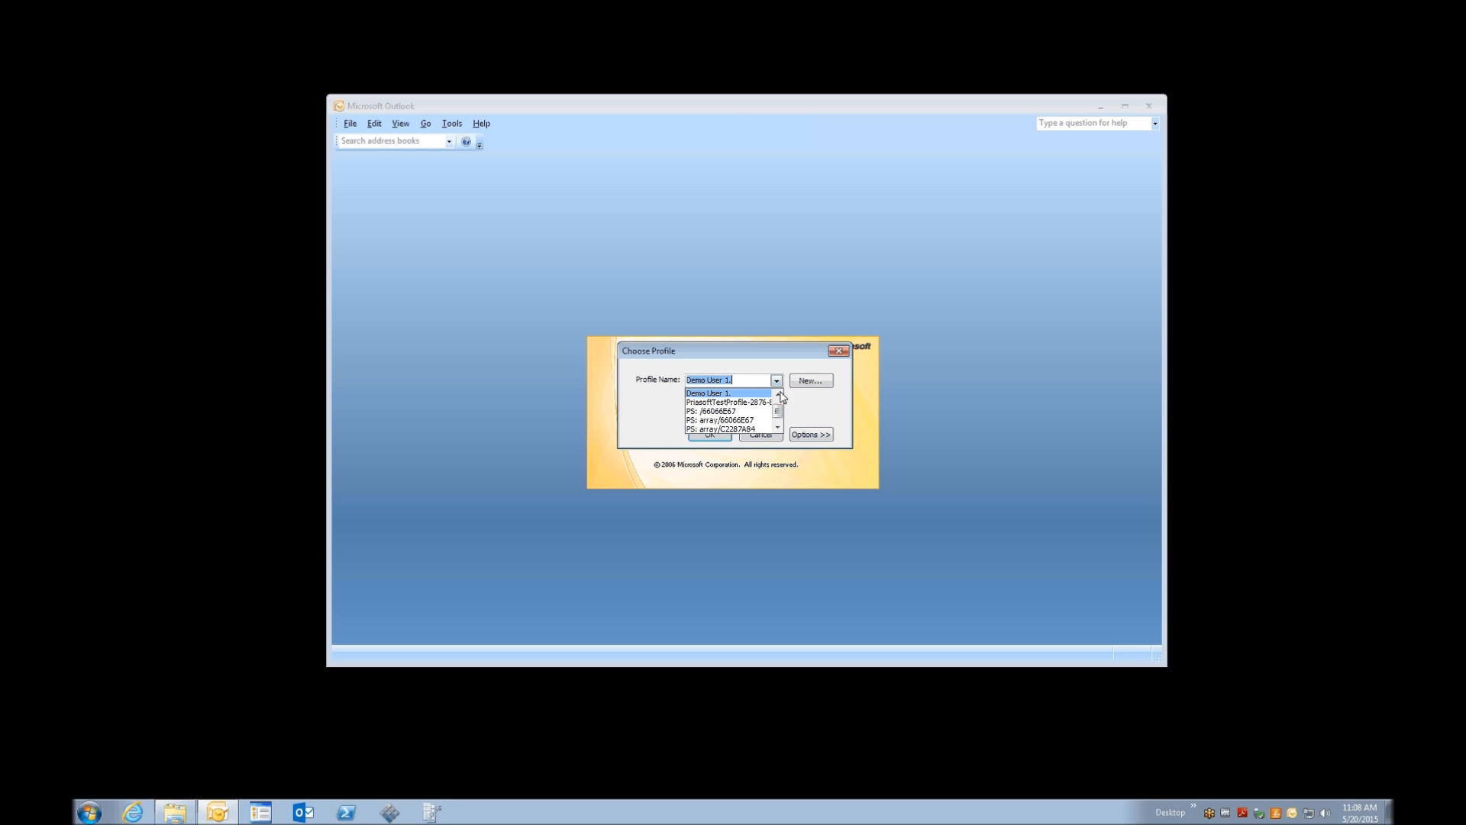
{"action": "left_click", "coordinate": [779, 395]}
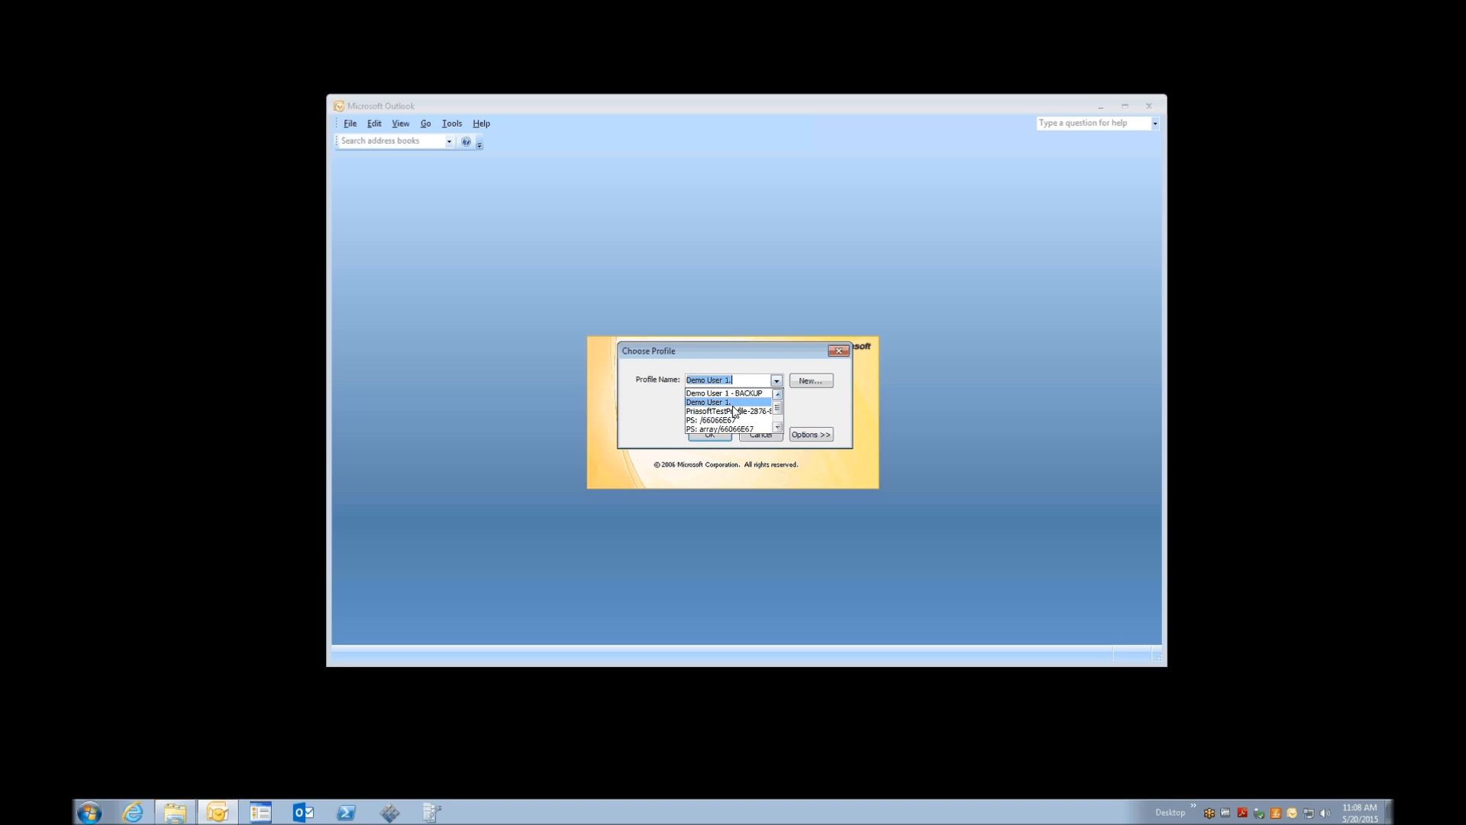
{"action": "scroll", "coordinate": [729, 417], "scroll_direction": "down", "scroll_amount": 2}
{"action": "scroll", "coordinate": [723, 423], "scroll_direction": "up", "scroll_amount": 2}
{"action": "left_click", "coordinate": [712, 402]}
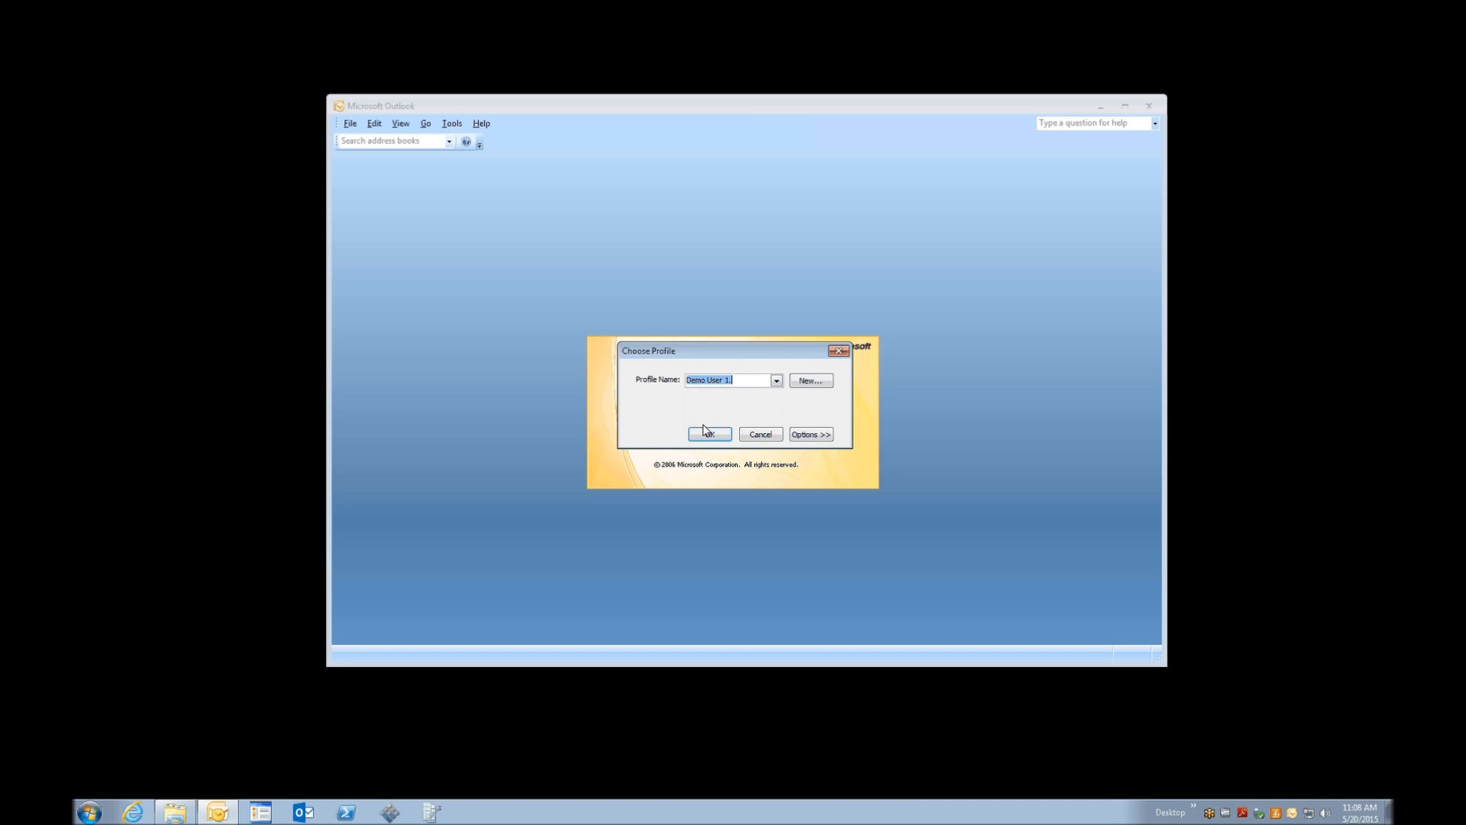
{"action": "left_click", "coordinate": [701, 435]}
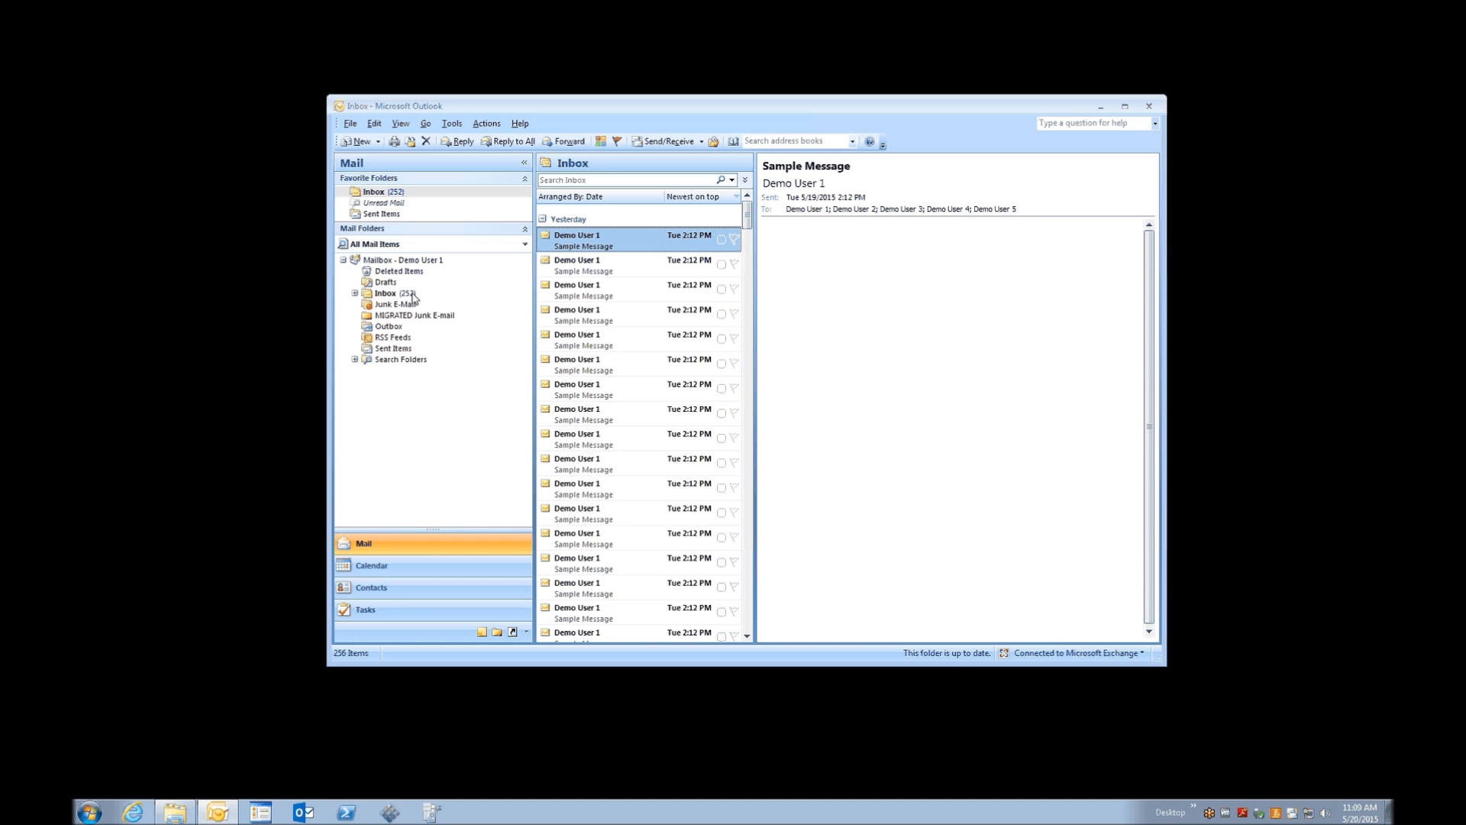
Check the Inbox folder's permissions, close its properties unchanged, and snooze the Sample Meeting reminder for 5 minutes
{"action": "right_click", "coordinate": [387, 295]}
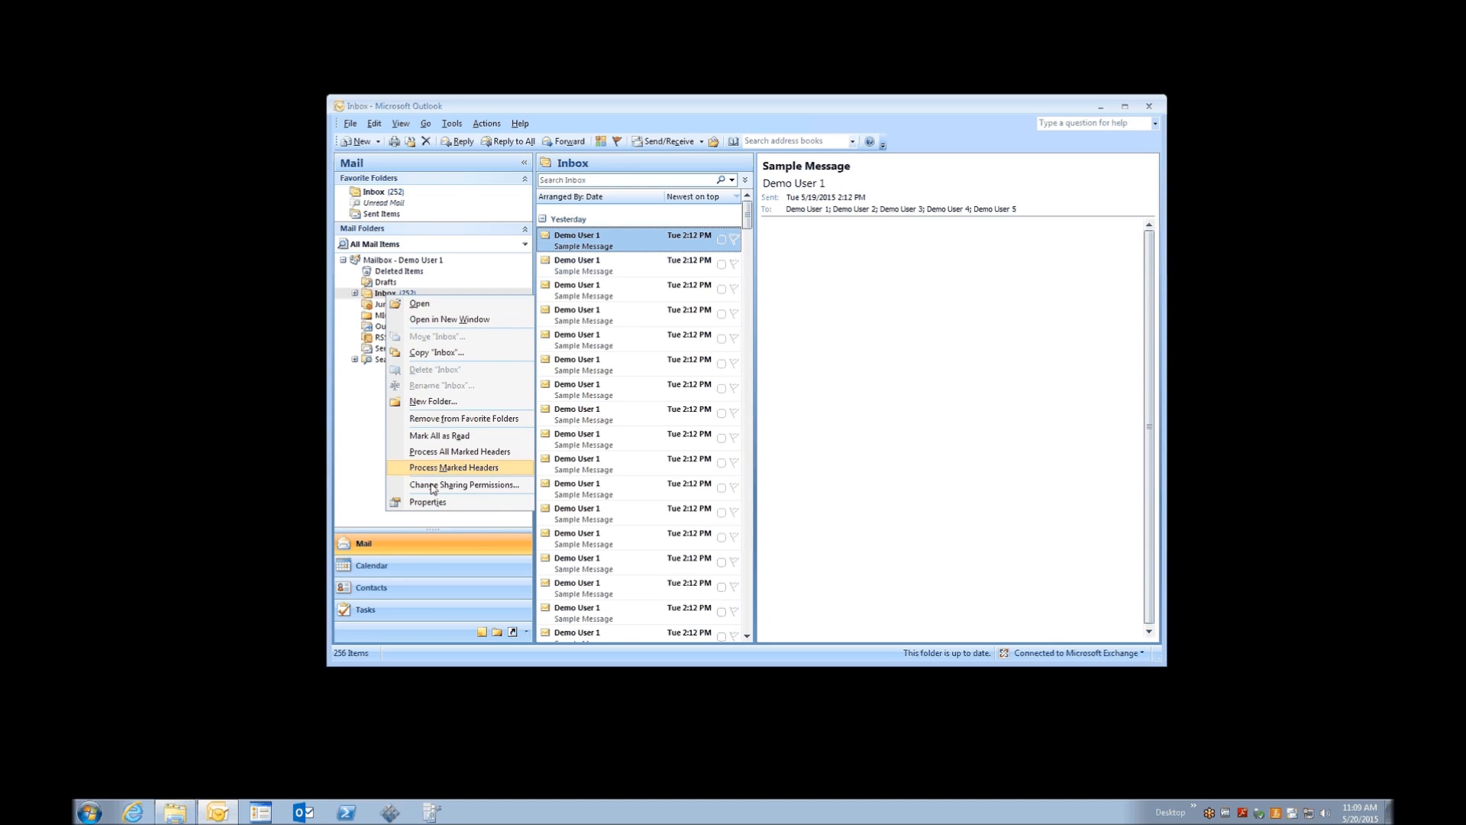
{"action": "left_click", "coordinate": [430, 501]}
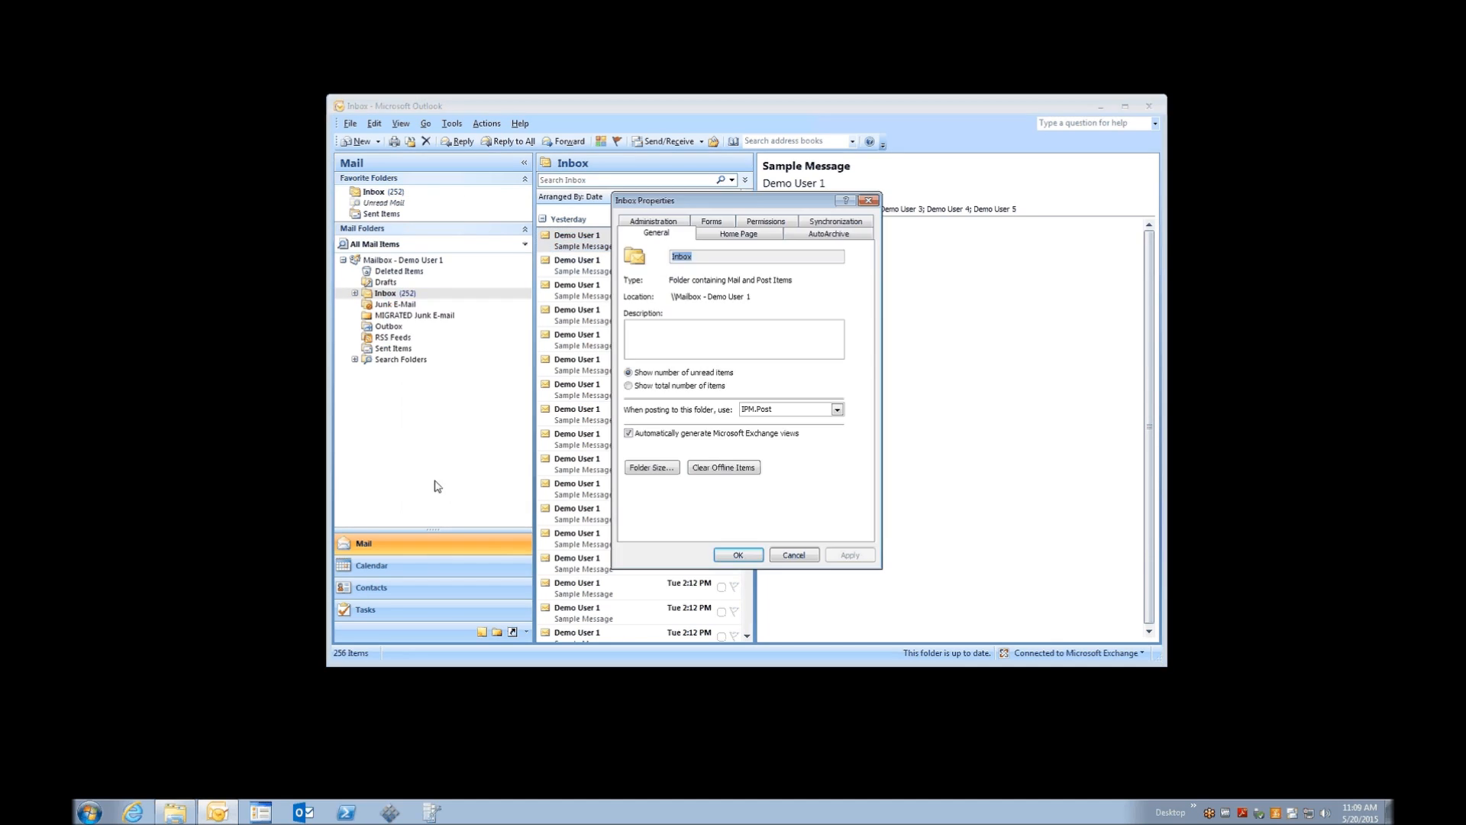
{"action": "left_click", "coordinate": [766, 222]}
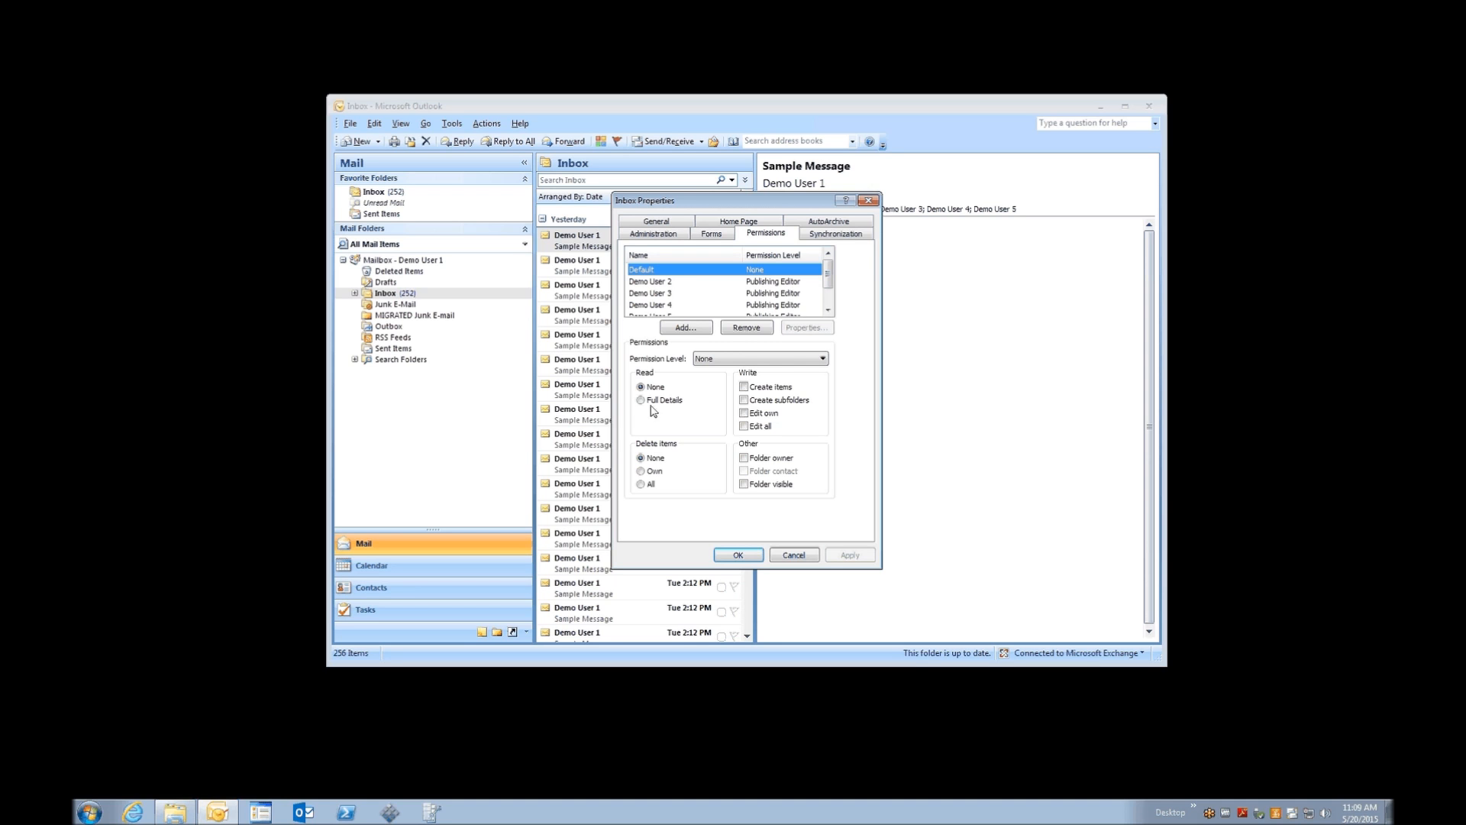
{"action": "left_click", "coordinate": [793, 555]}
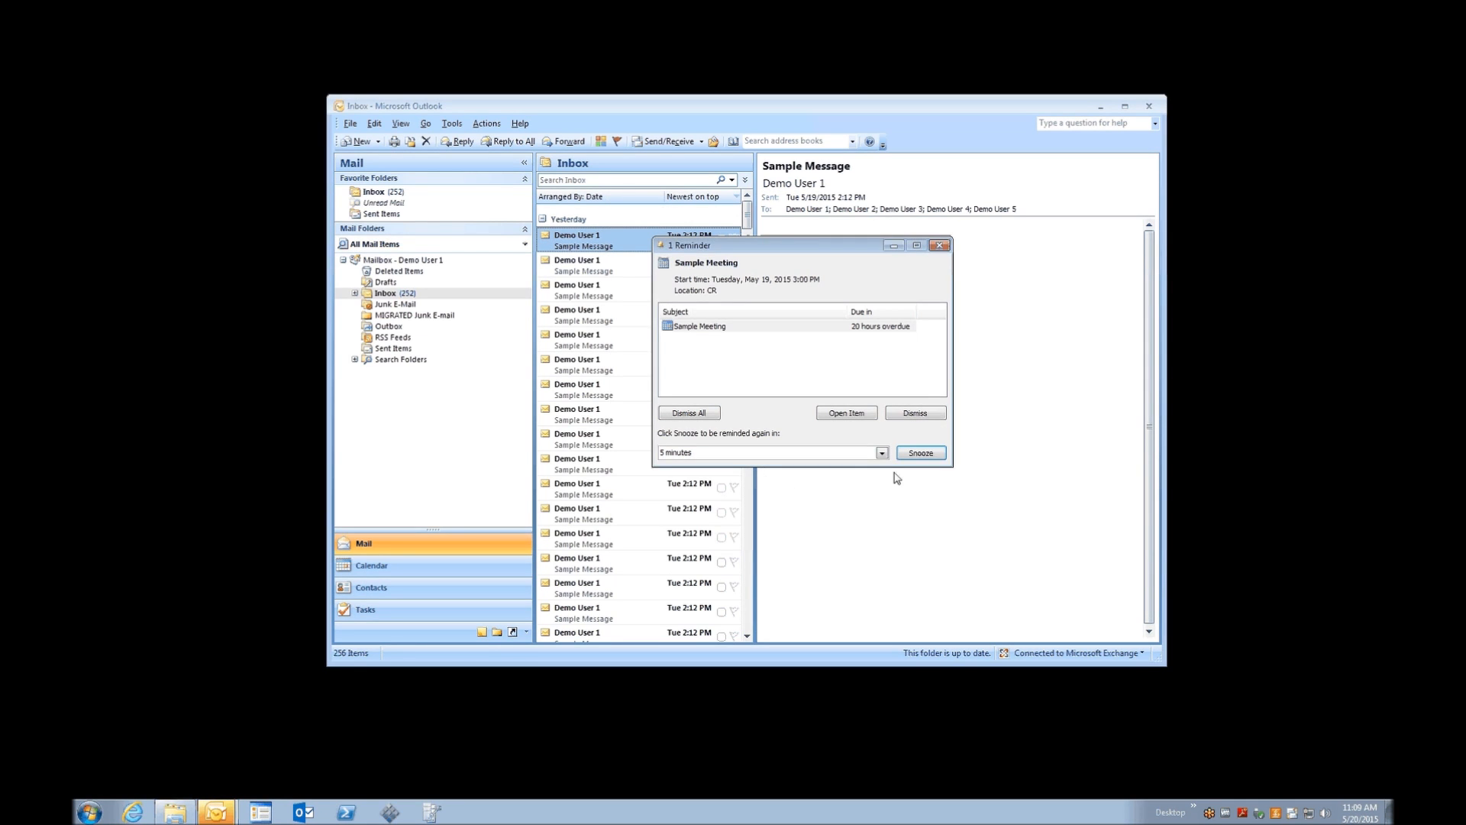
{"action": "left_click", "coordinate": [921, 452]}
Review the auto-reply settings in the Out of Office Assistant and close it without changes
{"action": "left_click", "coordinate": [452, 123]}
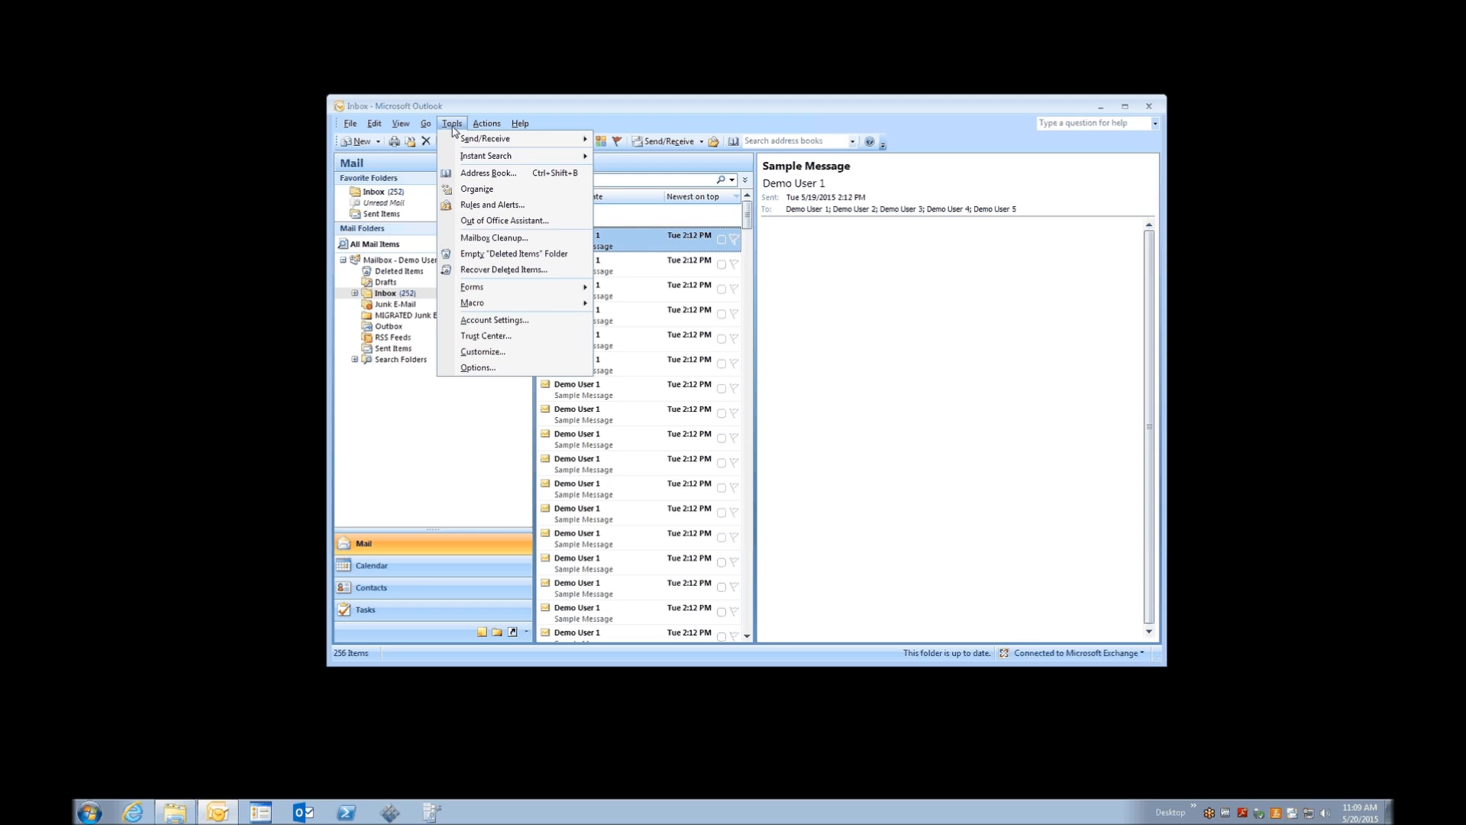
{"action": "left_click", "coordinate": [482, 221]}
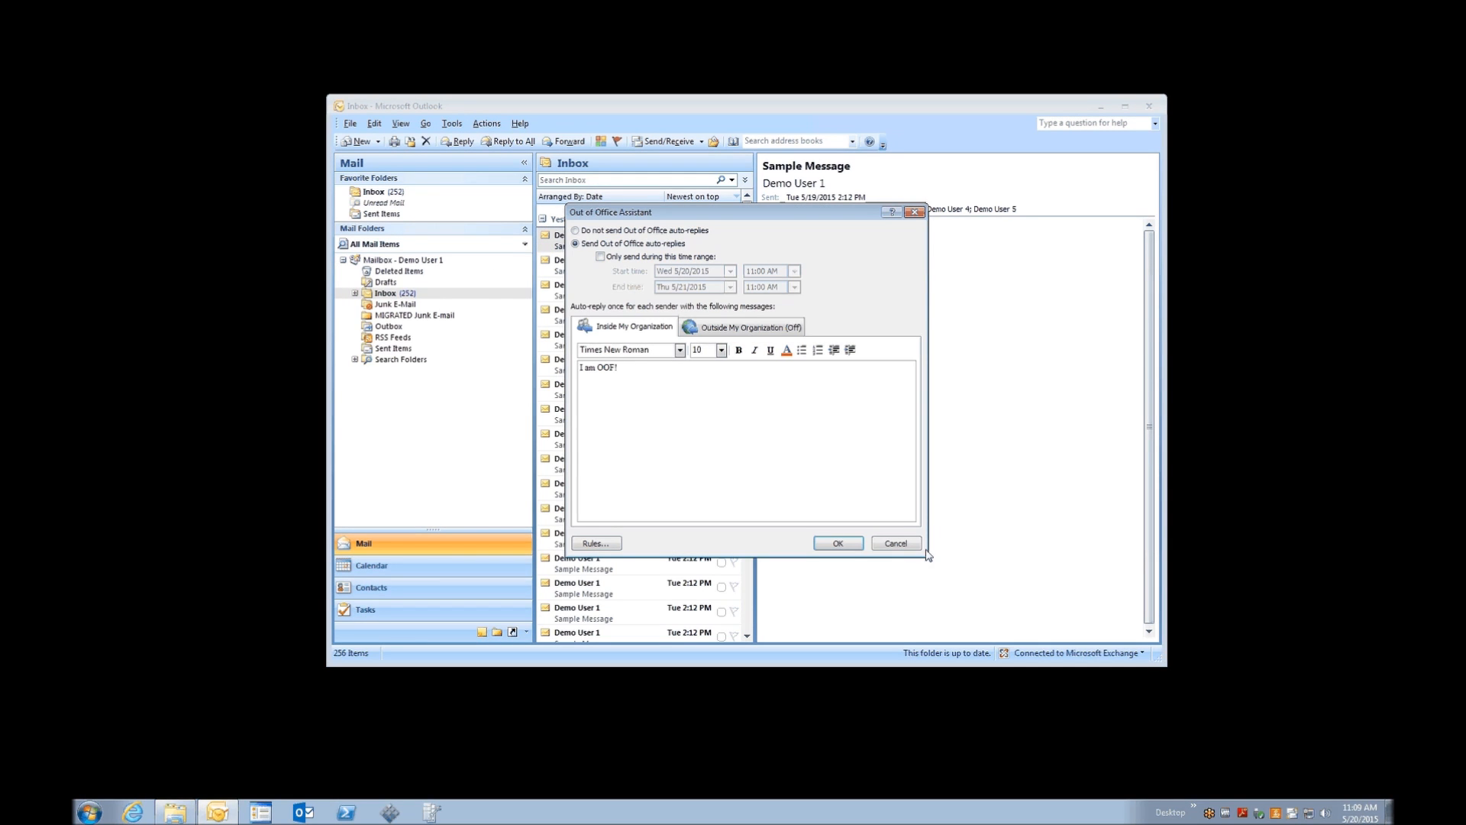
{"action": "left_click", "coordinate": [896, 543]}
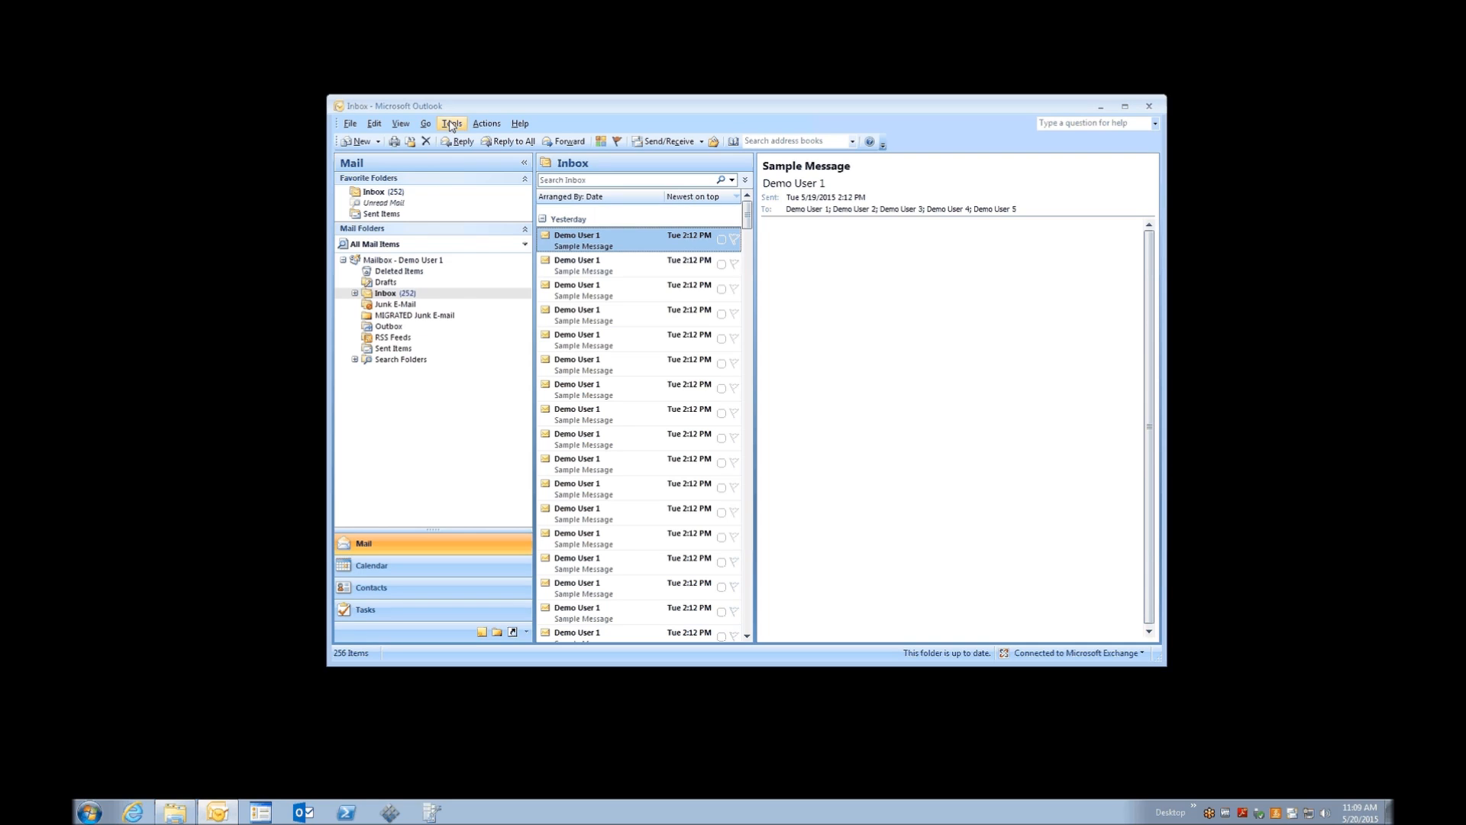
Check the target folder of the "sent only to me" mail rule, keep the Rules folder, and cancel out of Rules and Alerts
{"action": "left_click", "coordinate": [452, 123]}
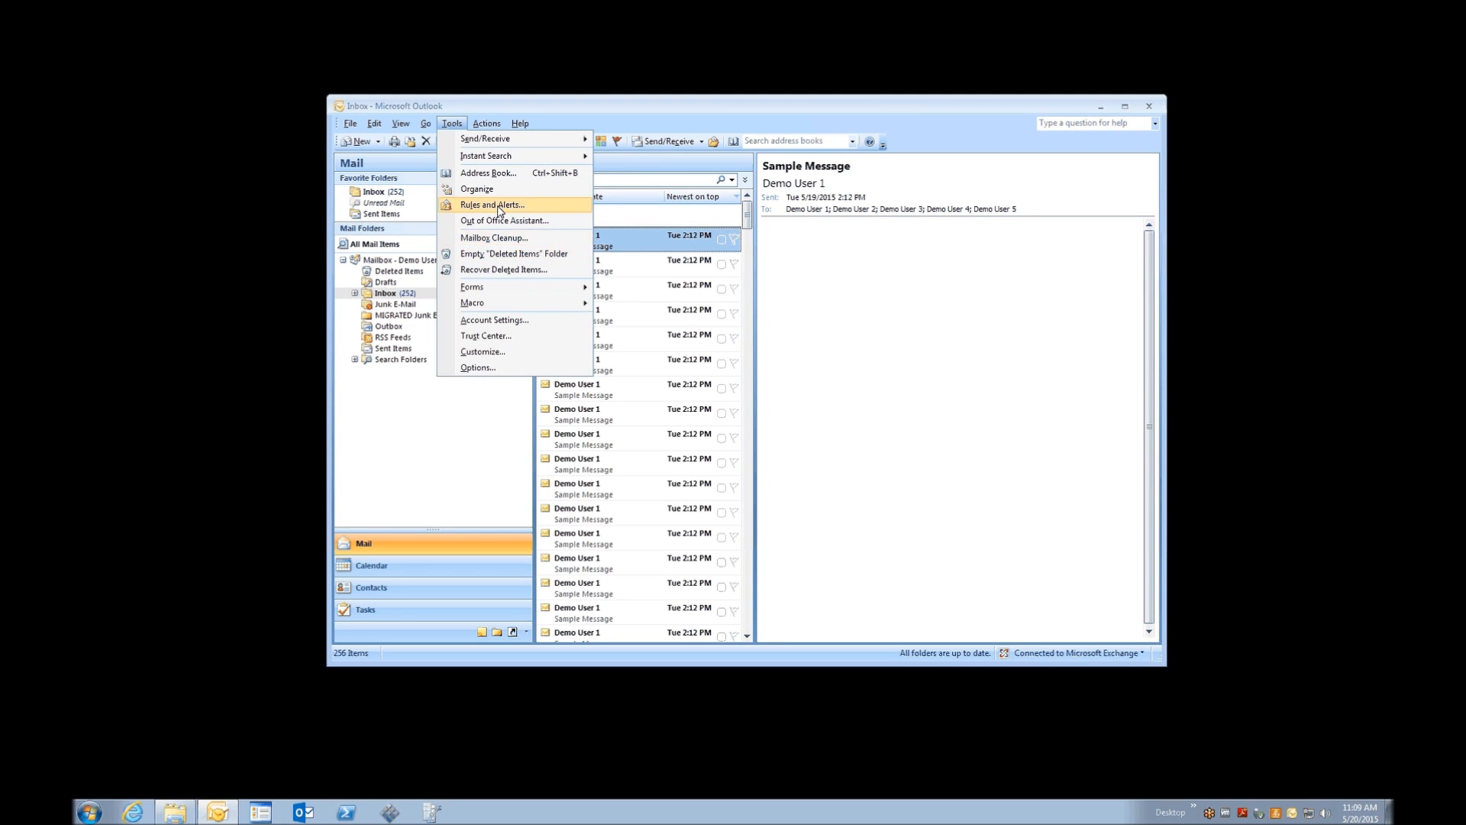
{"action": "left_click", "coordinate": [492, 204]}
{"action": "left_click", "coordinate": [625, 426]}
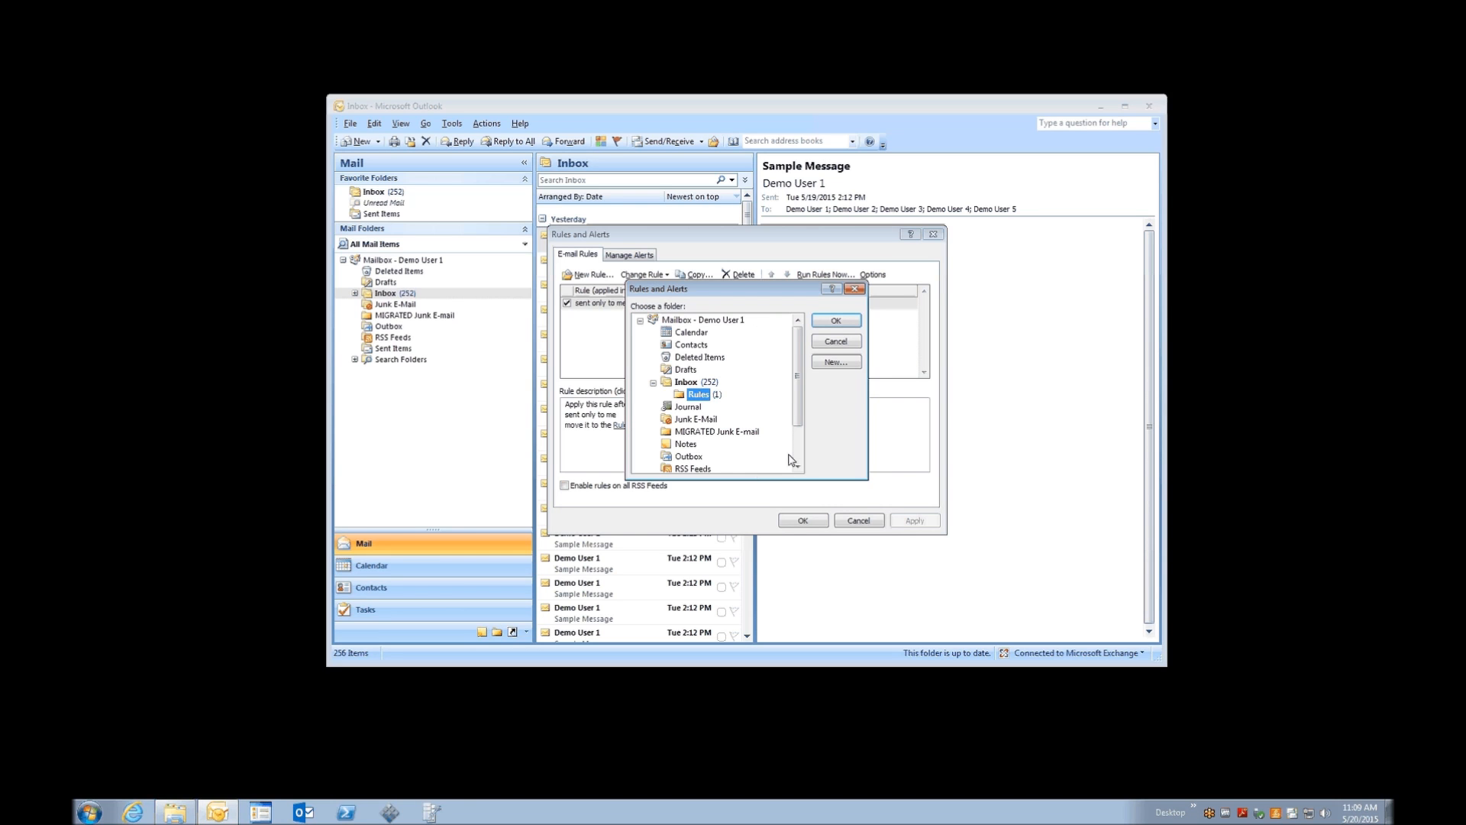
{"action": "left_click", "coordinate": [836, 321]}
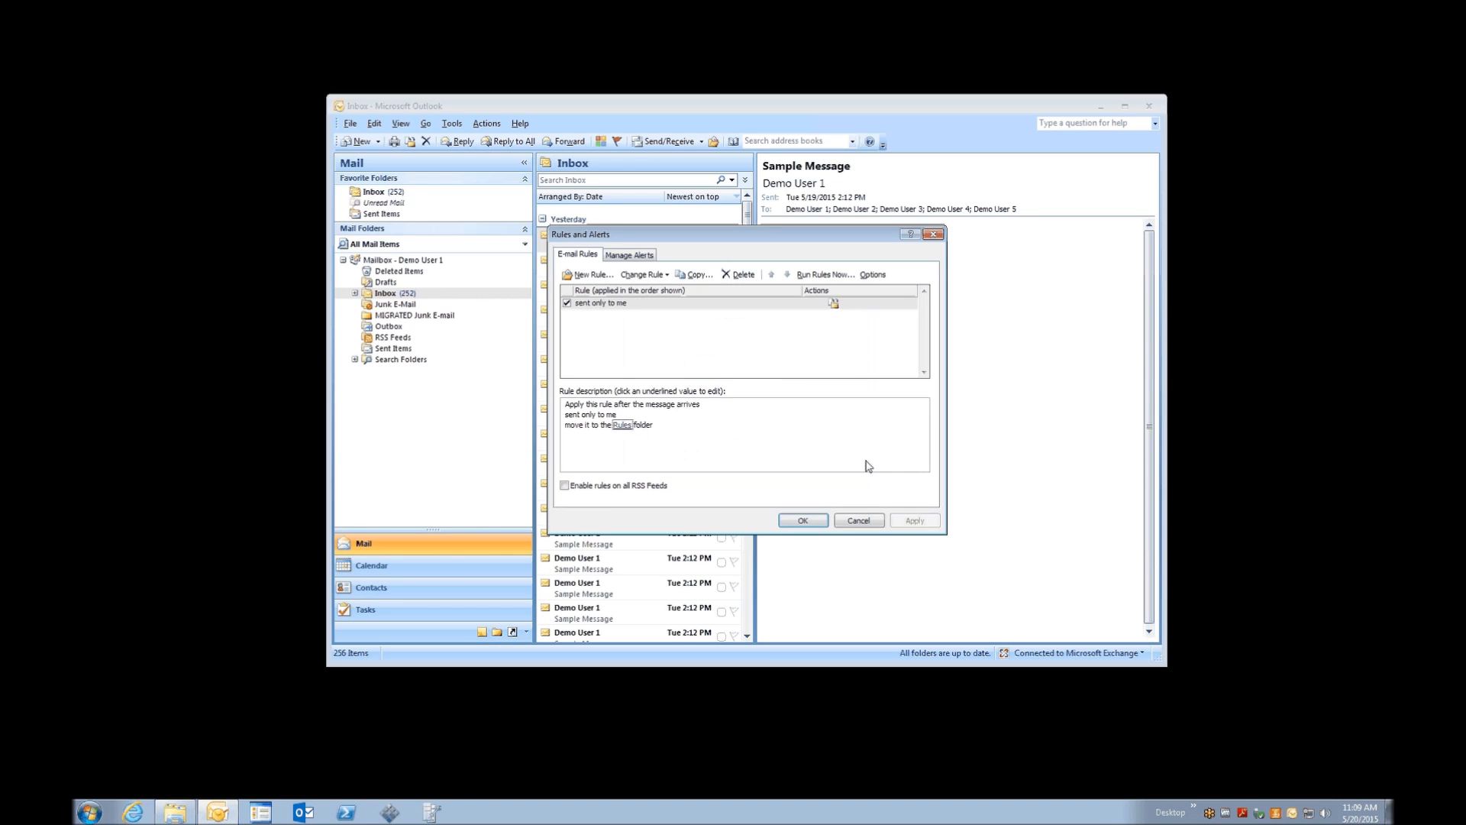
{"action": "left_click", "coordinate": [872, 524]}
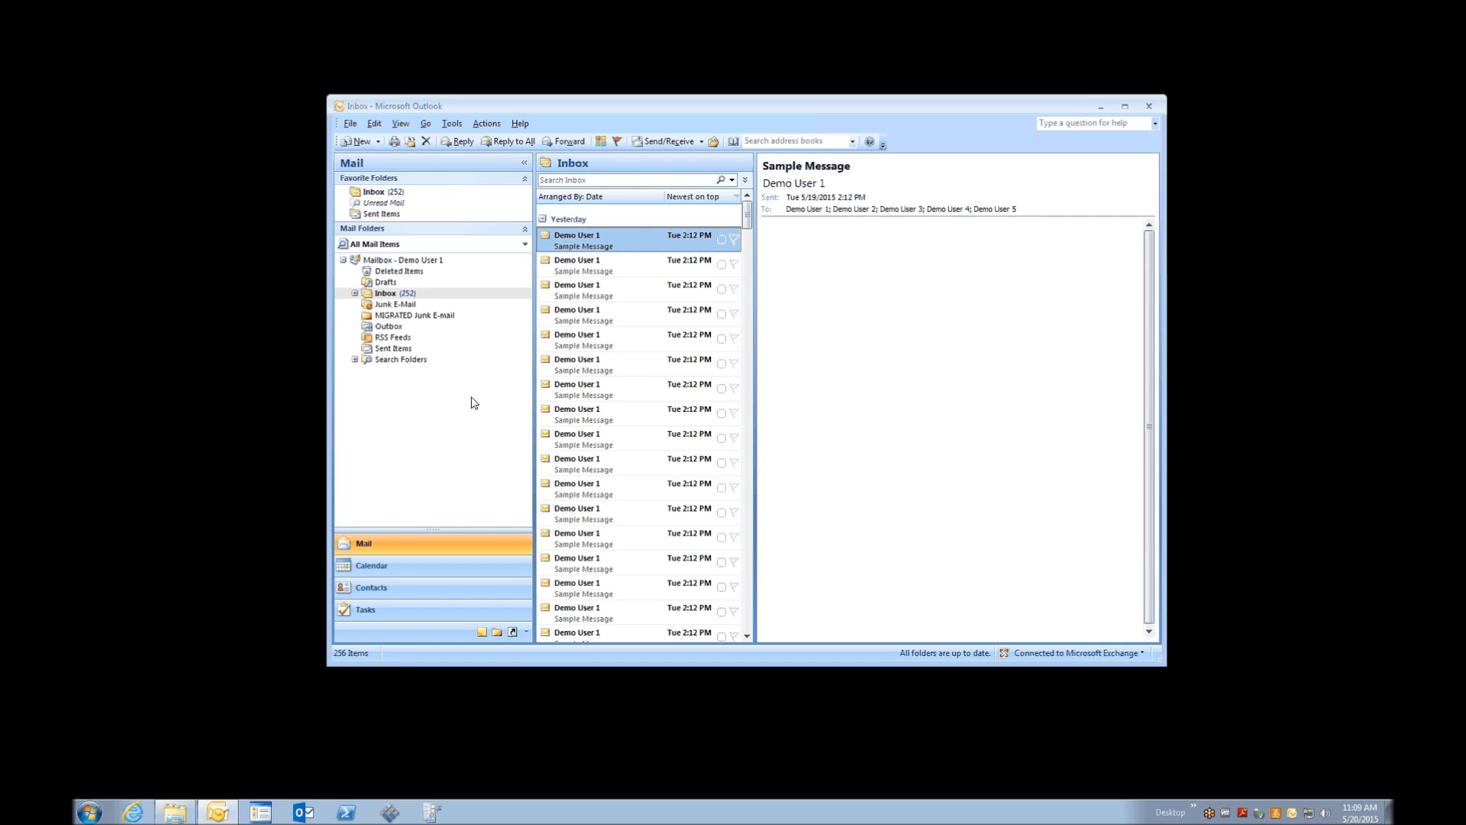